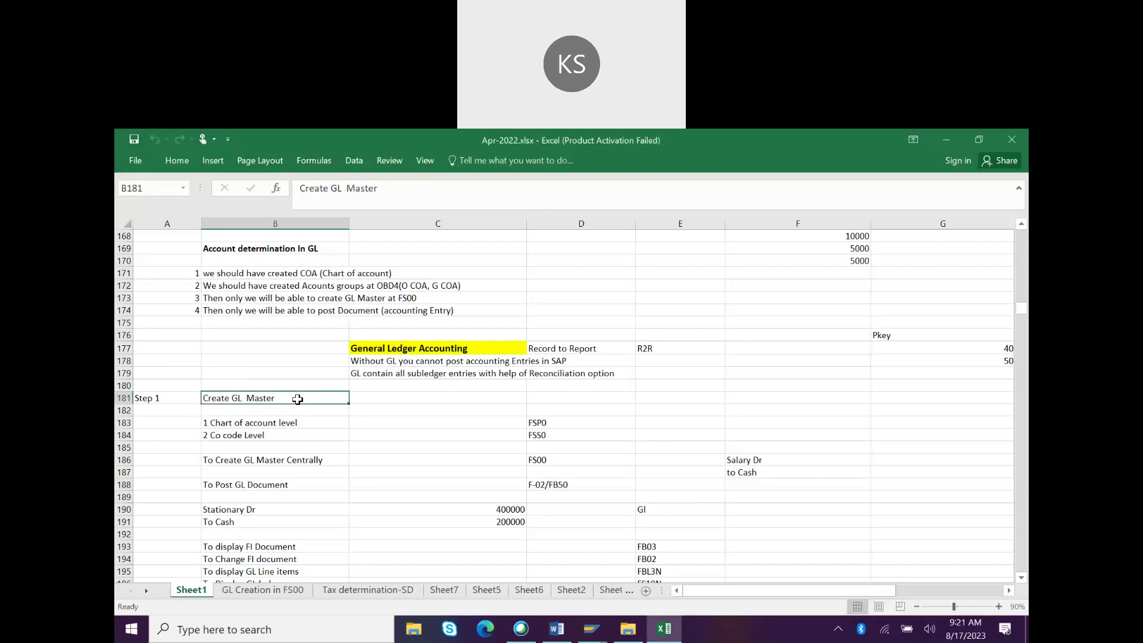
- Switch to SAP Easy Access, try to open transaction FSP0, and dismiss the connection error with its details
click(264, 422)
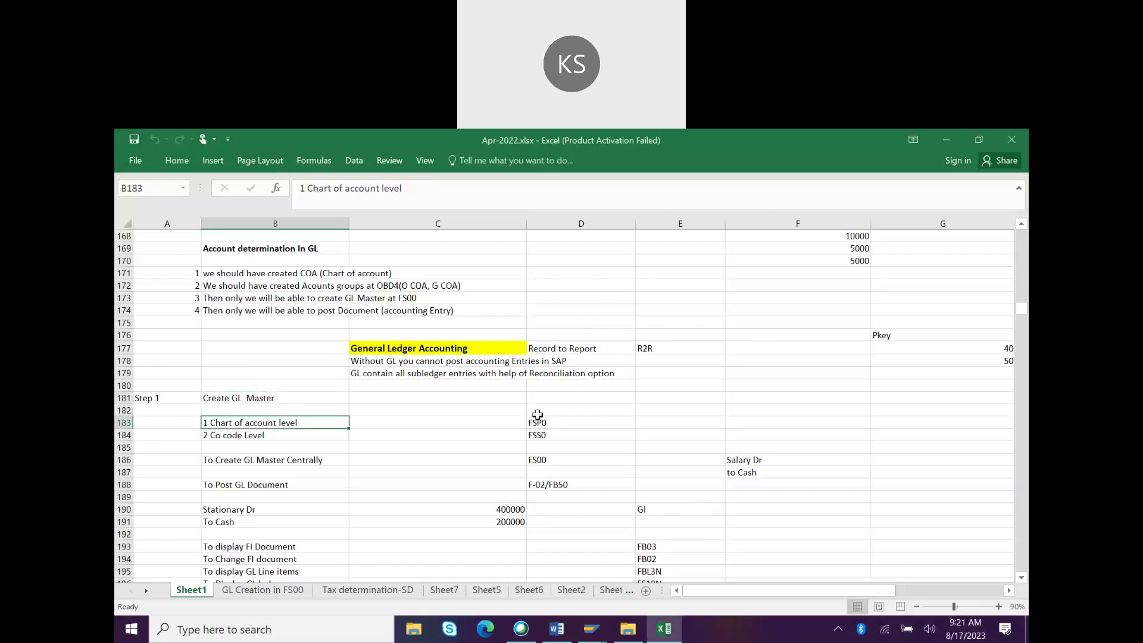
click(288, 434)
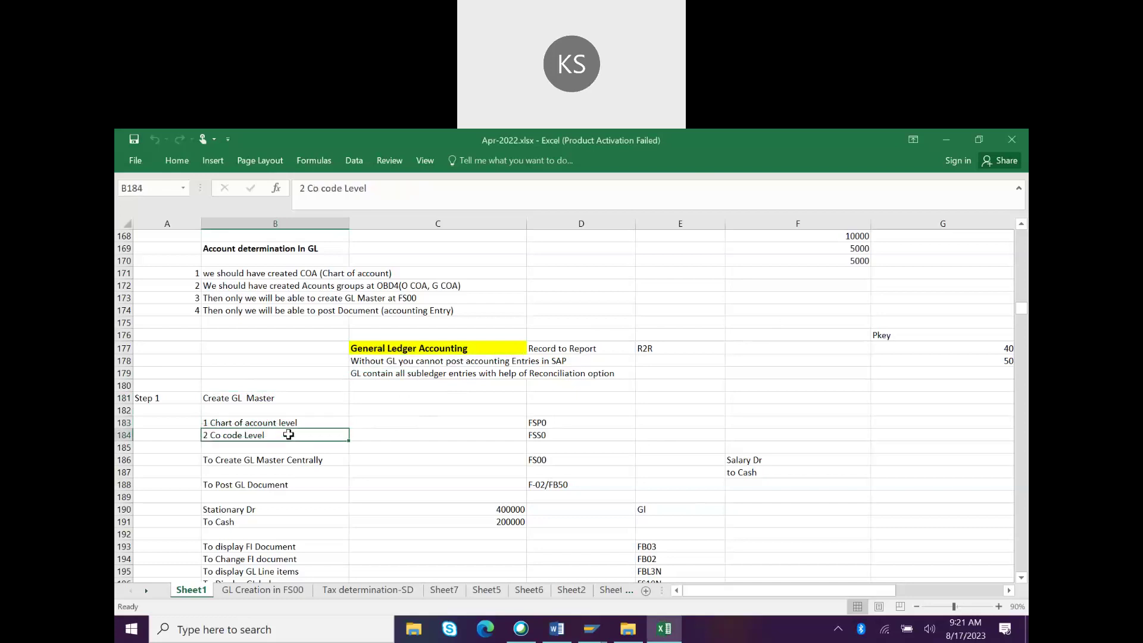
key(alt+Tab)
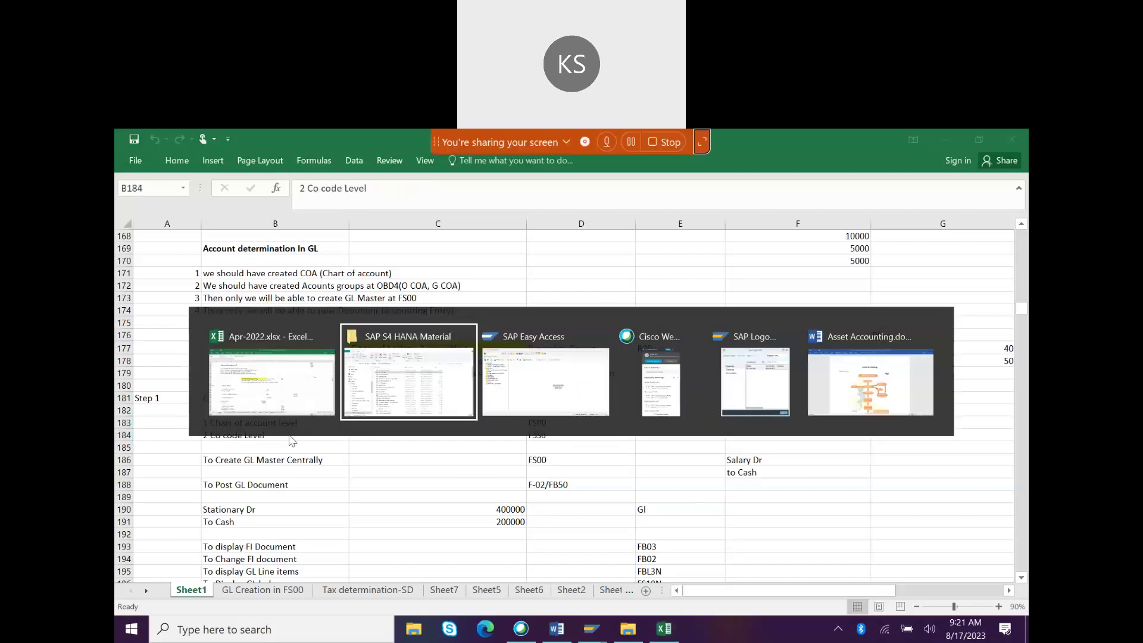
key(Tab)
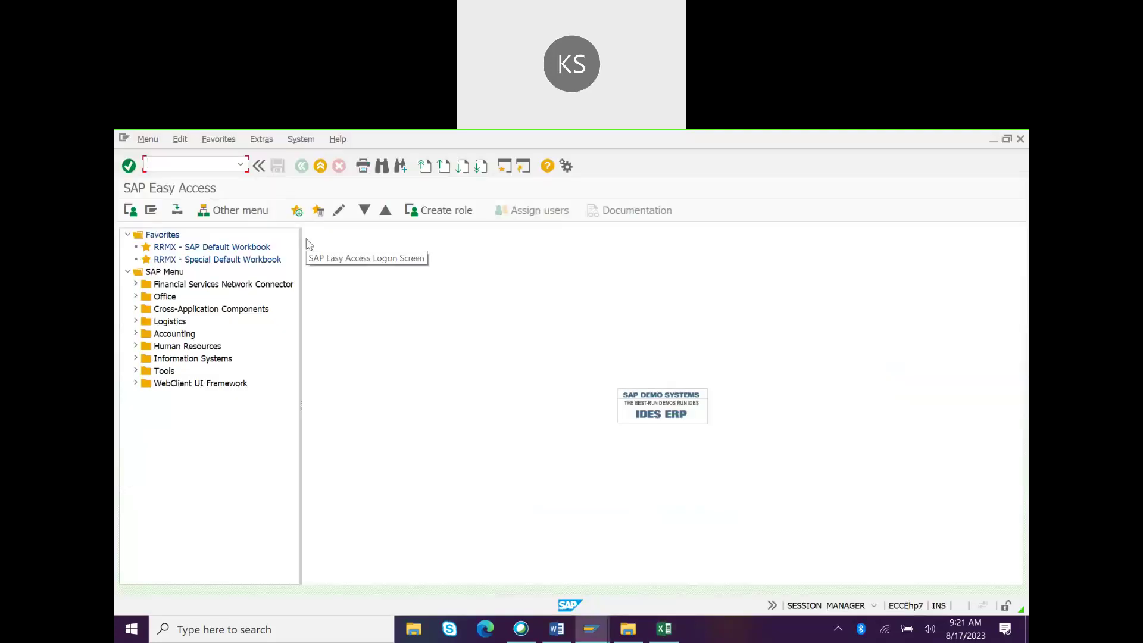
text(FSp0)
key(Return)
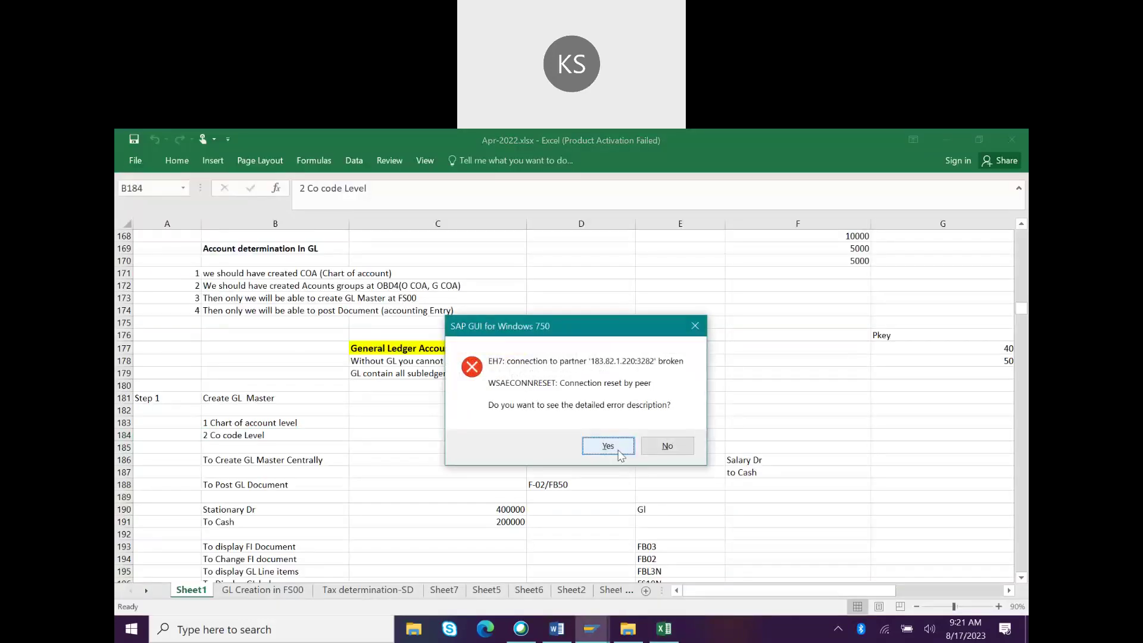
click(610, 447)
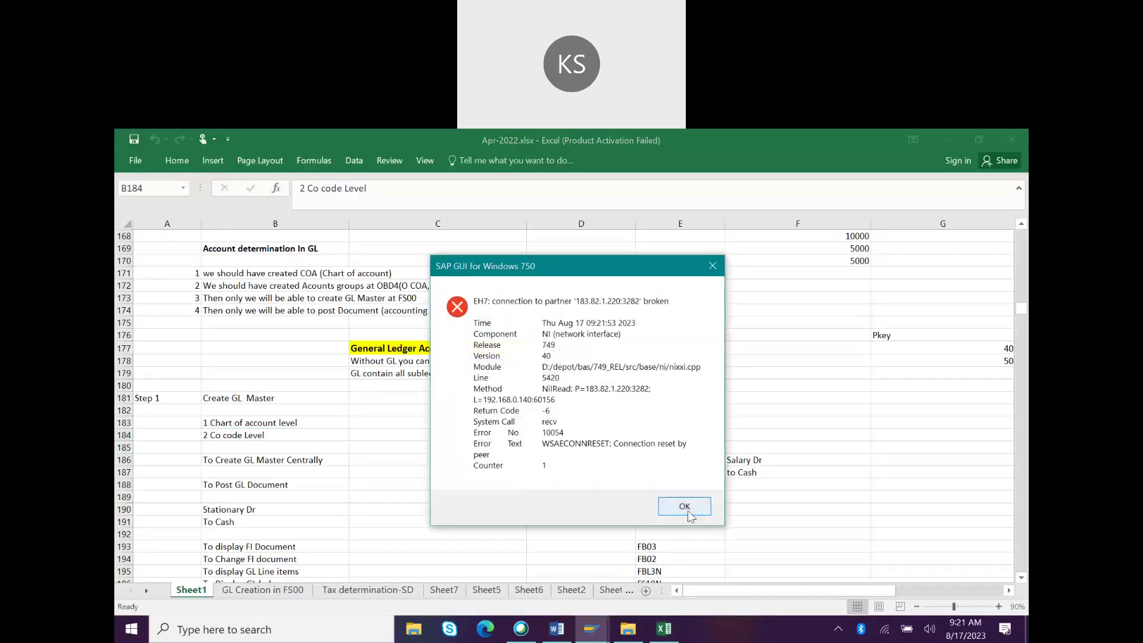
click(688, 513)
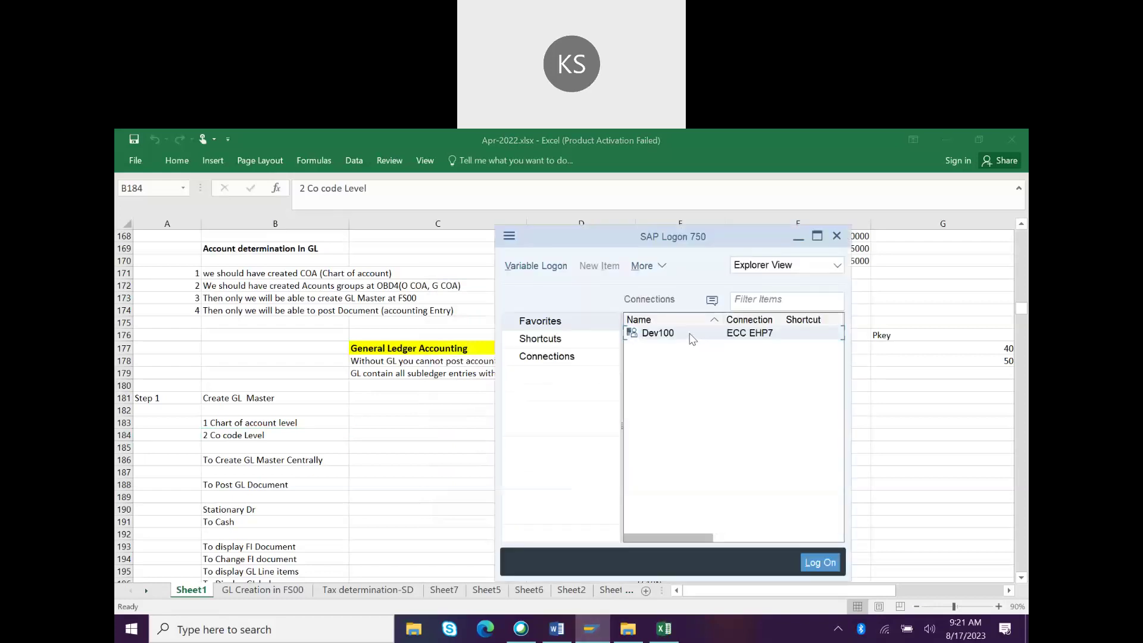
- Log on to the Dev100 system with the user name and password, ending any other logons of that user
key(Return)
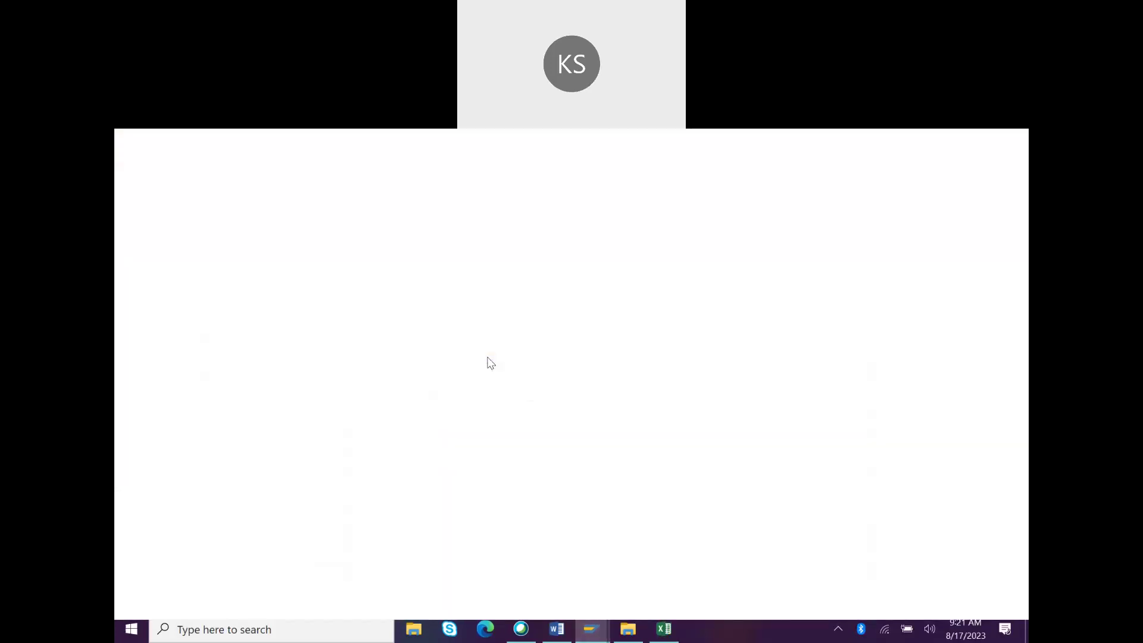
text(ficouser1)
key(Tab)
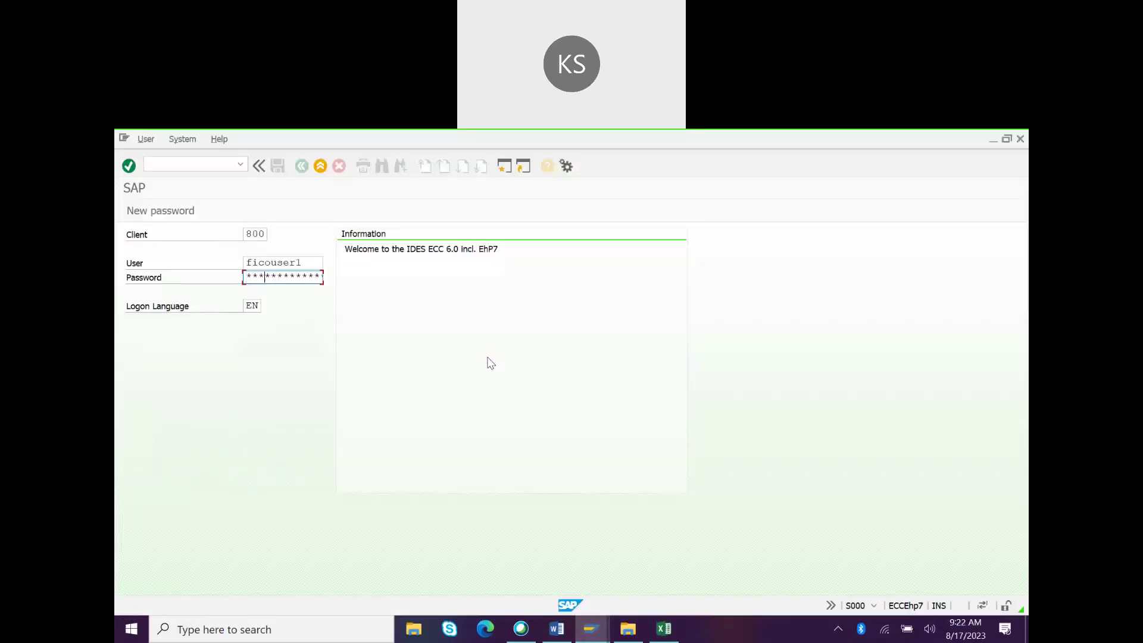
key(Return)
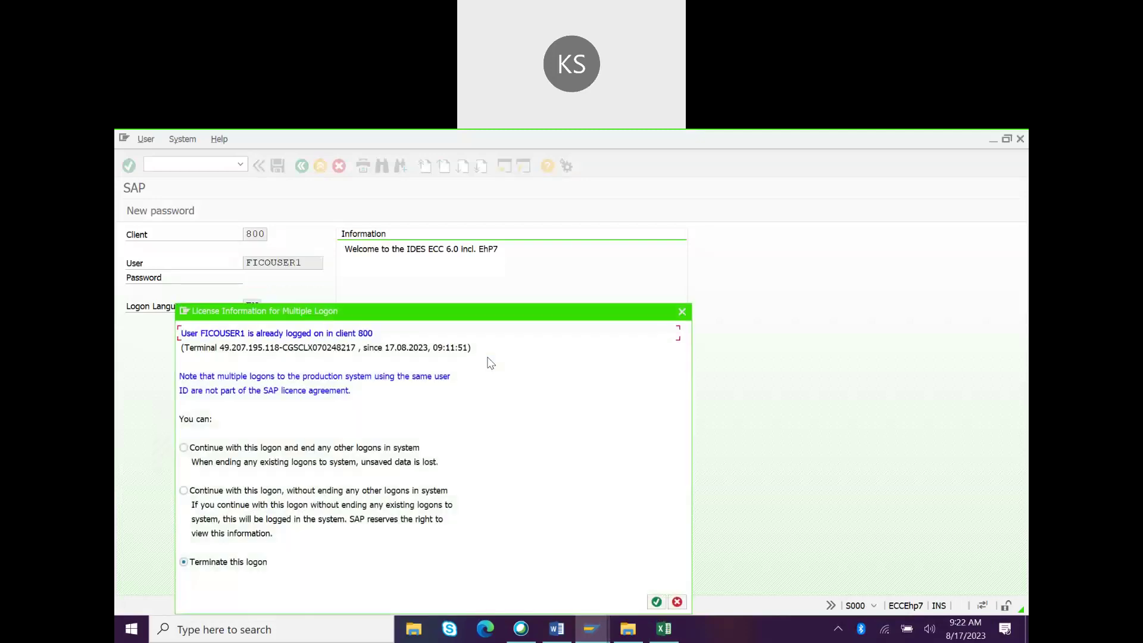
click(382, 446)
click(659, 601)
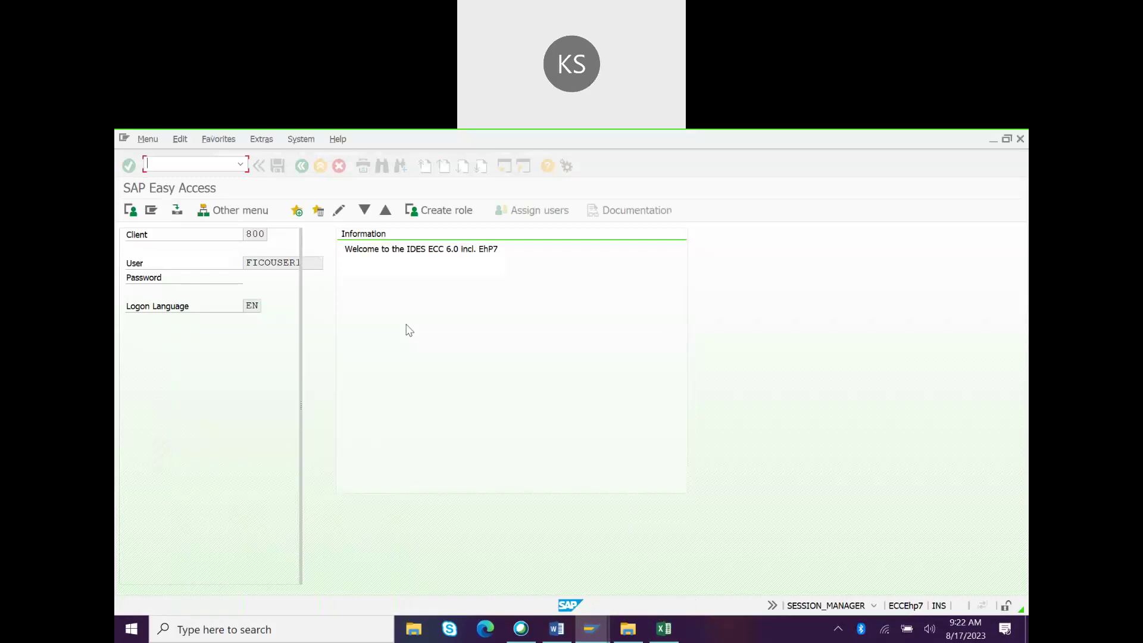
- Switch to the Apr-2022.xlsx workbook in Excel and clear the old example entries in H9:M23 on Sheet5
click(665, 632)
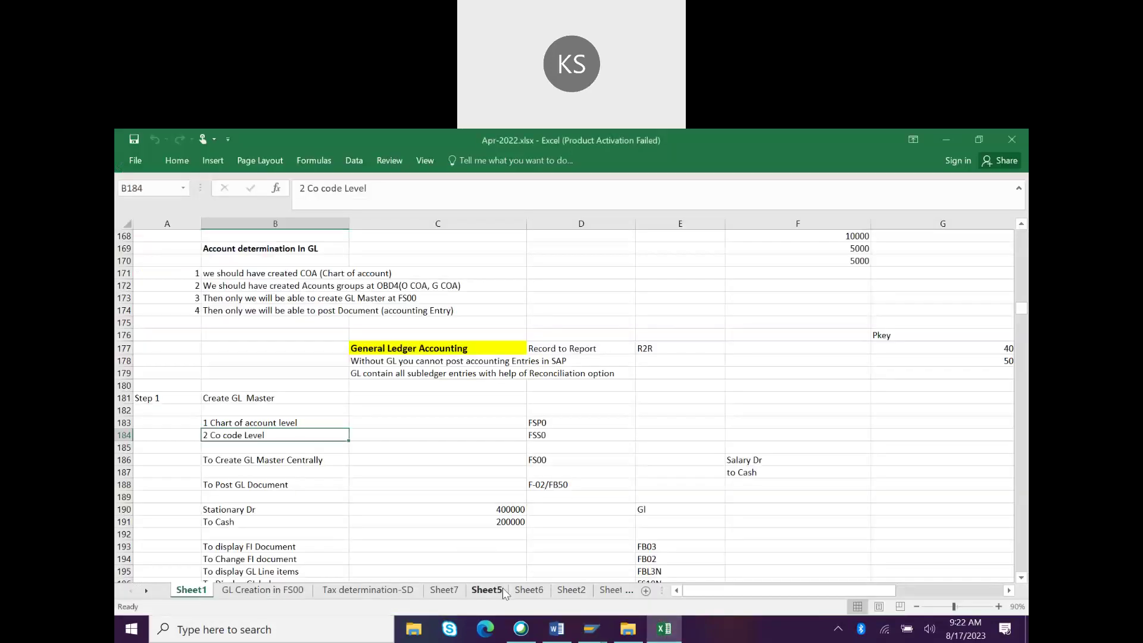
click(486, 589)
drag(342, 270, 597, 454)
click(598, 455)
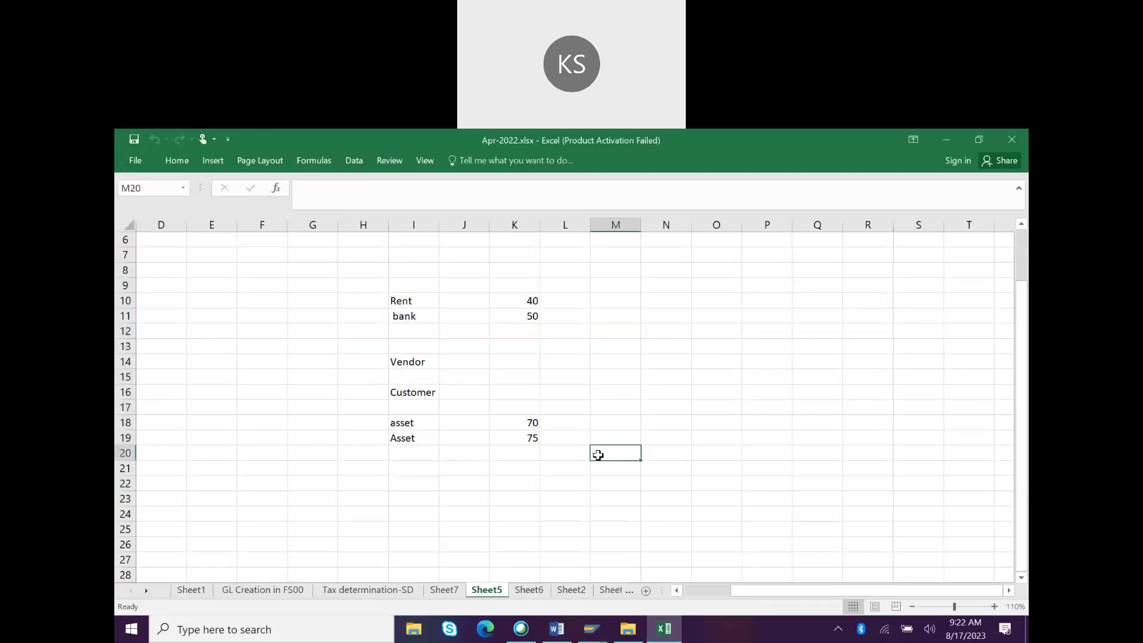
drag(351, 284, 608, 501)
key(Delete)
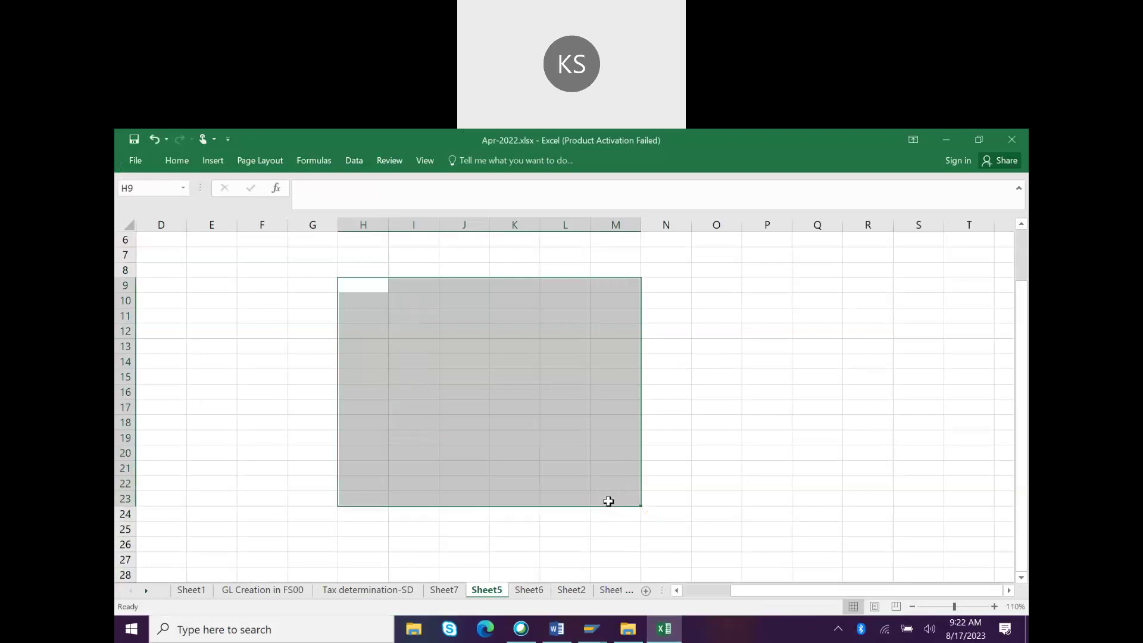
- Write the journal entry lines "Rent Dr" in J11 and "to Bank" in J12
click(445, 313)
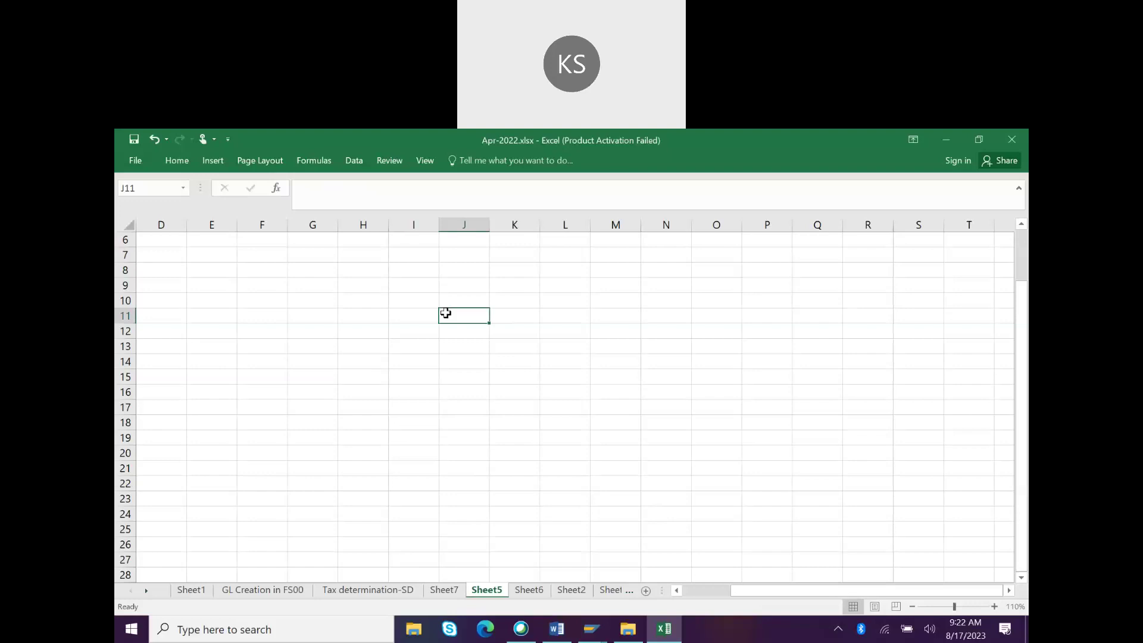
text(R)
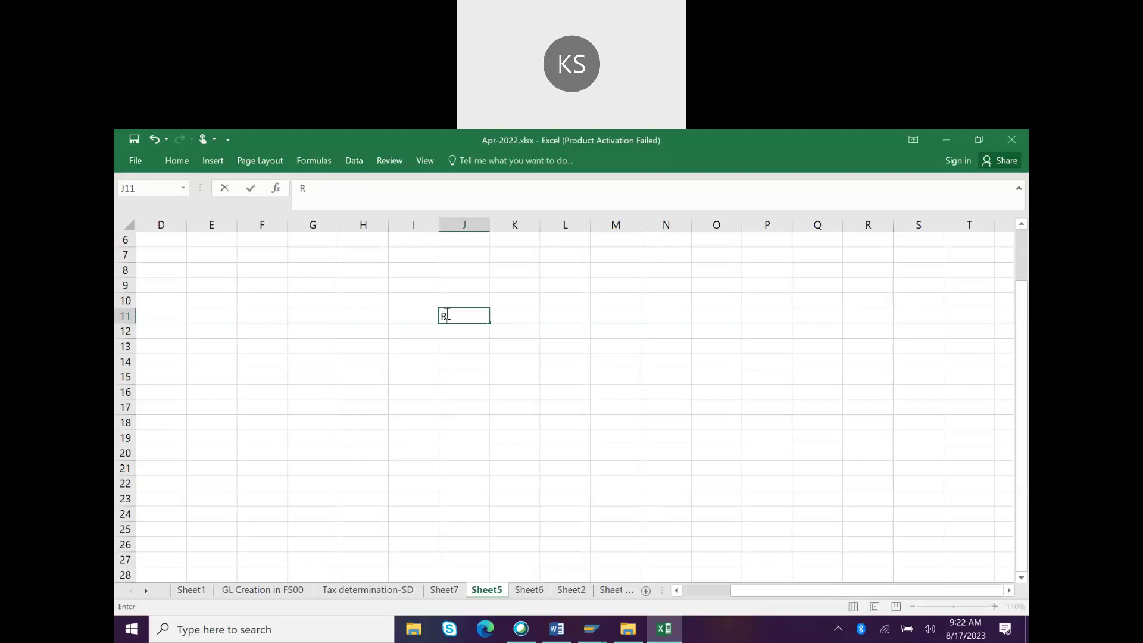
text(ent Dr)
key(Return)
text(to Bank)
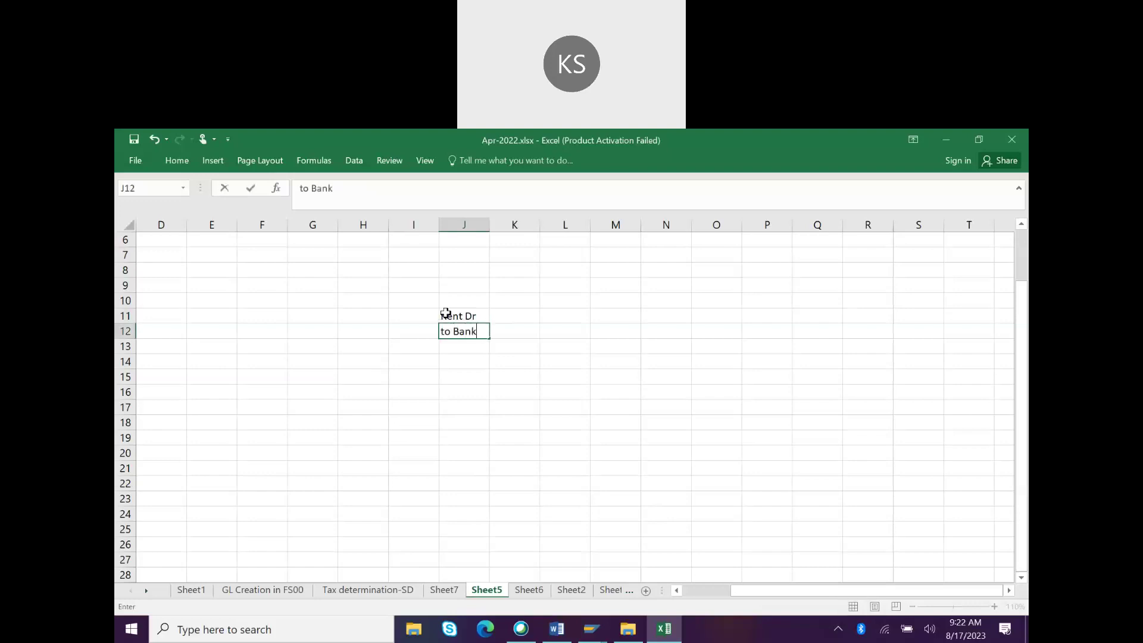
key(Return)
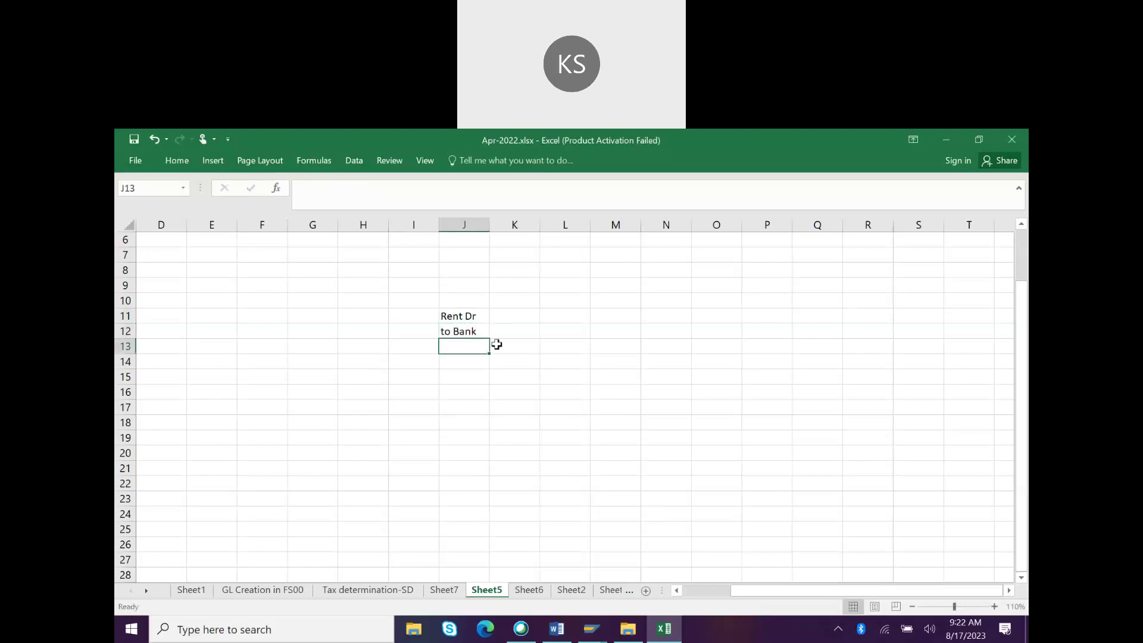
- Enter the amount 400000 in L11 for the rent line and 200000 in L12 for the bank line
click(480, 318)
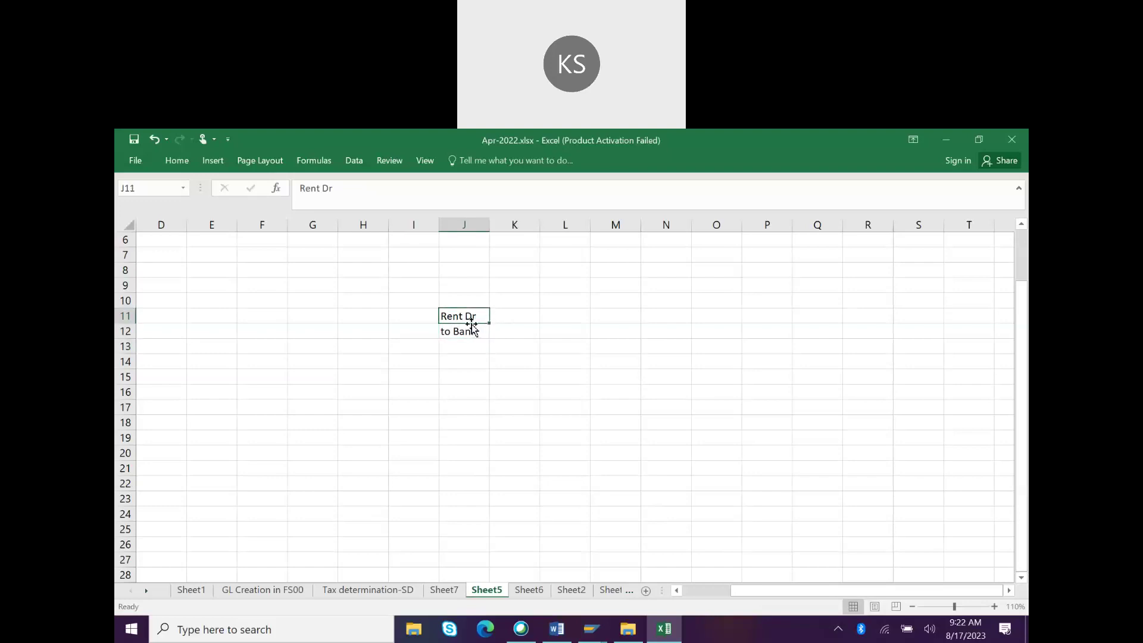
click(459, 335)
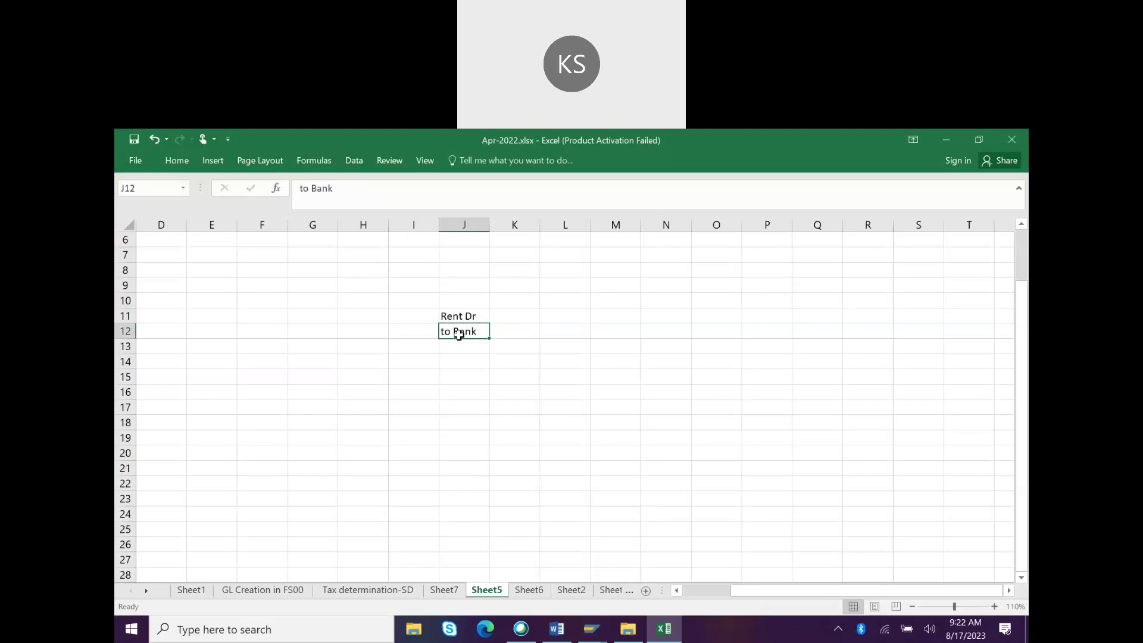
click(556, 319)
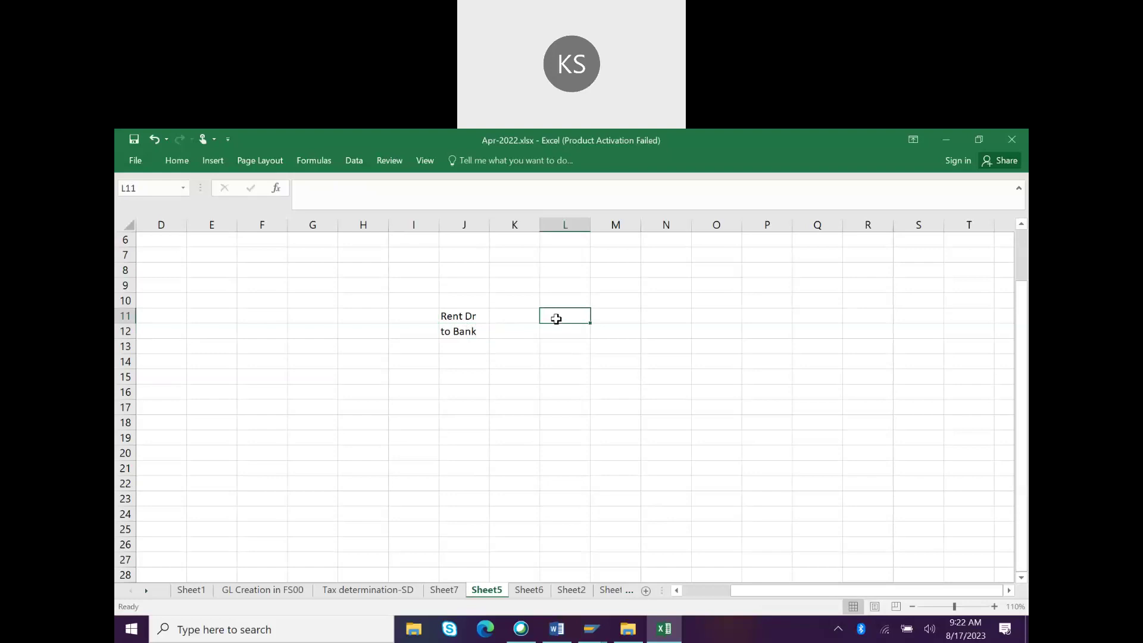
text(4)
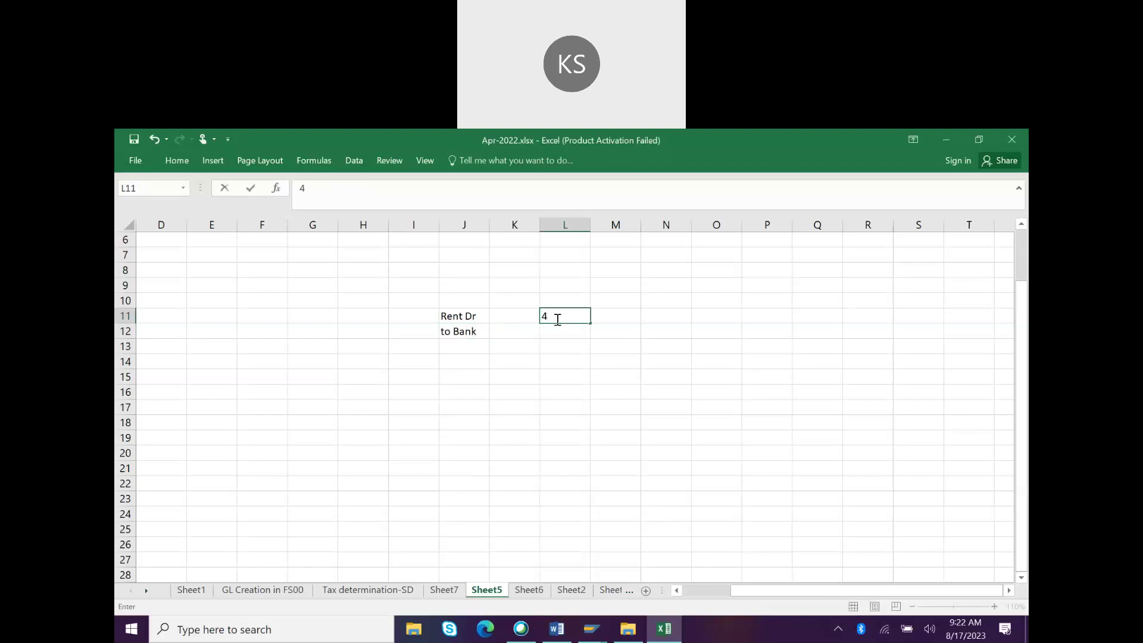
text(00000)
key(Return)
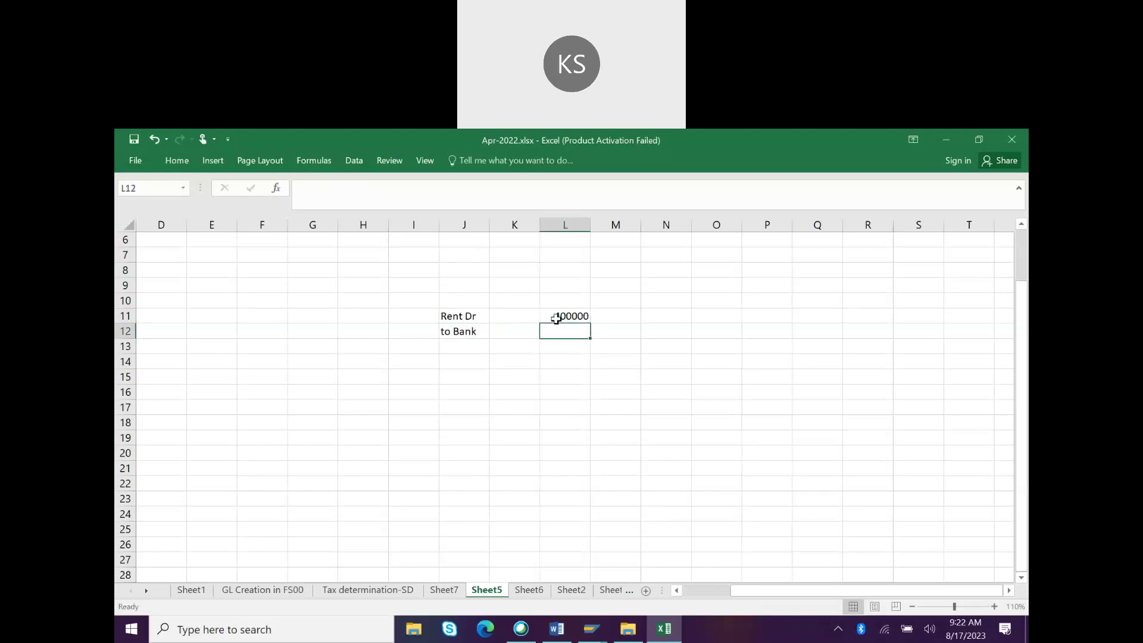
text(20000)
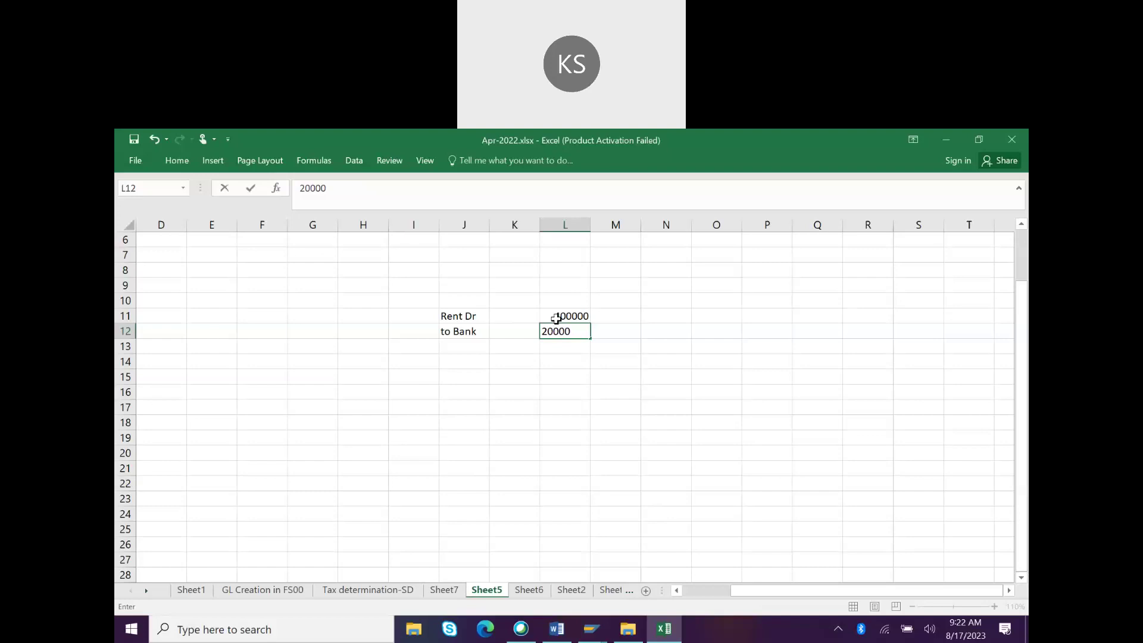
click(582, 451)
click(578, 327)
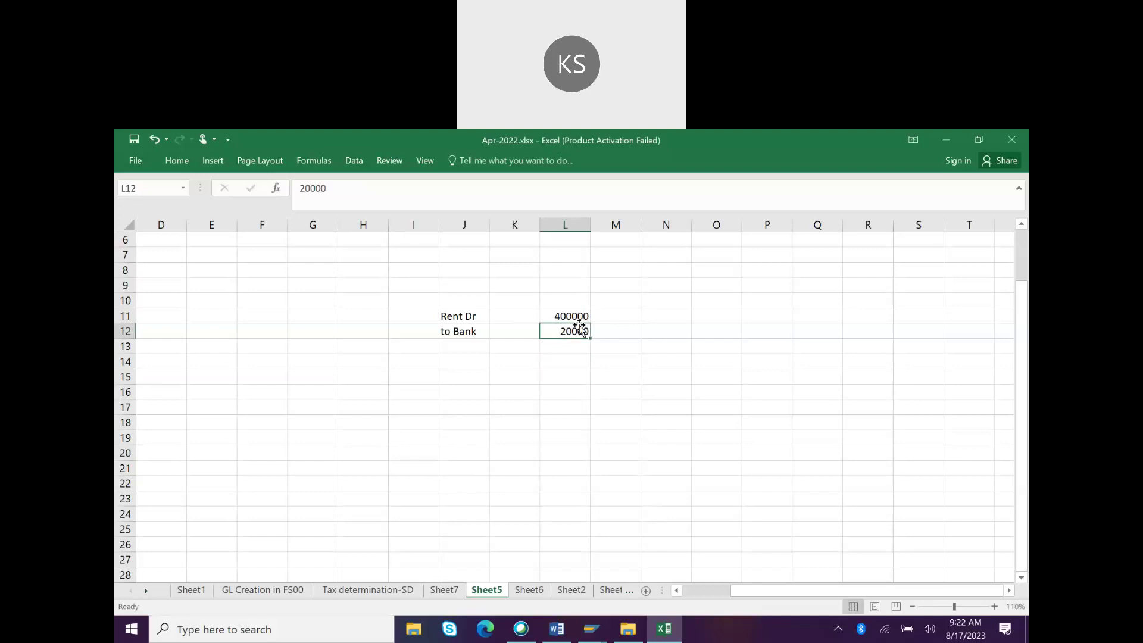
click(581, 320)
double_click(580, 332)
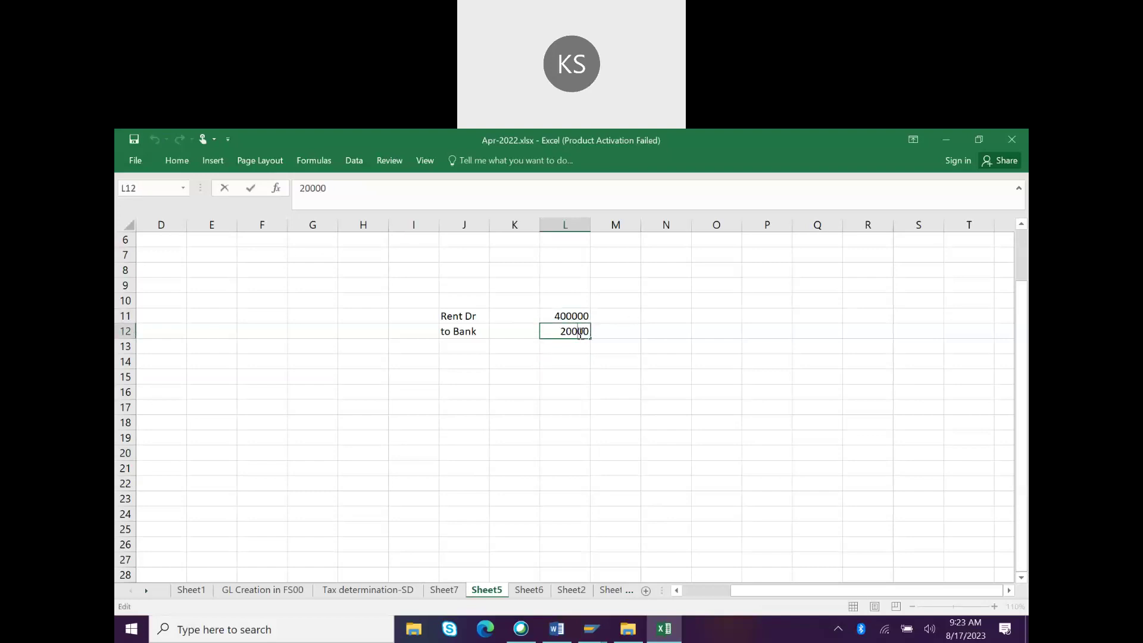
text(0)
- Label the rent line "Debit" in M11 and the bank line "Credit" in M12
click(617, 314)
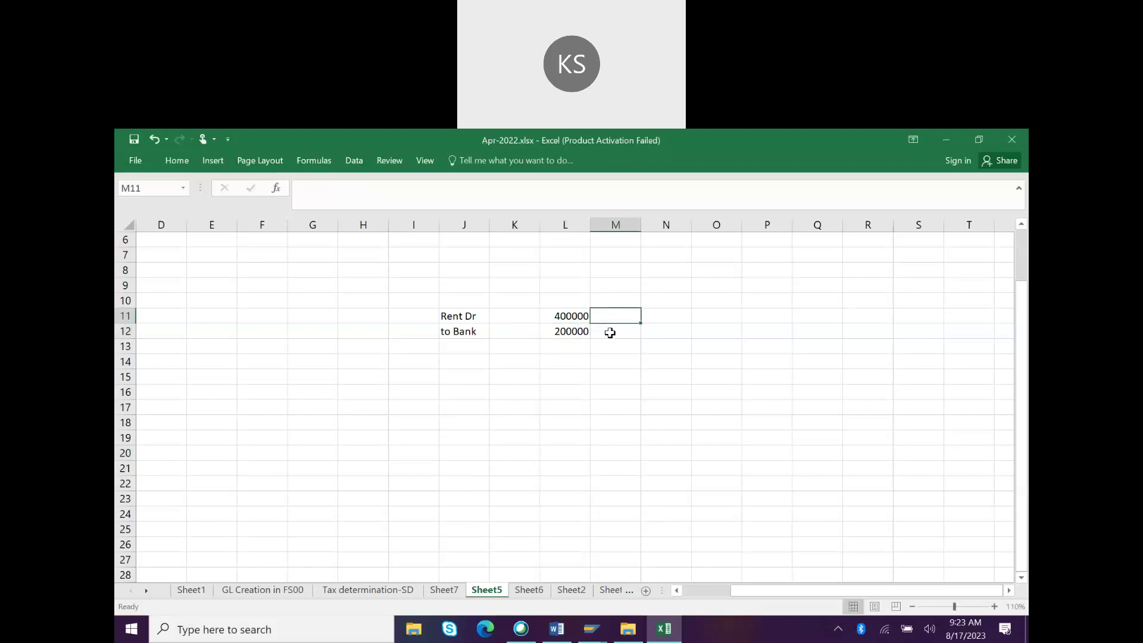
text(Credit)
key(BackSpace)
key(BackSpace)
key(BackSpace)
key(BackSpace)
key(BackSpace)
key(BackSpace)
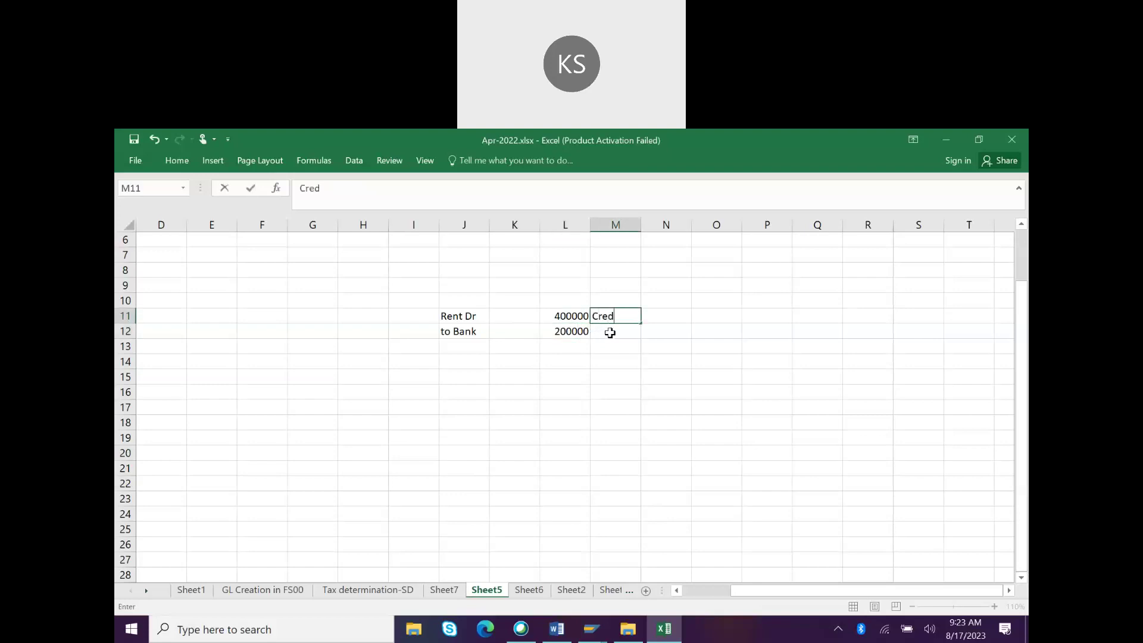
text(Debit)
key(Return)
text(Credit)
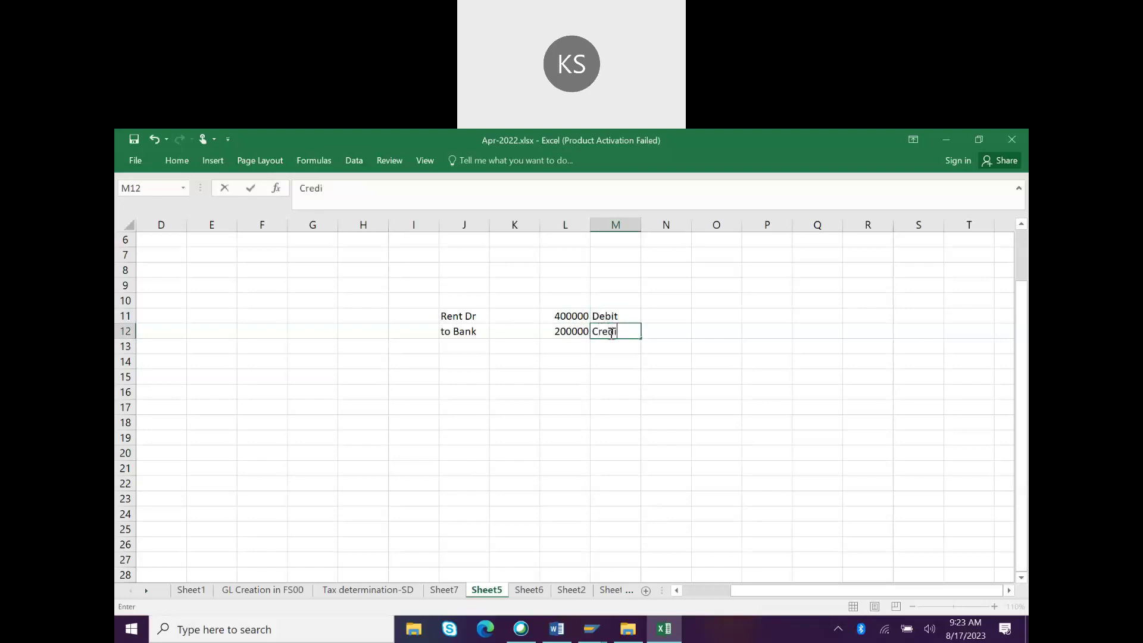
key(Return)
- Enter 40 in N11 for the debit line and 50 in N12 for the credit line
key(Up)
key(Up)
key(Right)
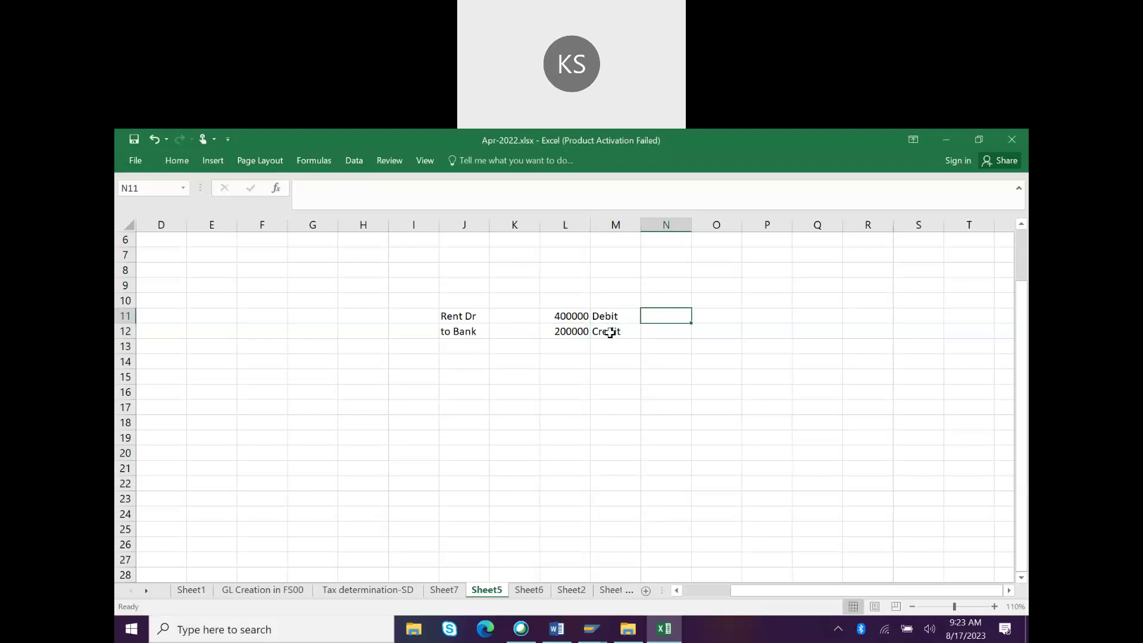
text(40)
key(Return)
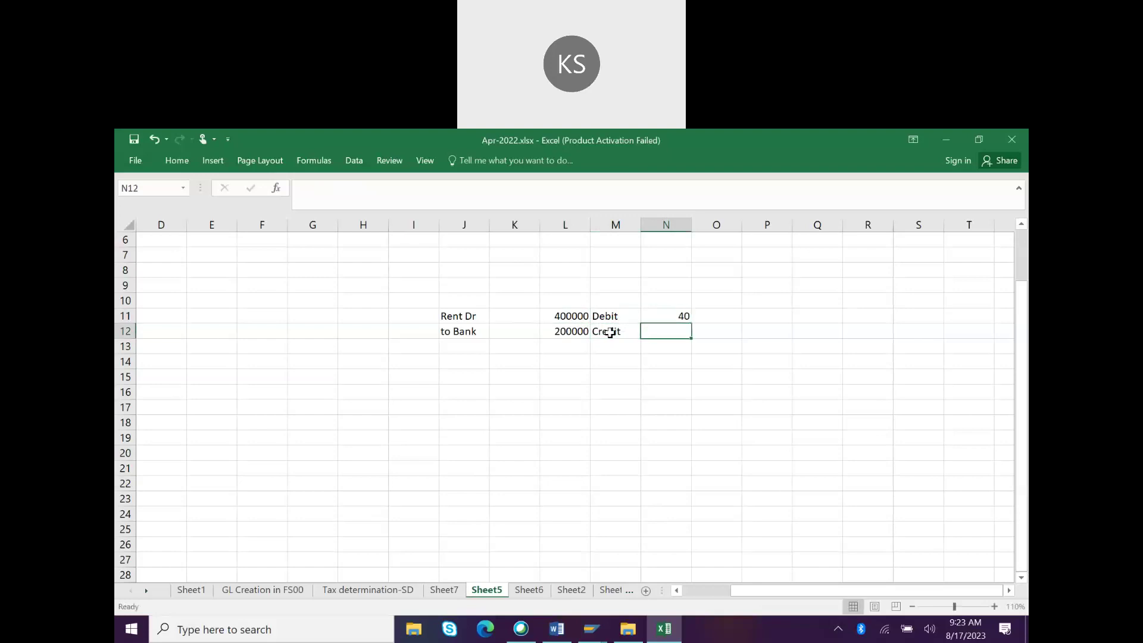
text(50)
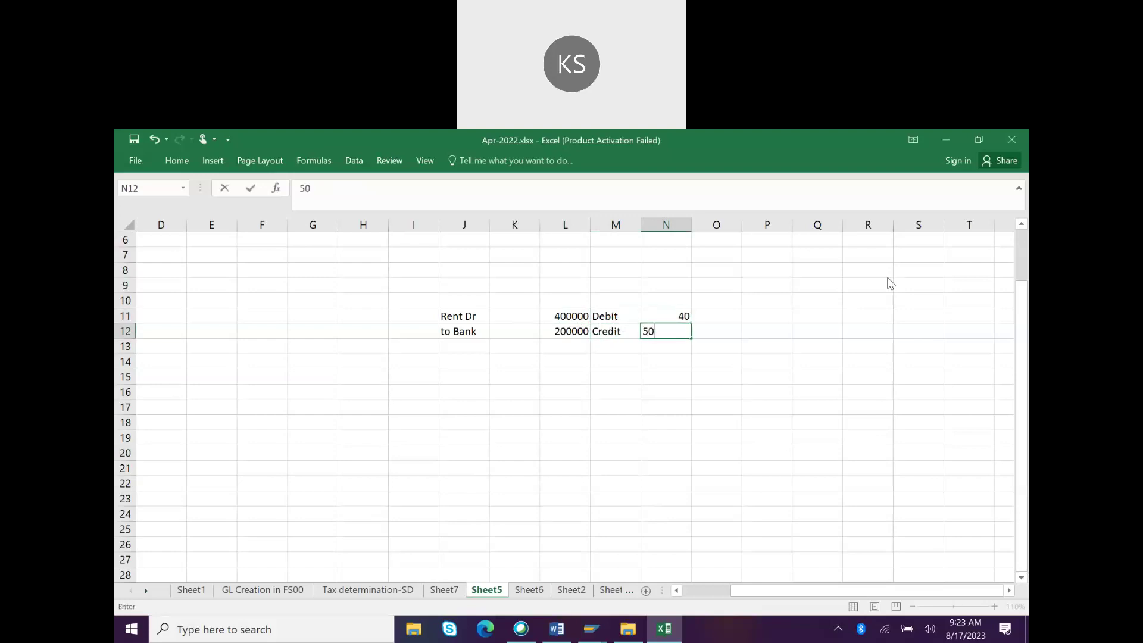
click(571, 347)
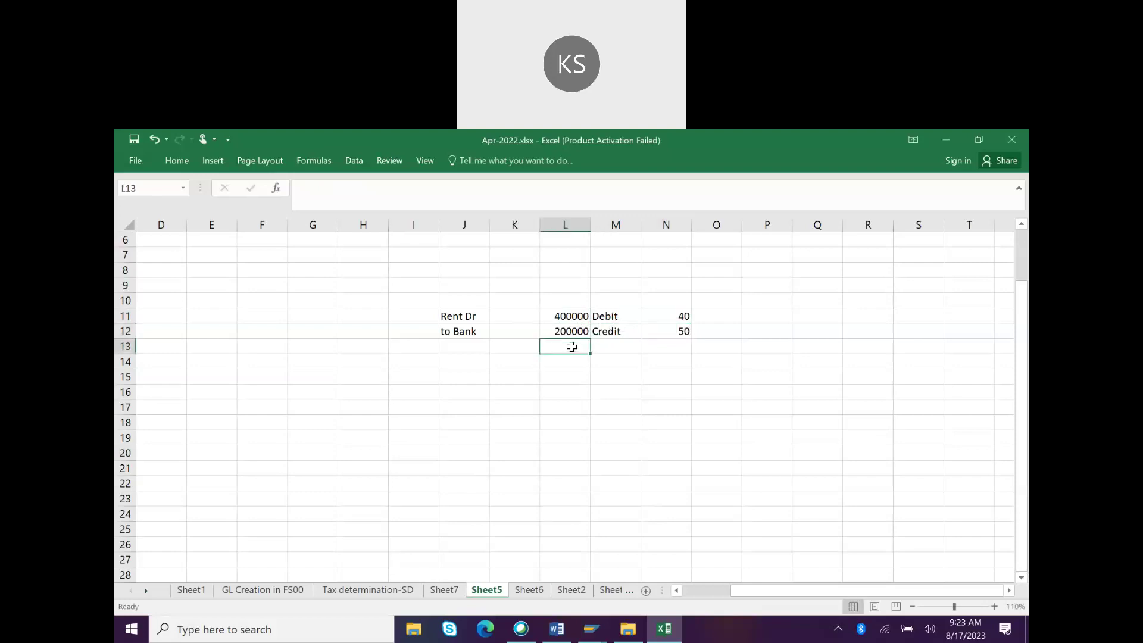
- Switch to SAP Easy Access and open transaction FB50 for entering a G/L account document
click(591, 629)
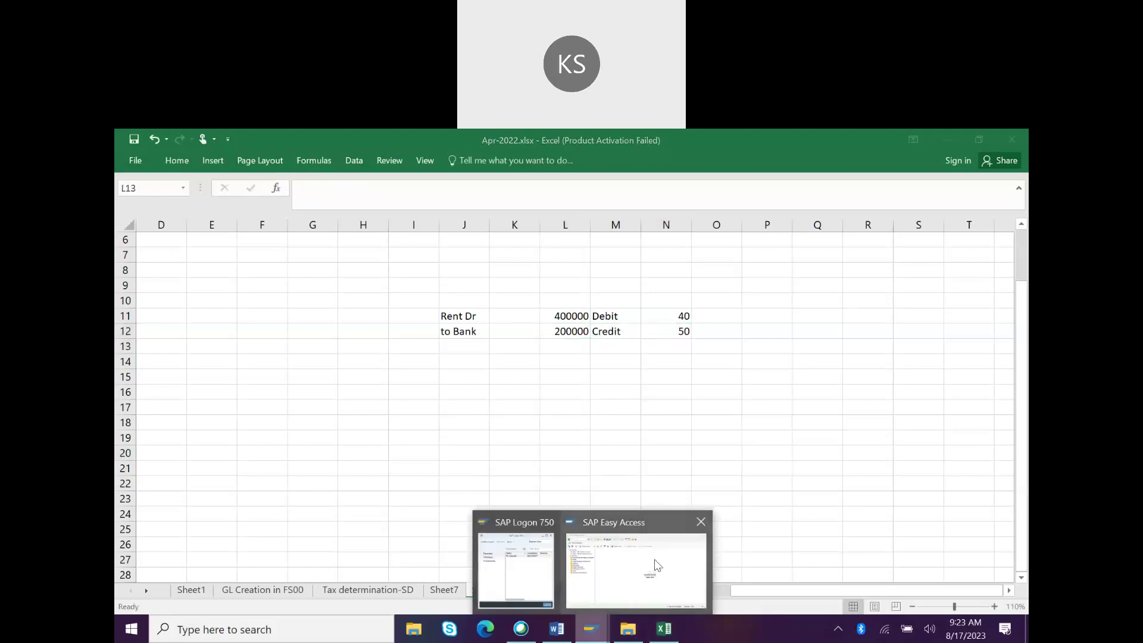
click(655, 560)
text(FB50)
key(Return)
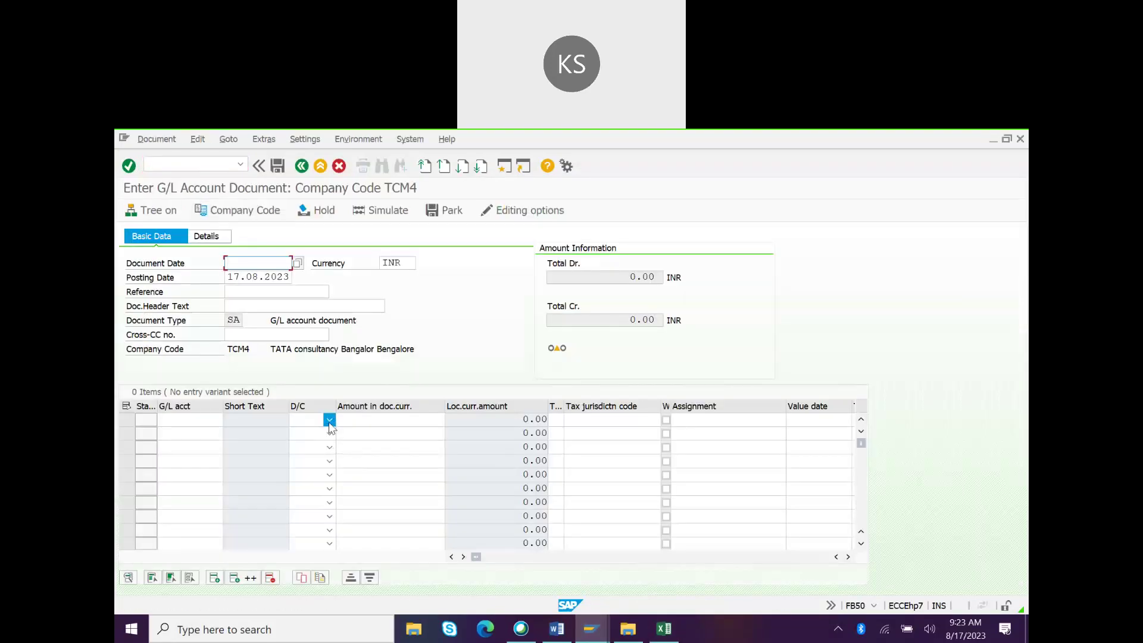
- Examine the G/L account cells of the first two line items and list the debit/credit options of the first line
click(196, 421)
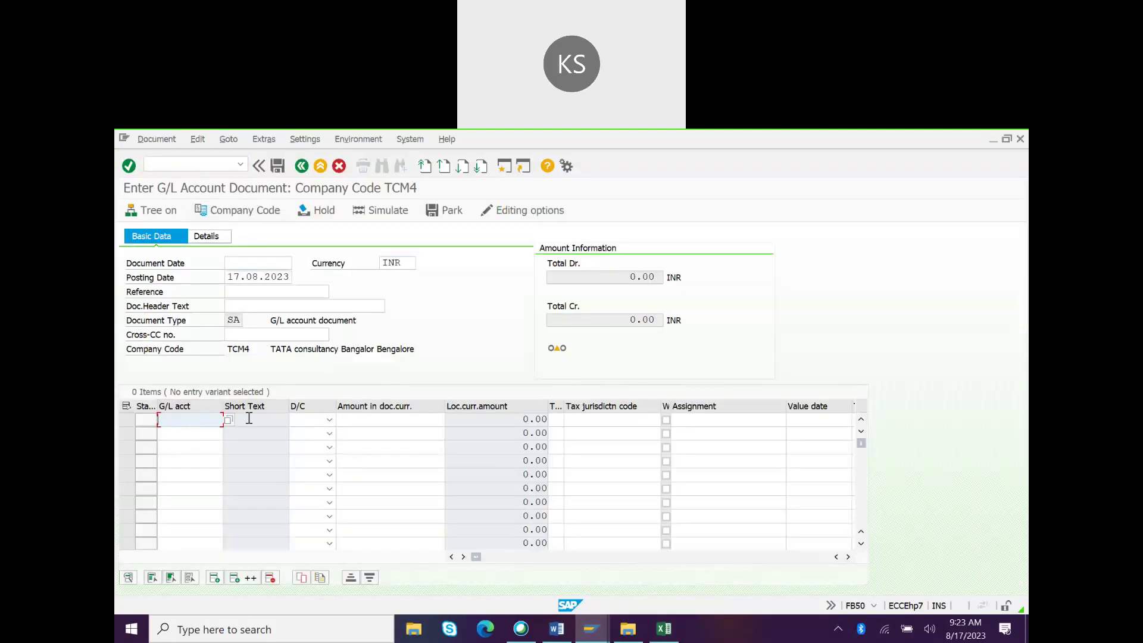
click(191, 433)
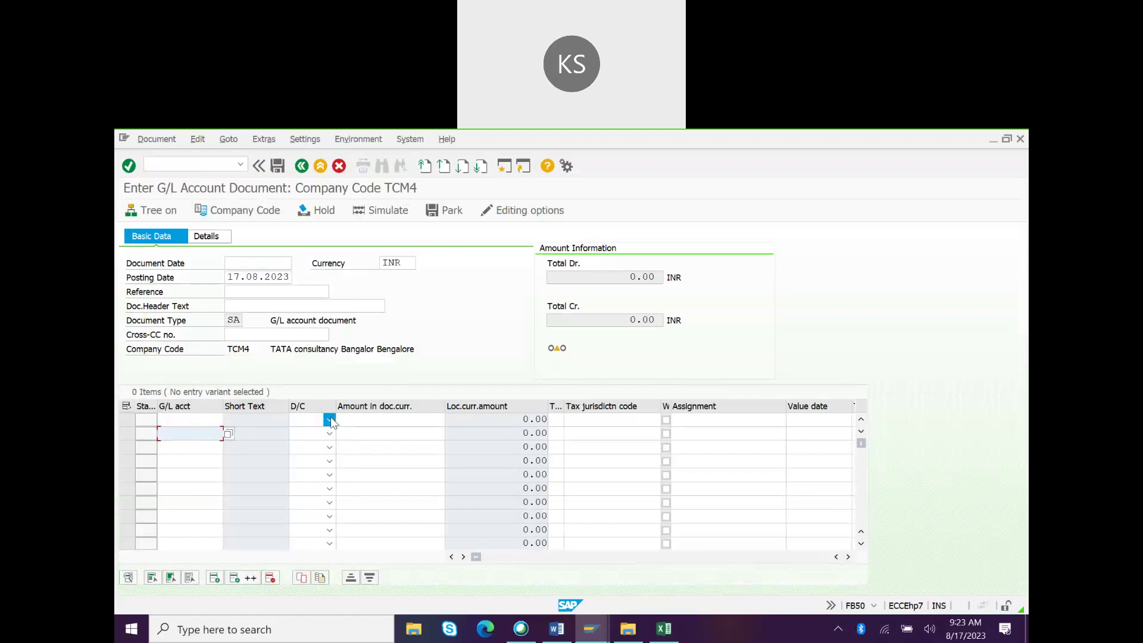
click(330, 420)
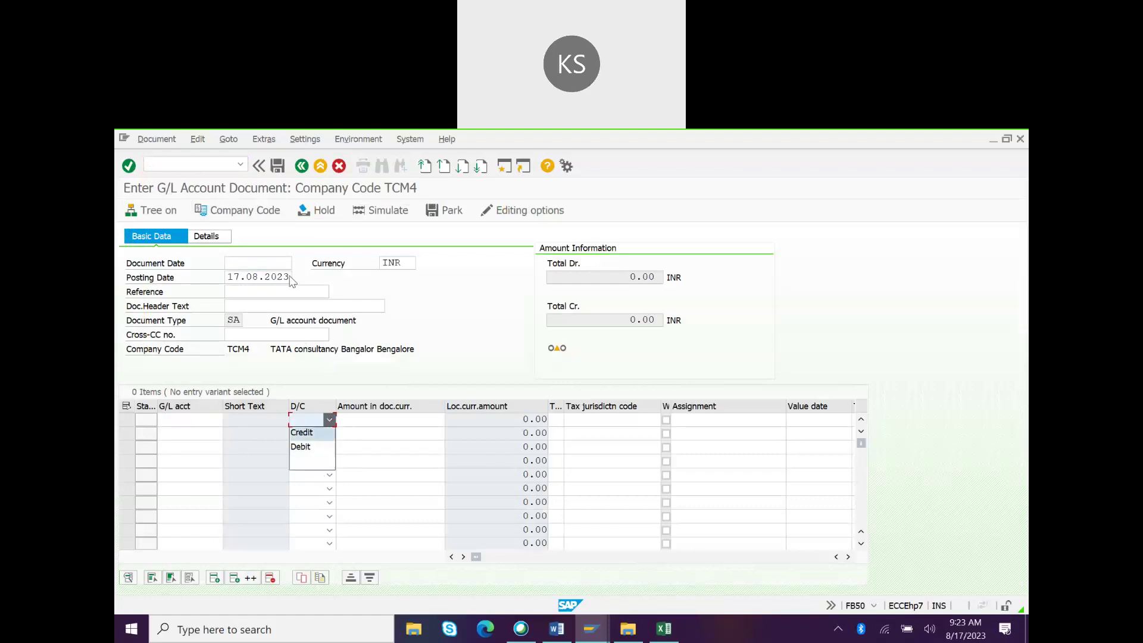
- Open transaction F-02 for entering a G/L account posting and go through the first line item's posting key and account fields
click(174, 165)
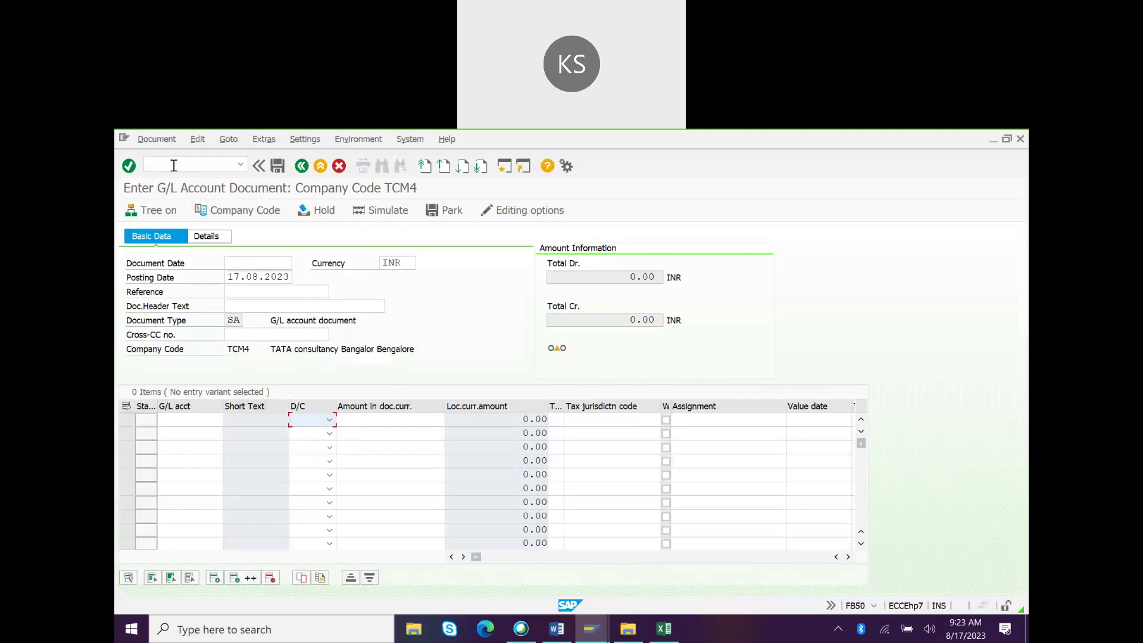
click(174, 165)
text(/nf)
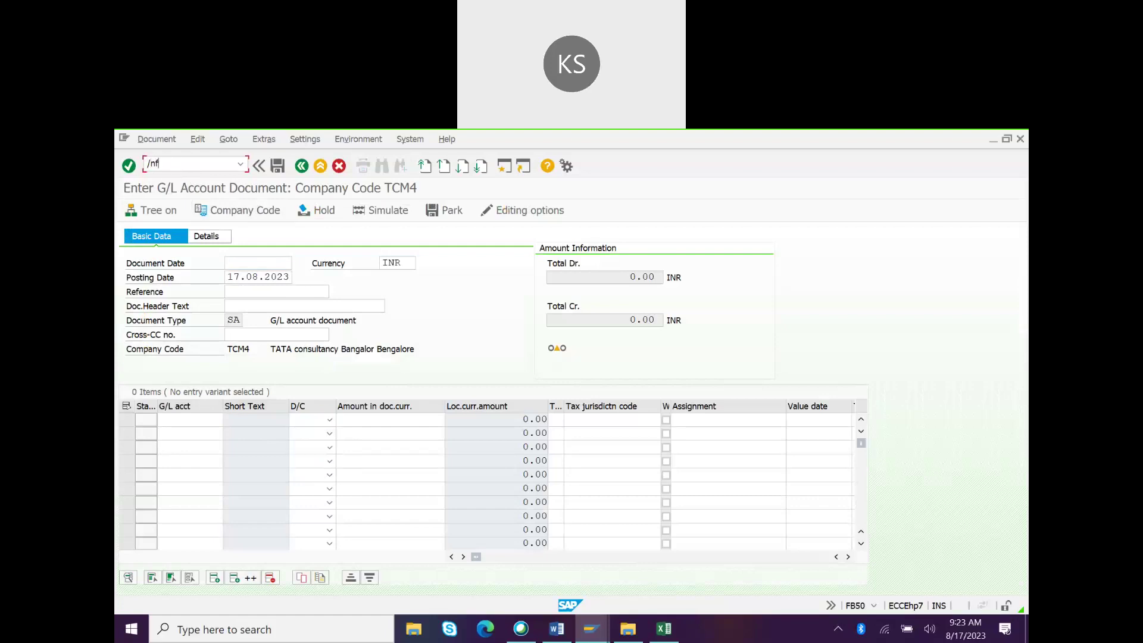
text(02)
key(Return)
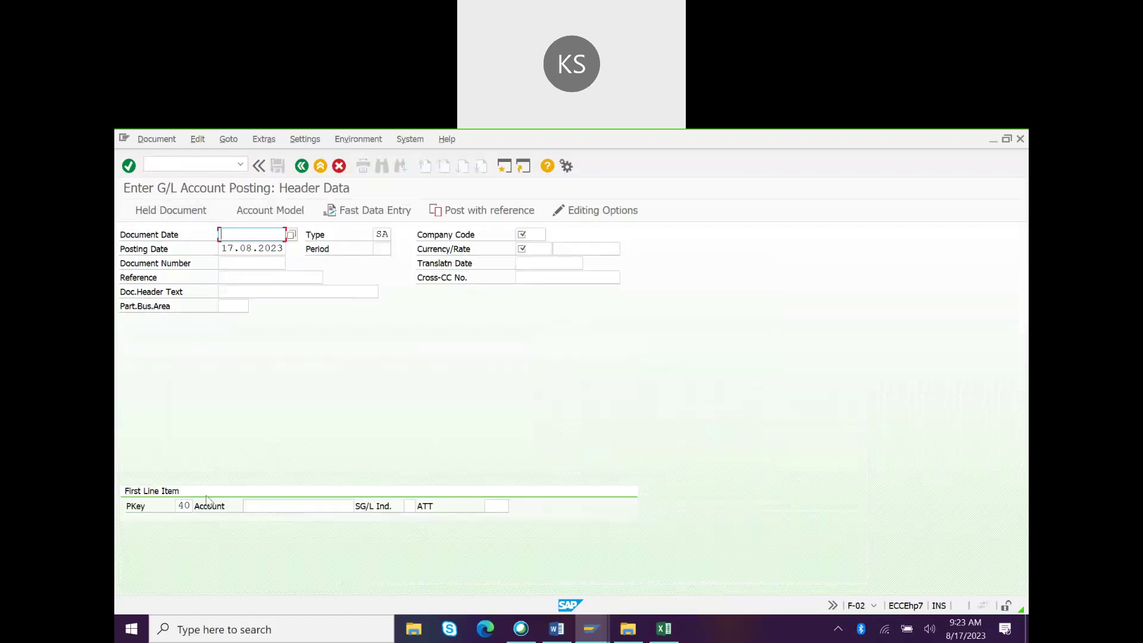
click(188, 506)
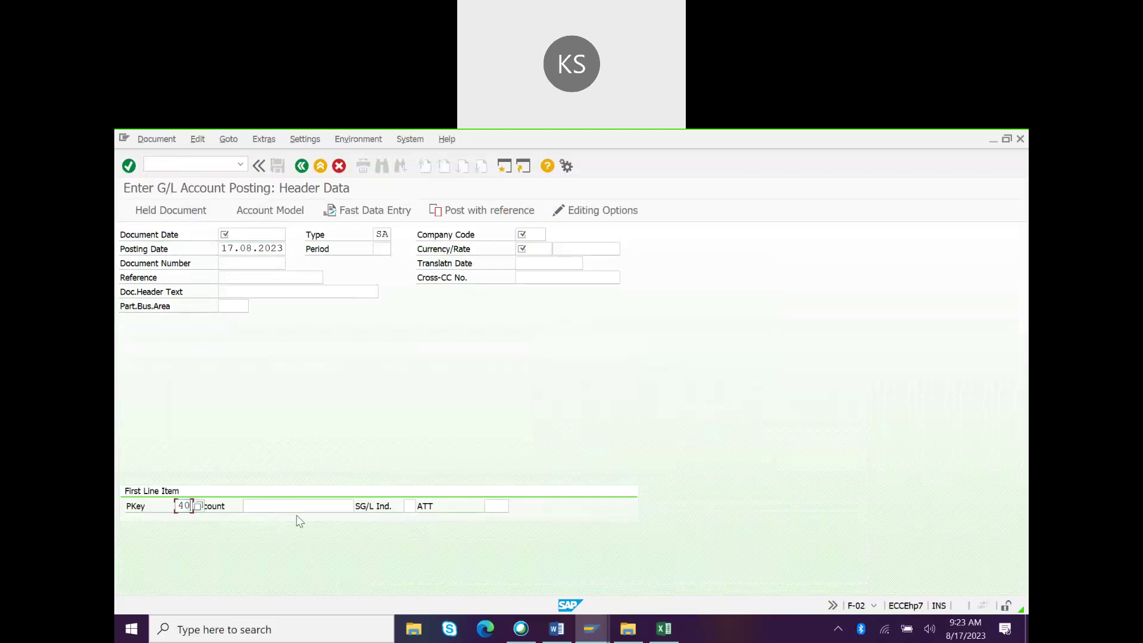
click(308, 505)
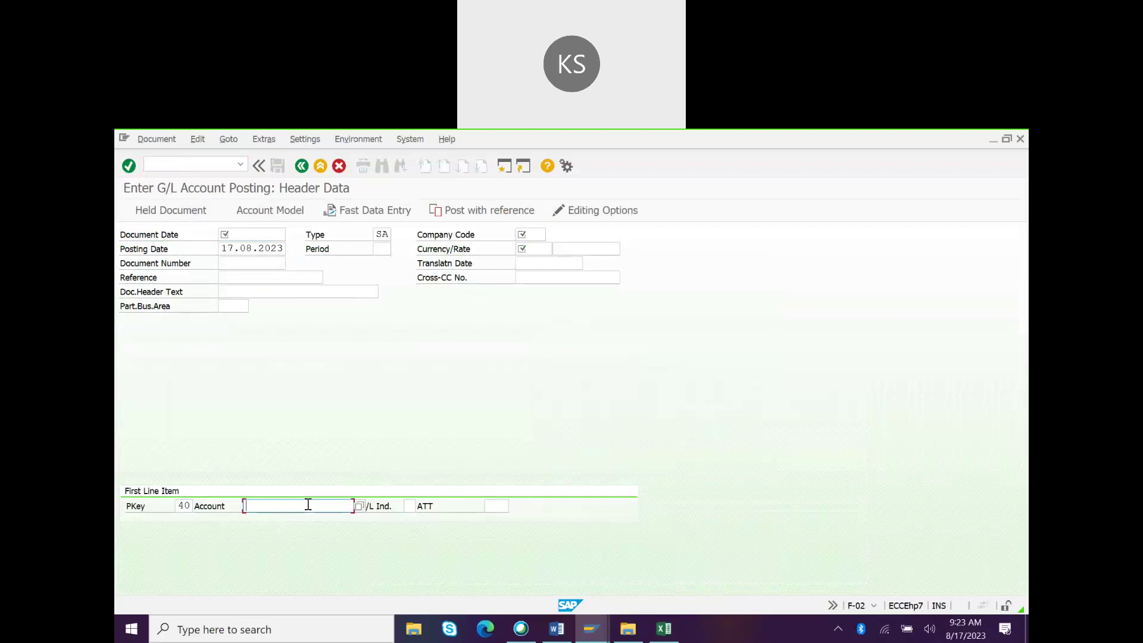
- Switch to the Excel workbook and highlight the "Rent Dr" and "to Bank" lines of the journal example on Sheet5
key(alt+Tab)
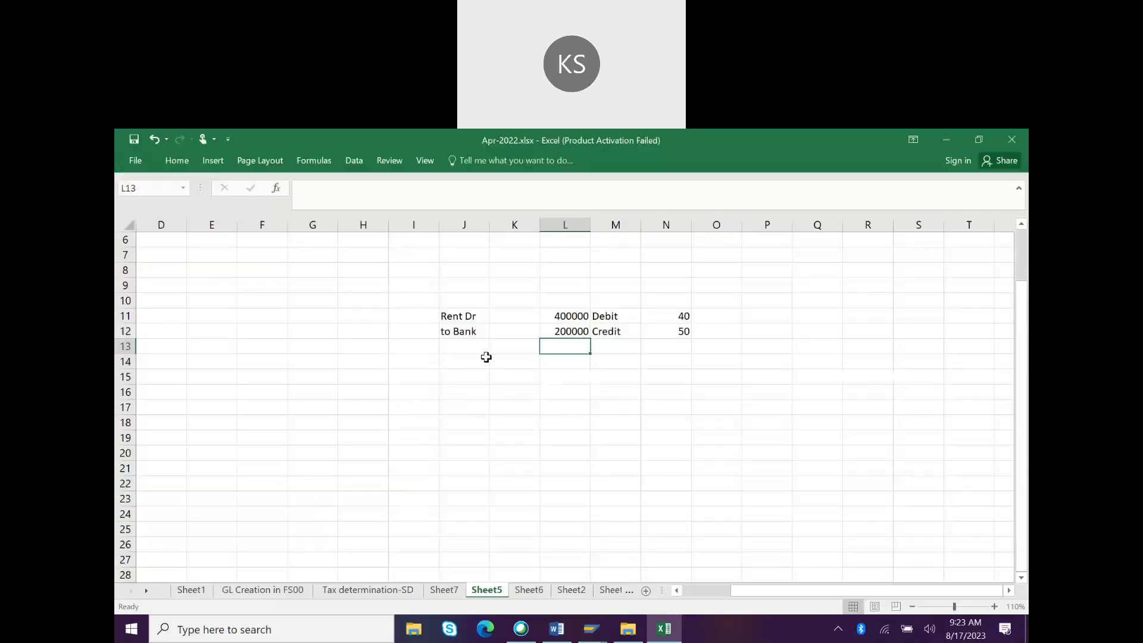
click(438, 311)
drag(437, 311, 517, 339)
key(alt+Tab)
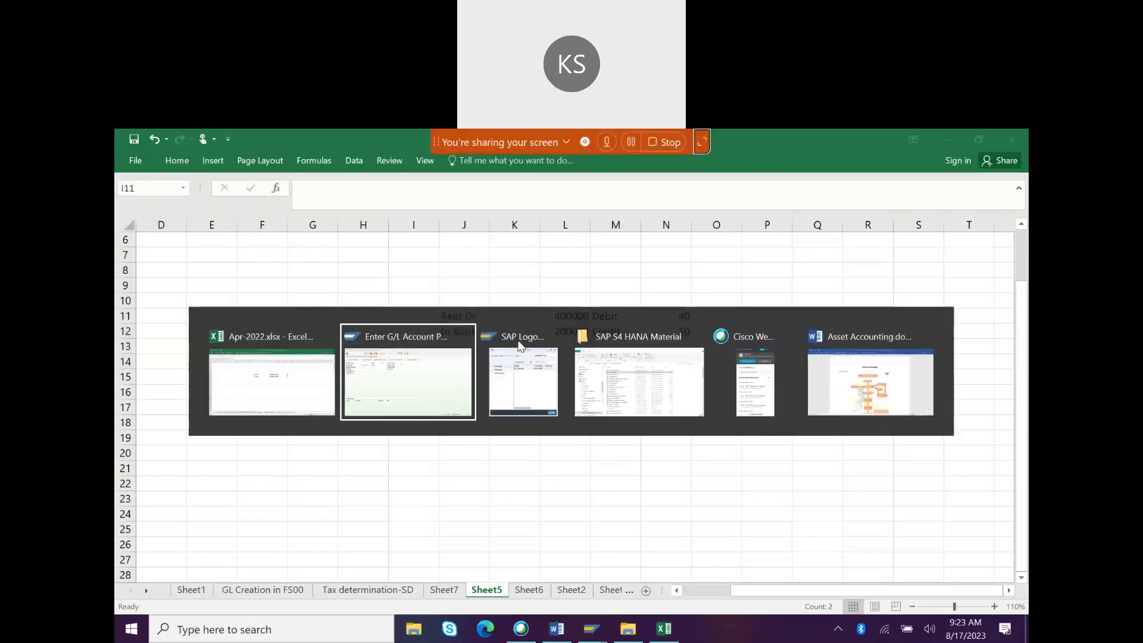
key(alt+Tab)
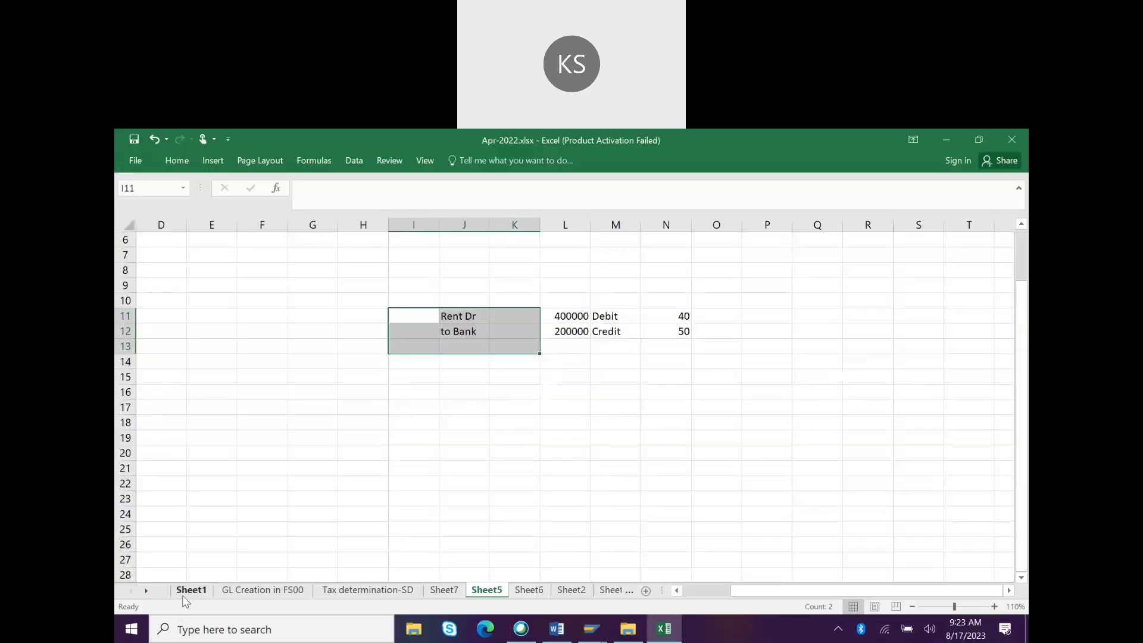
- Open Sheet1 and review the chart of account level and company code level entries under Create GL Master
click(187, 590)
click(282, 422)
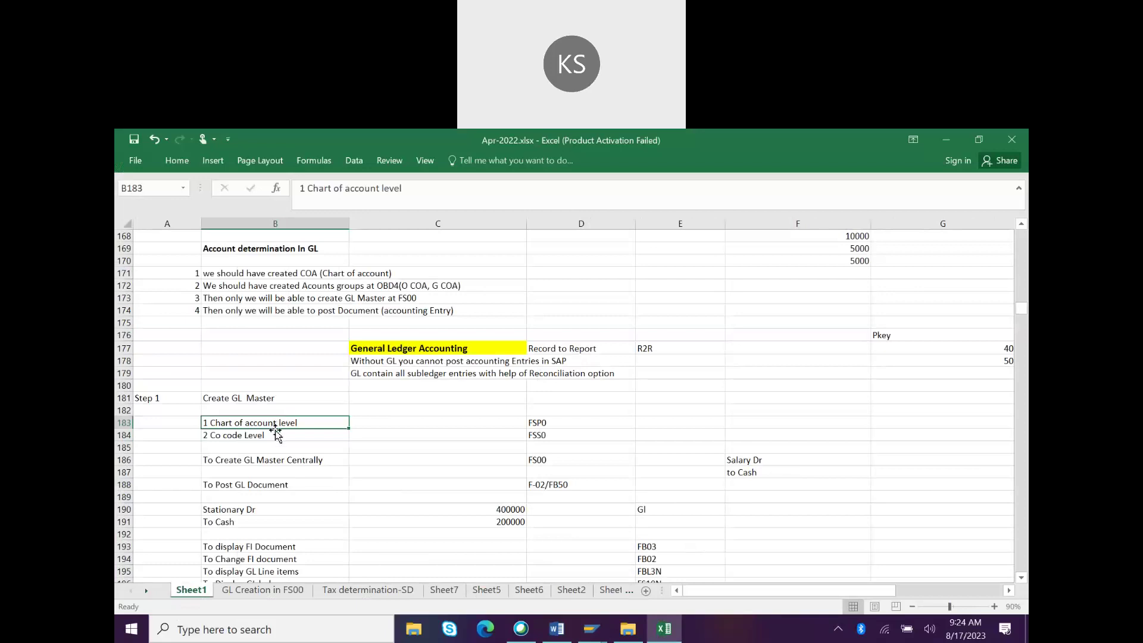
click(276, 433)
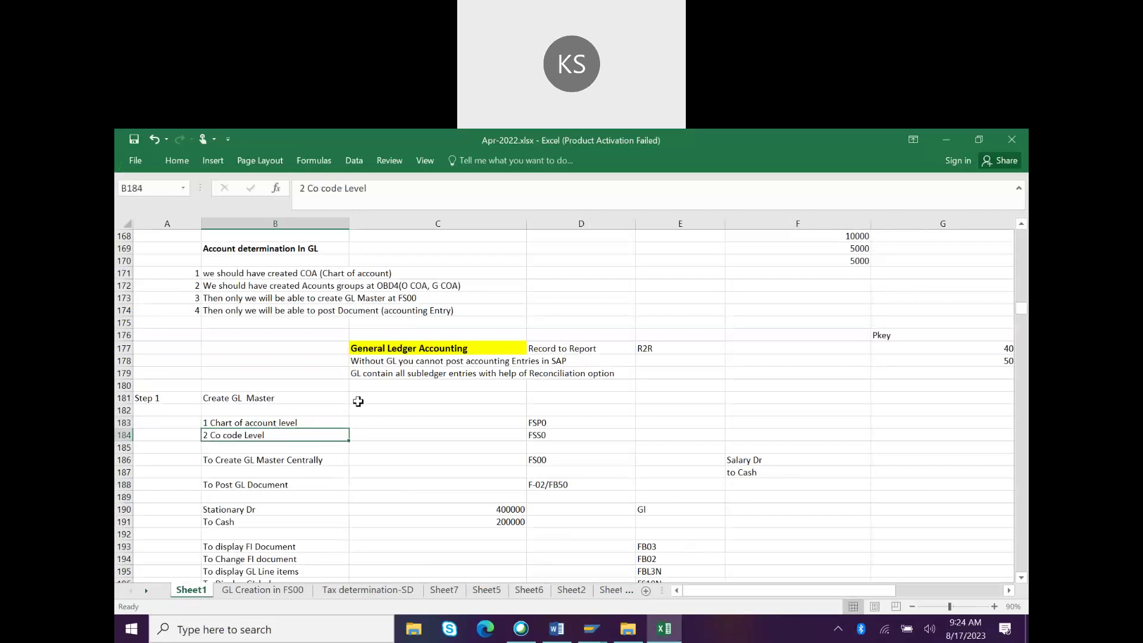
- Switch to SAP and open transaction FSP0 for editing G/L account data at chart of accounts level
key(alt+Tab)
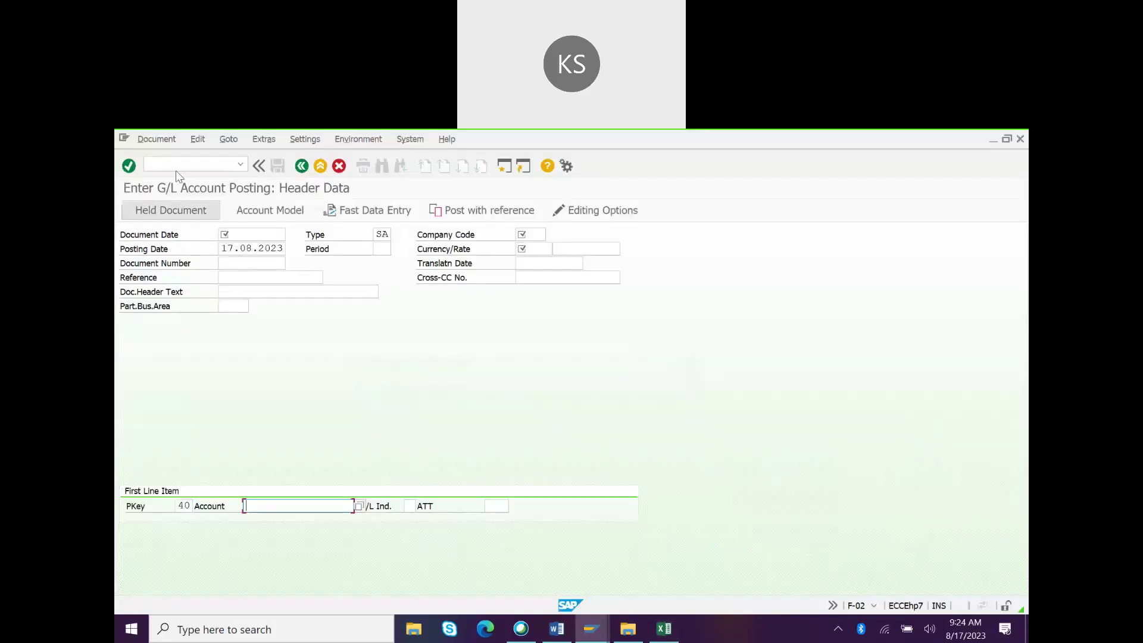
click(168, 163)
text(/nfsp0)
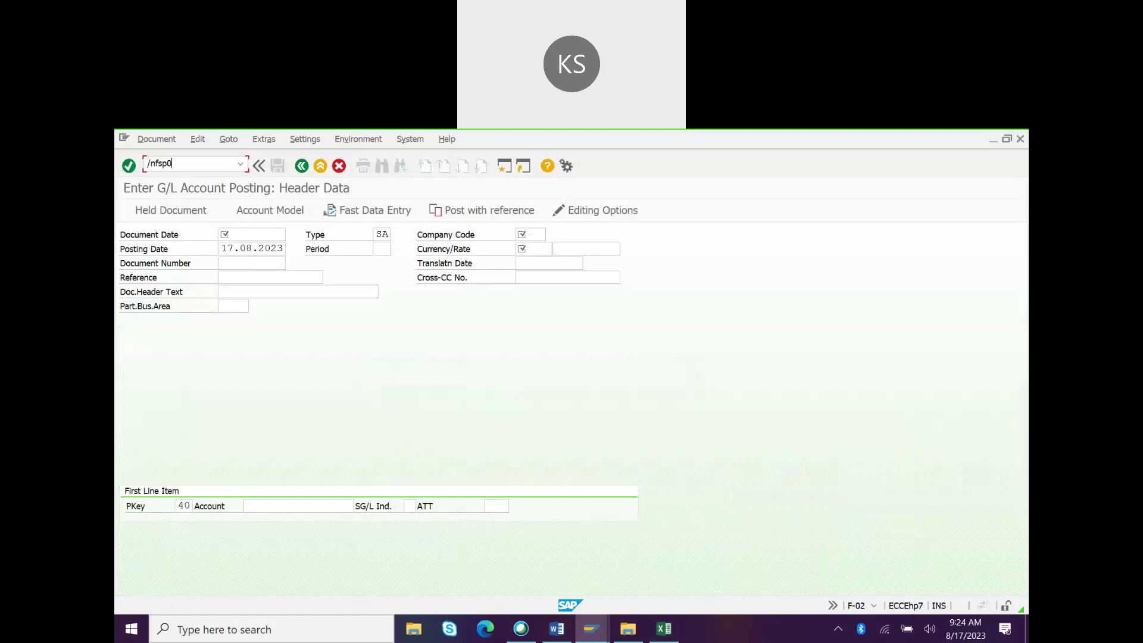
key(Return)
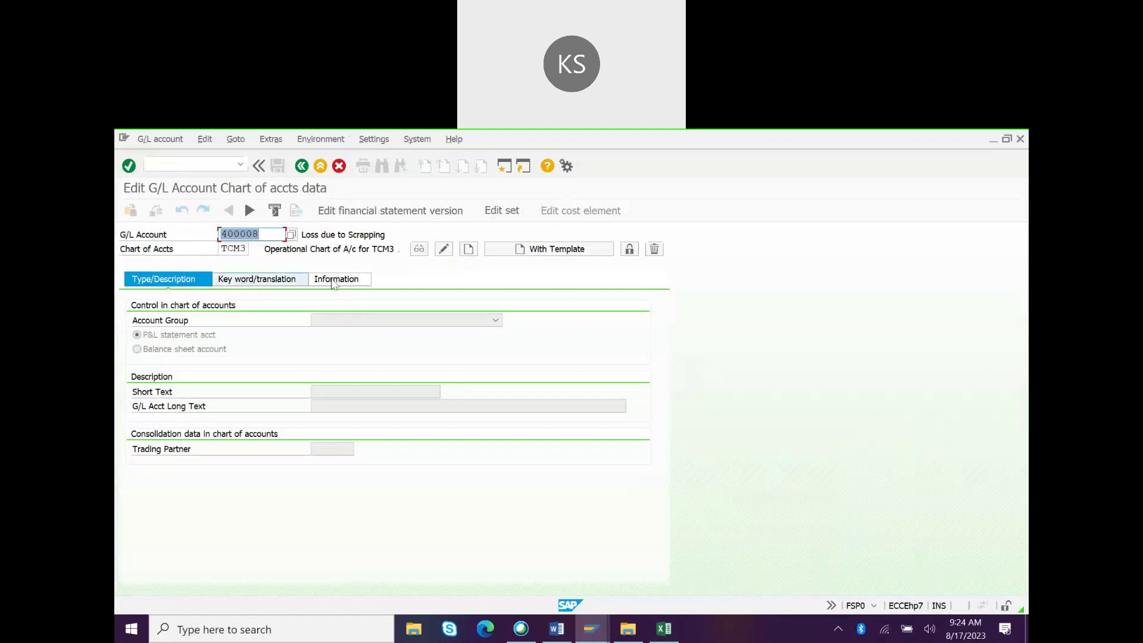
- Return to the Excel notes and compare the chart of account level in B183 with the company code level in B184
key(alt+Tab)
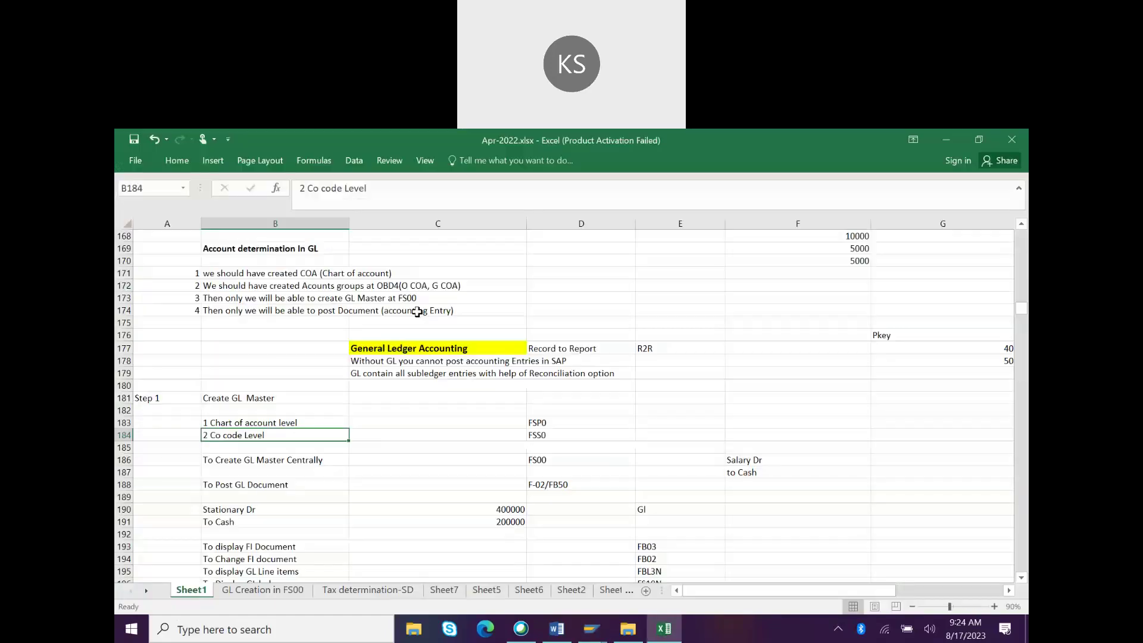
click(290, 423)
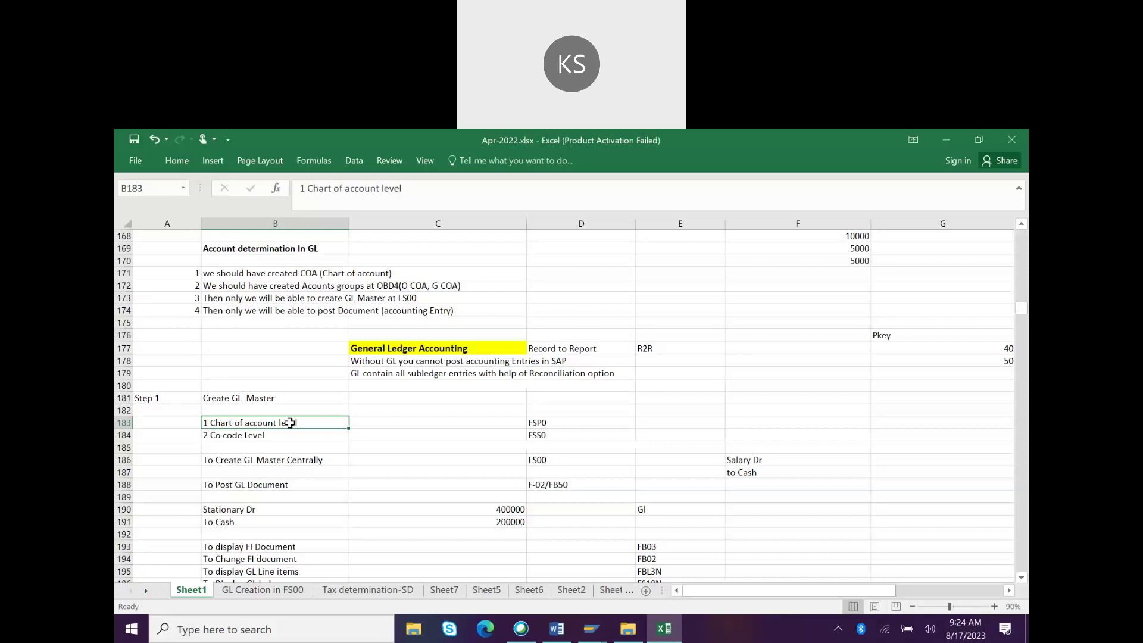
click(271, 434)
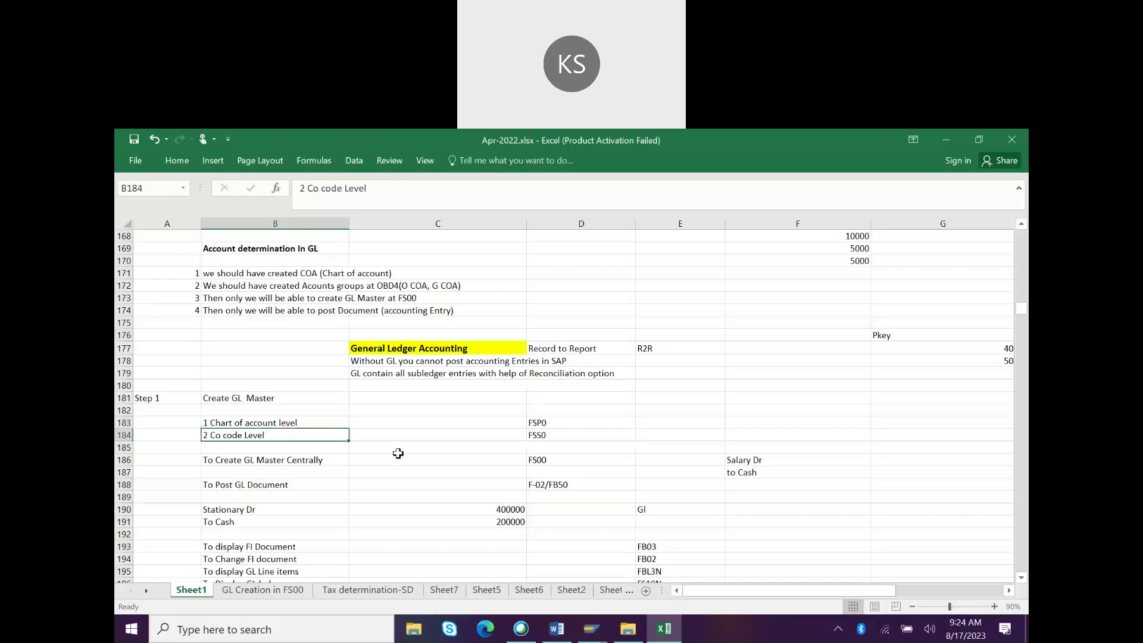
- Switch to SAP and open transaction FS00 for editing the G/L account centrally
key(alt+Tab)
click(205, 163)
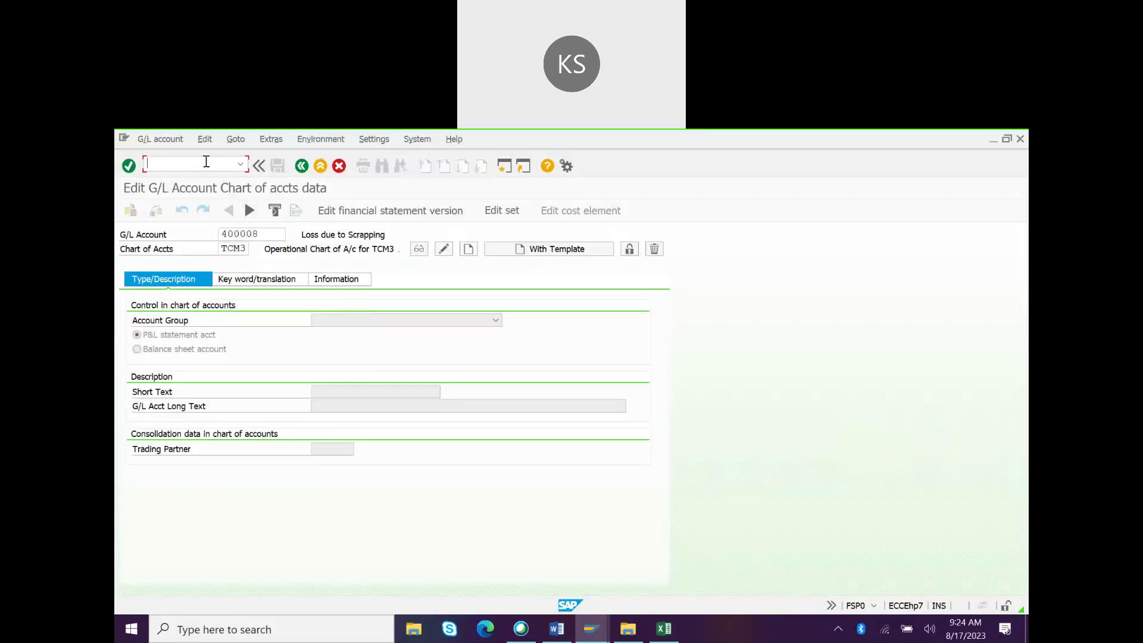
text(/nfs00)
key(Return)
- Open transaction FSS0 for editing the G/L account's company code data
click(200, 162)
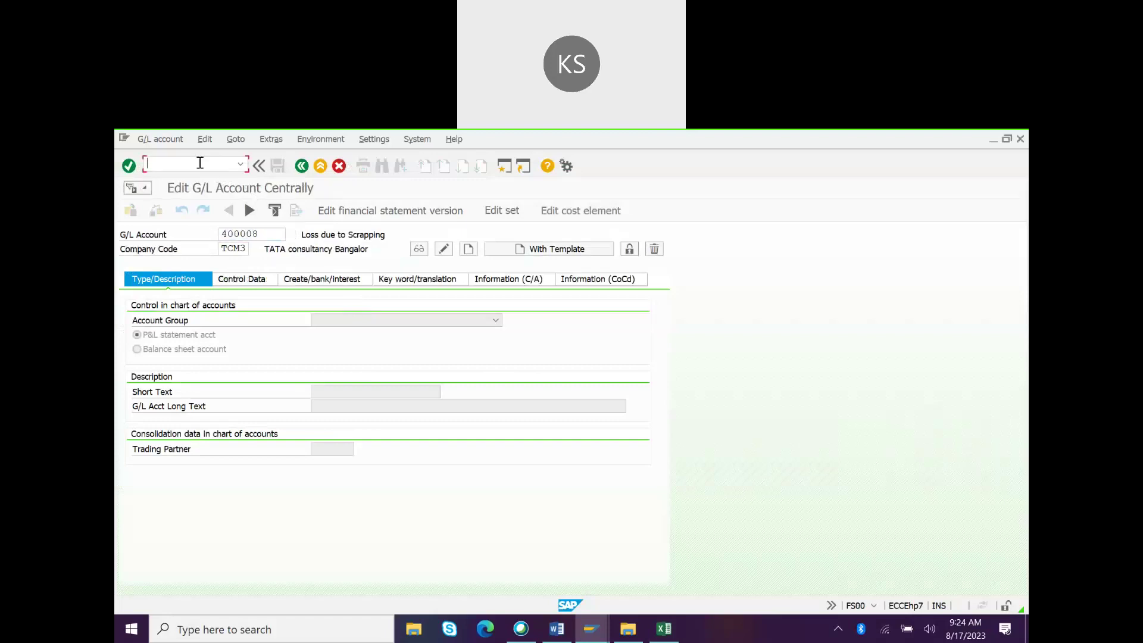
text(/nfs00)
key(Return)
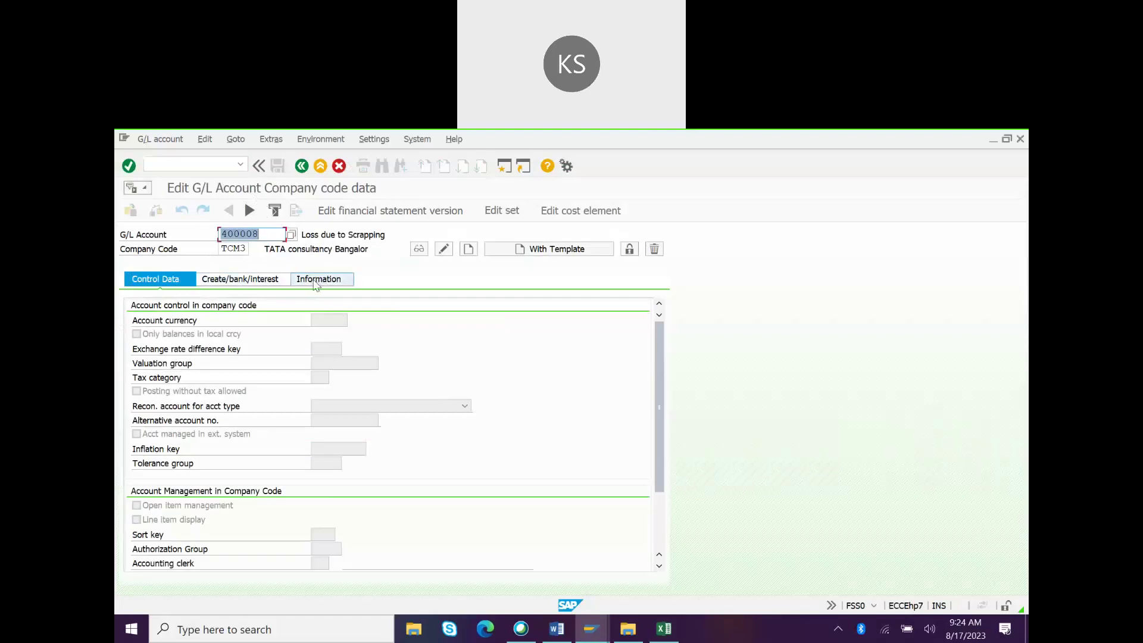
- Review the Excel notes on the FSP0, FSS0 and FS00 transaction codes for creating a GL master at each level and centrally
key(alt+Tab)
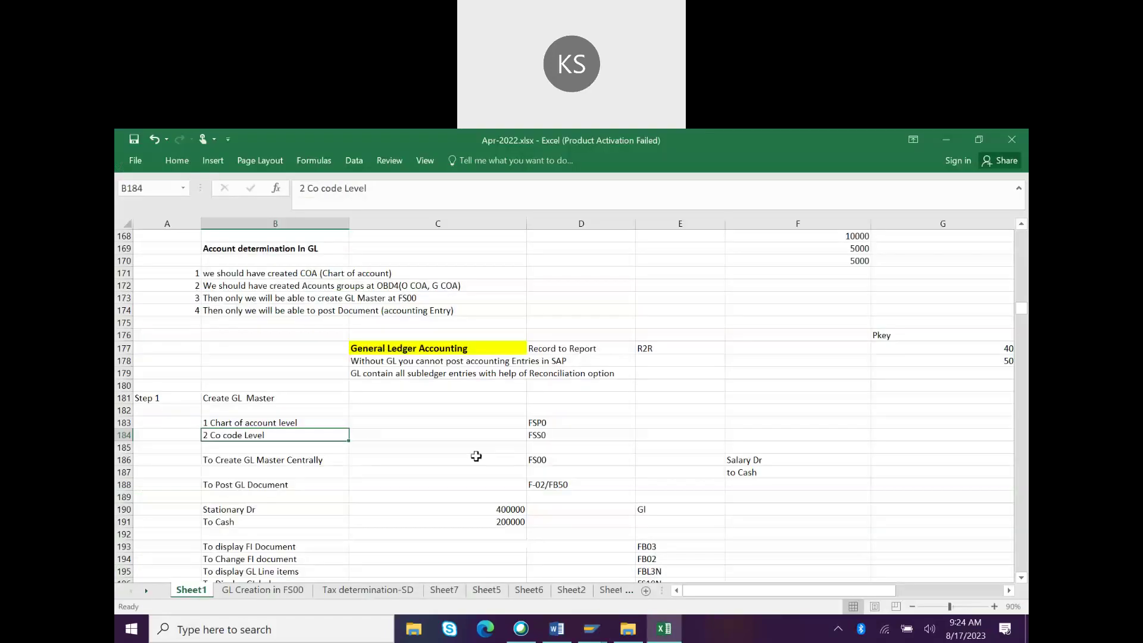
click(535, 421)
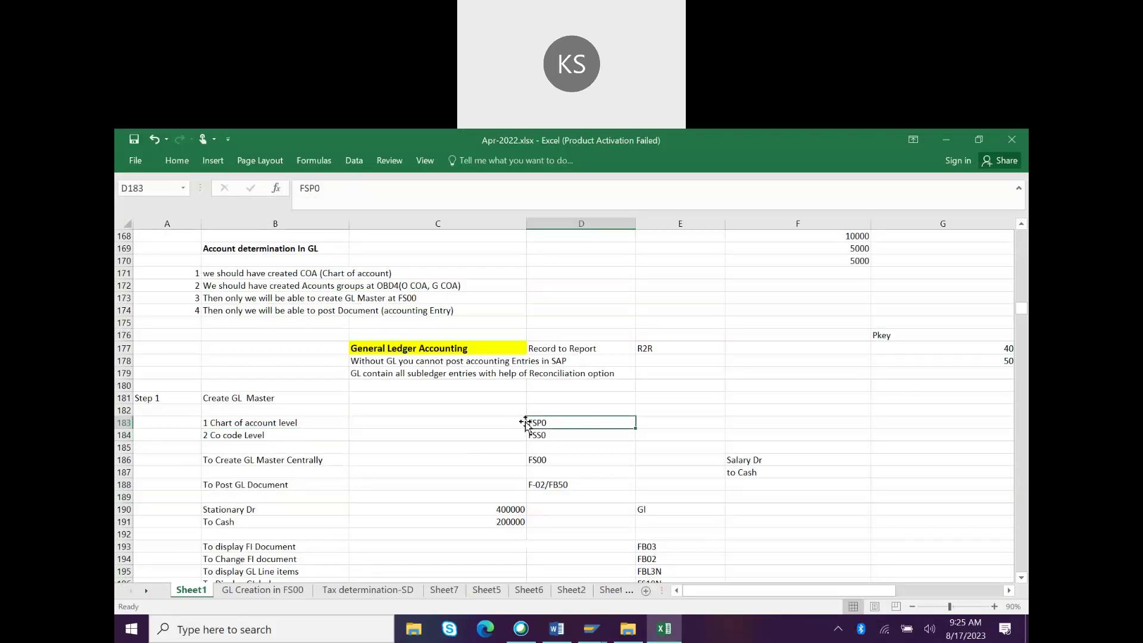
click(311, 435)
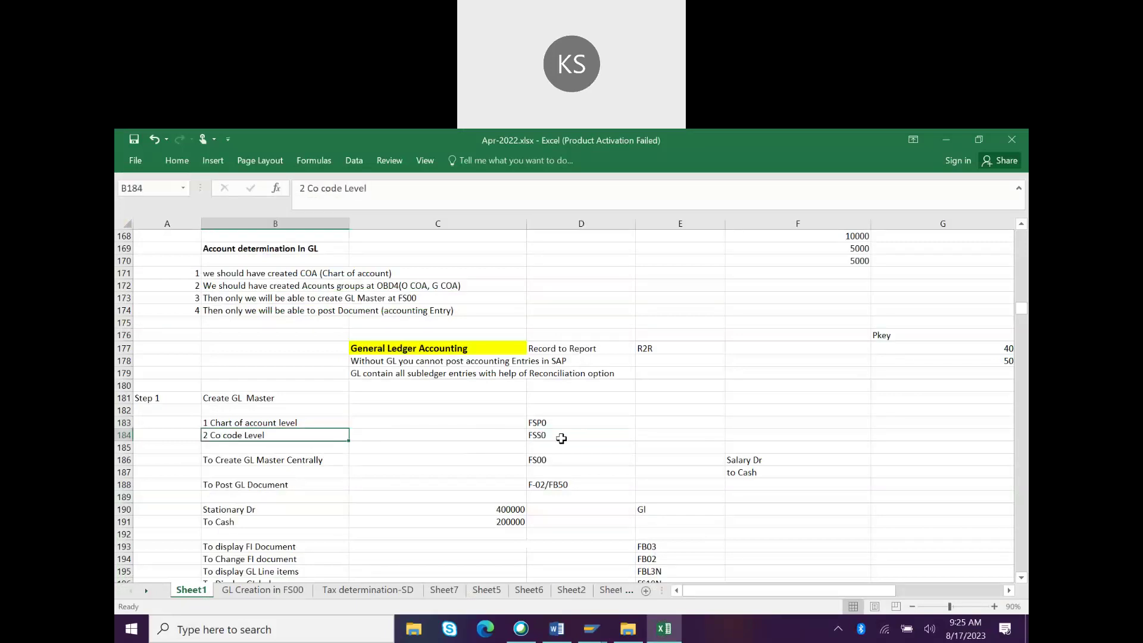
click(213, 460)
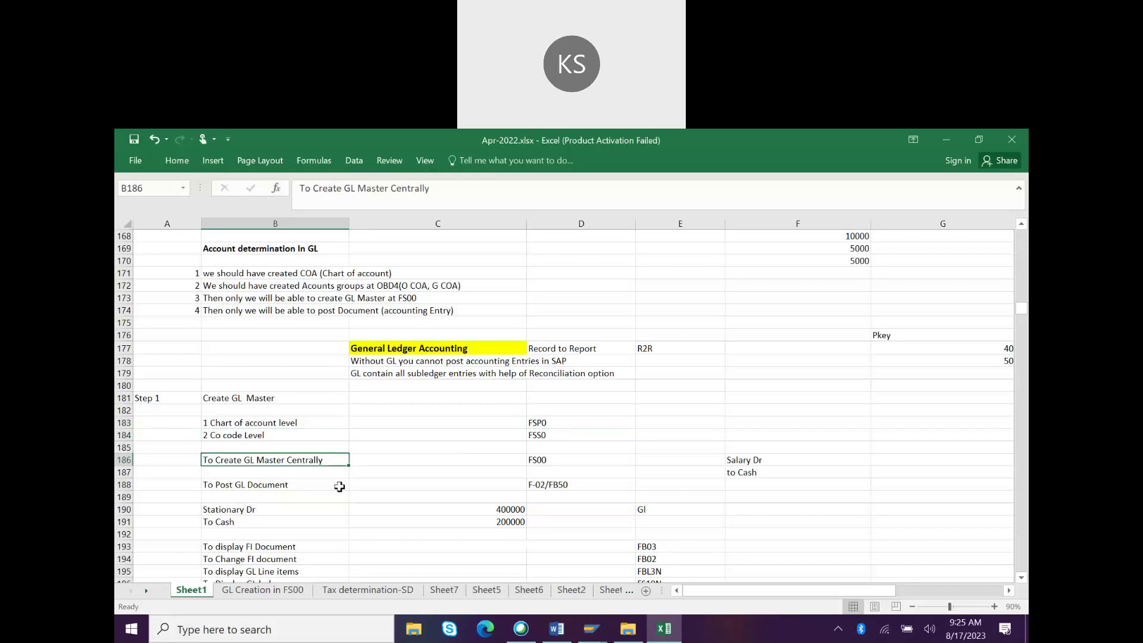
click(555, 457)
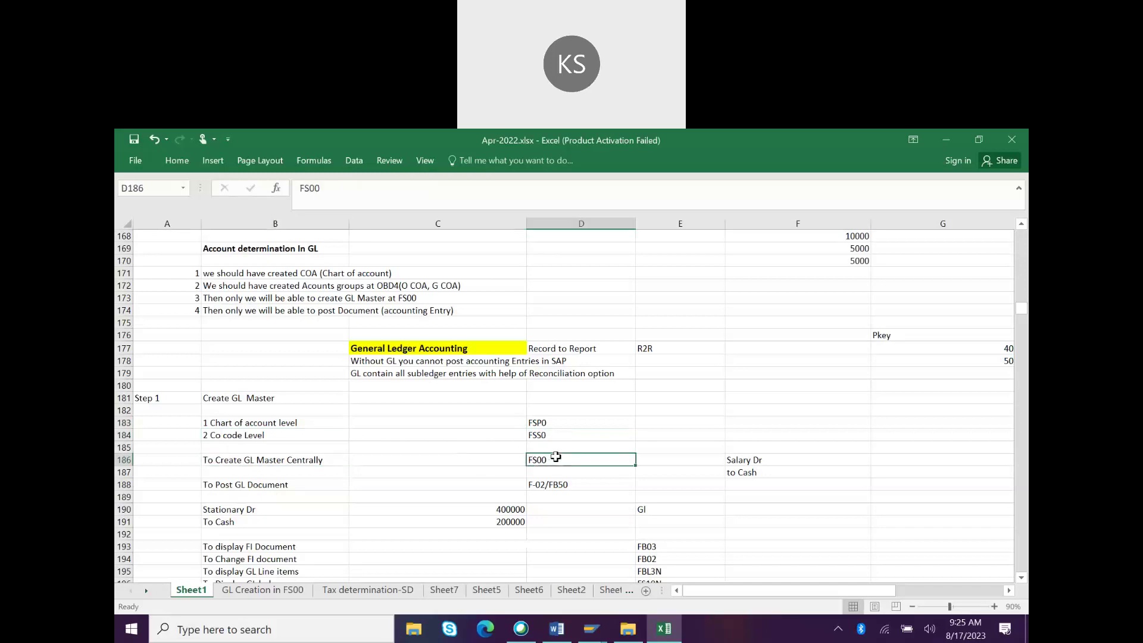
click(280, 459)
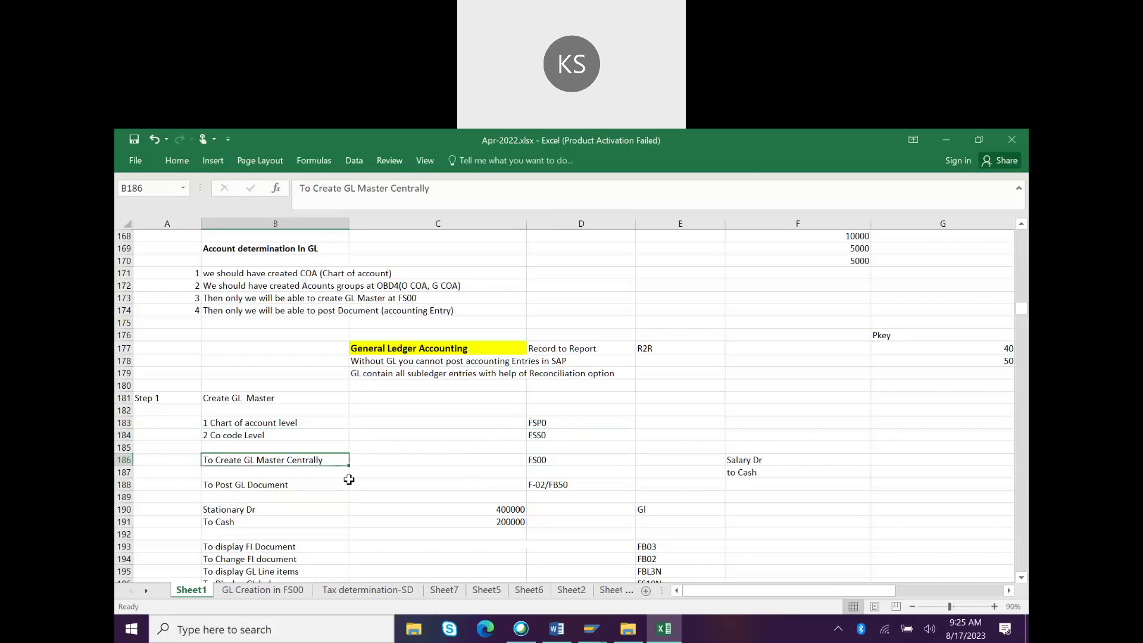
mouse_move(269, 425)
mouse_down()
mouse_move(269, 435)
mouse_move(269, 422)
mouse_up()
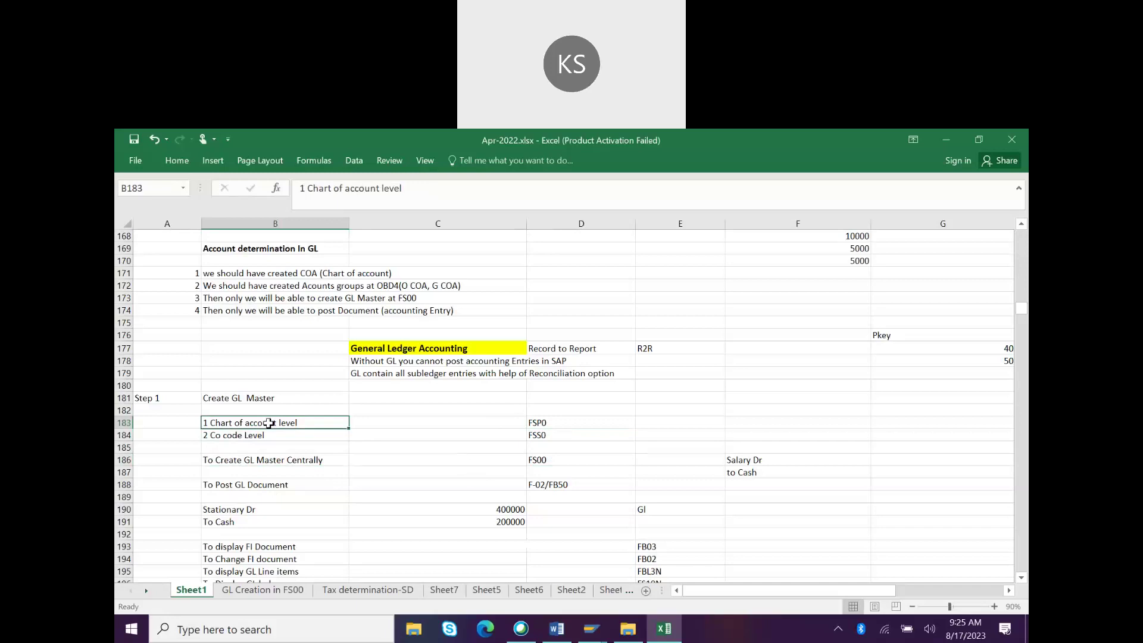
click(266, 430)
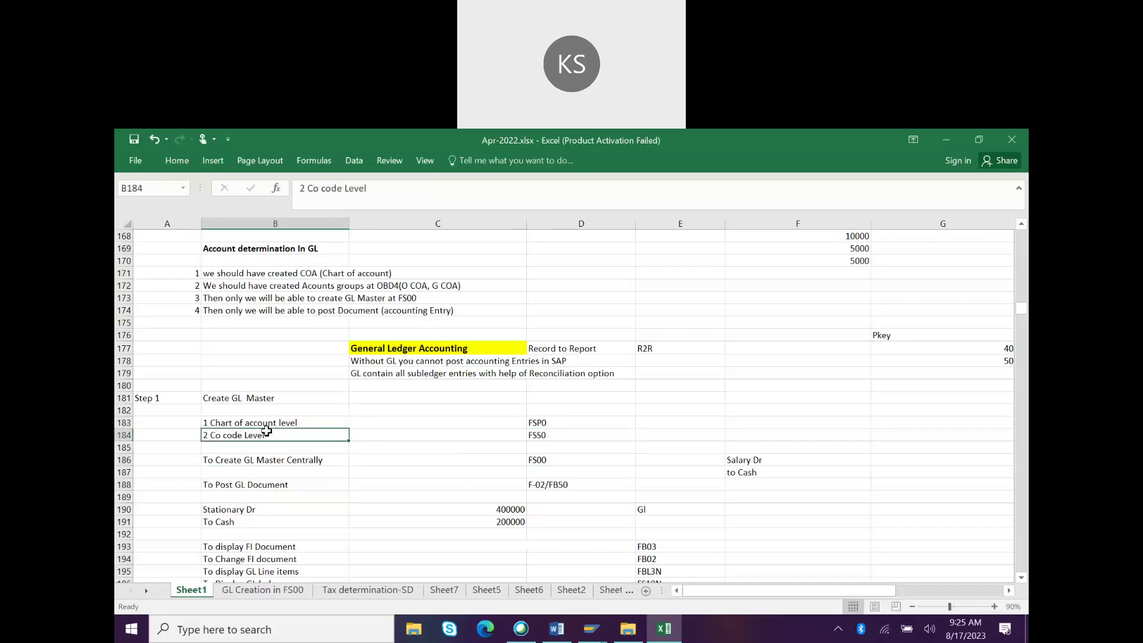
key(alt+Tab)
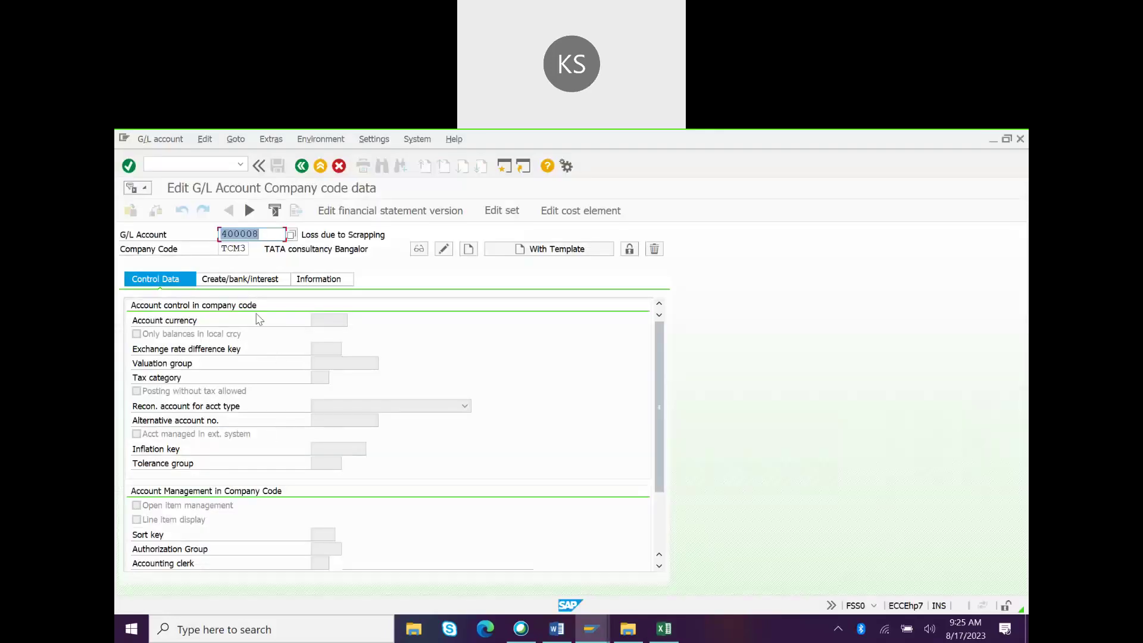
key(alt+Tab)
click(288, 423)
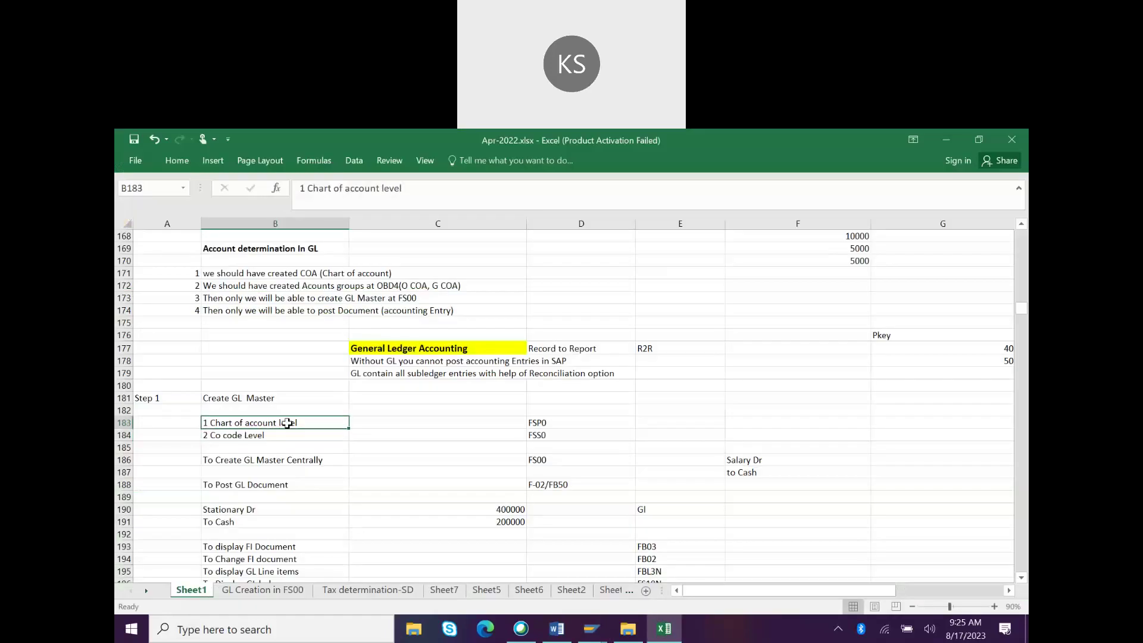
- Switch to SAP, open transaction FS00 for central G/L account editing, and return to the Excel notes
key(alt+Tab)
click(178, 163)
text(/)
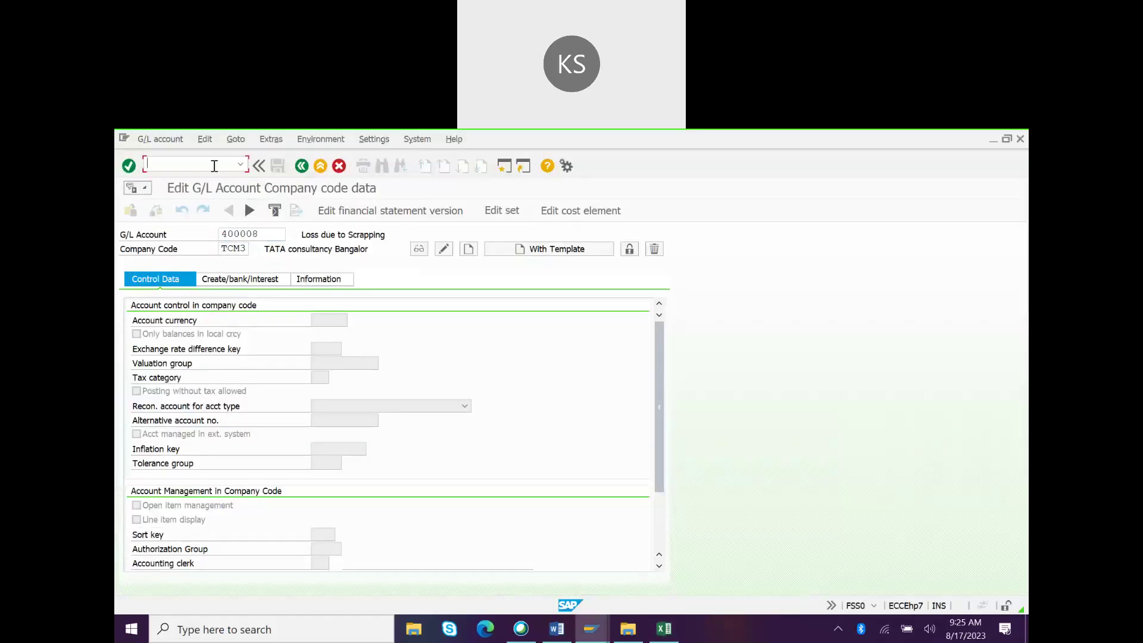
text(nfs00)
key(Return)
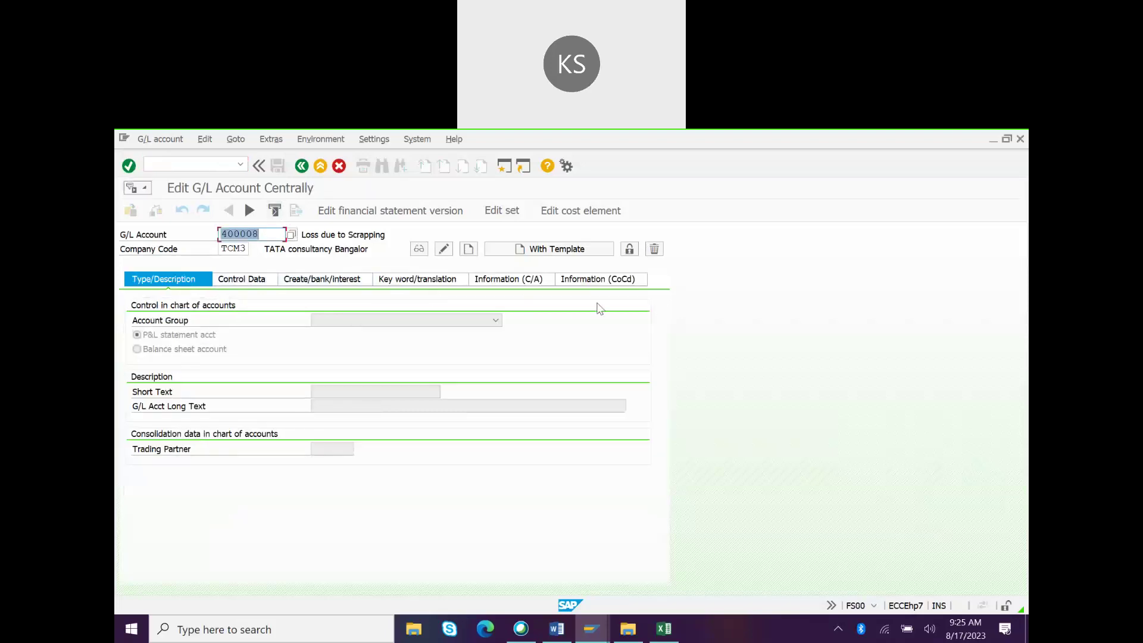
key(BackSpace)
click(664, 628)
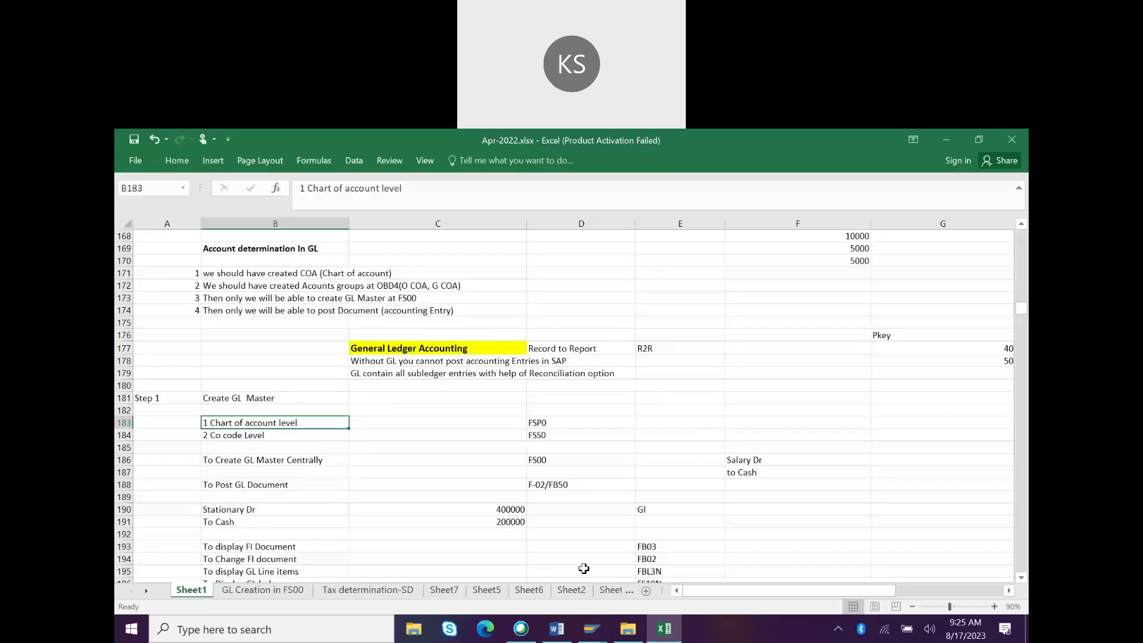
- On Sheet5, enter "Unit testing" in cell J8 and "Dev" in cell J7 above the rent entry
click(529, 590)
click(488, 592)
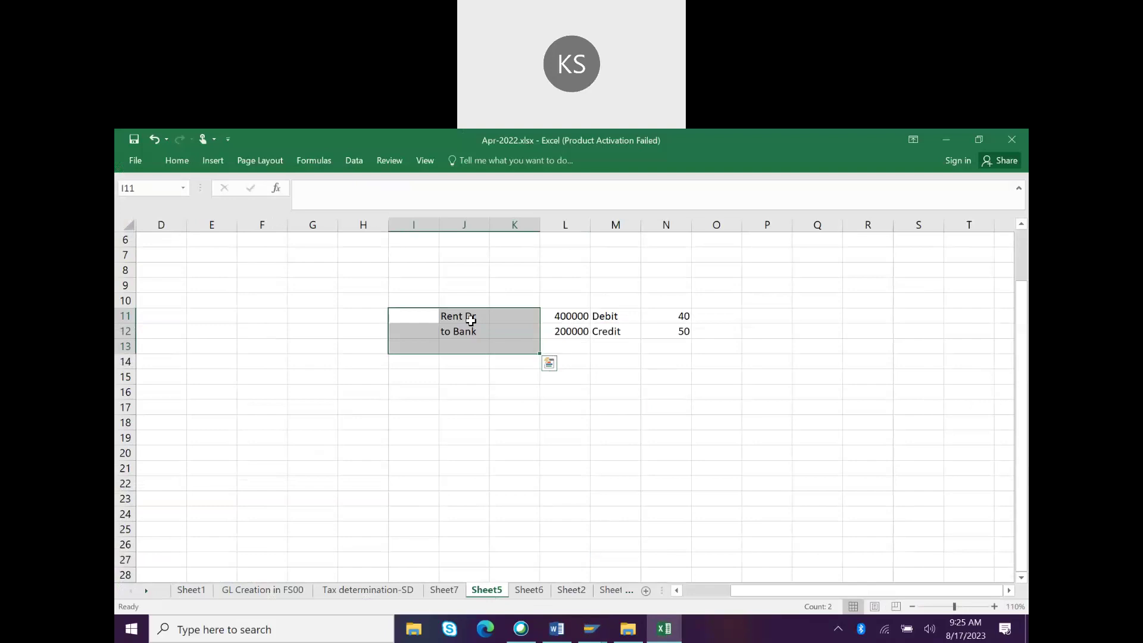
click(469, 269)
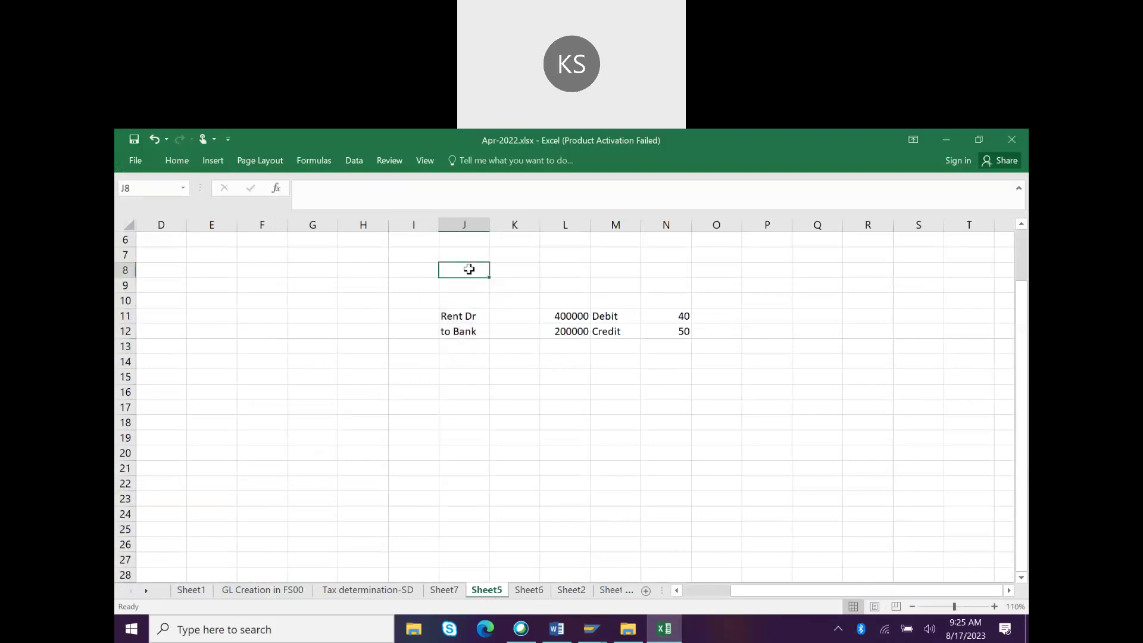
text(Unit Costing)
key(Return)
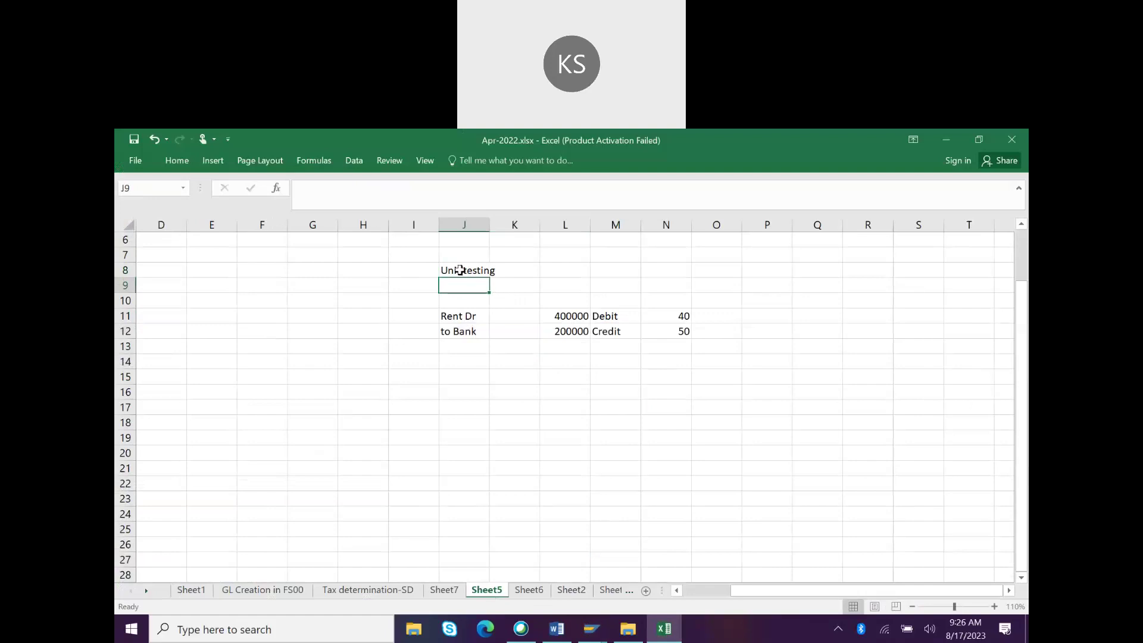
click(460, 252)
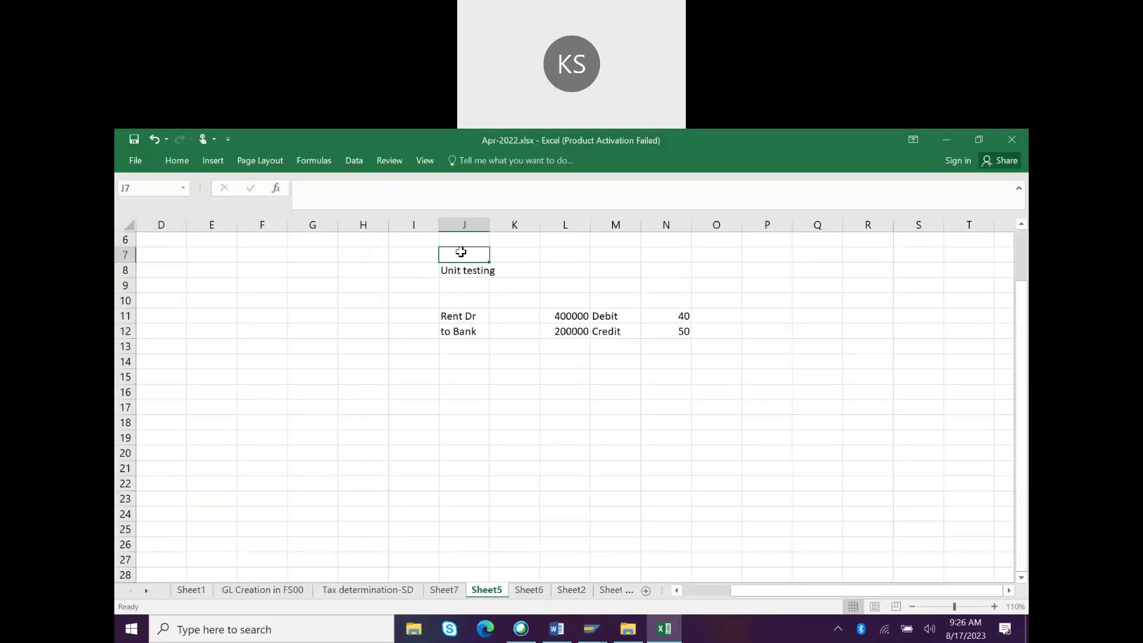
text(Dev)
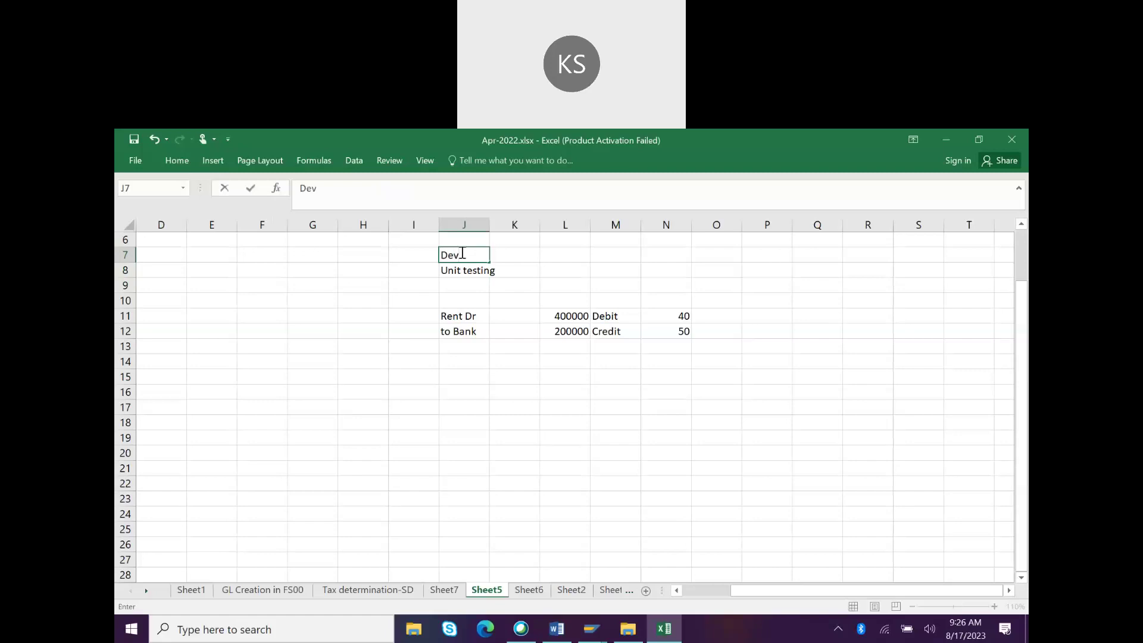
key(Return)
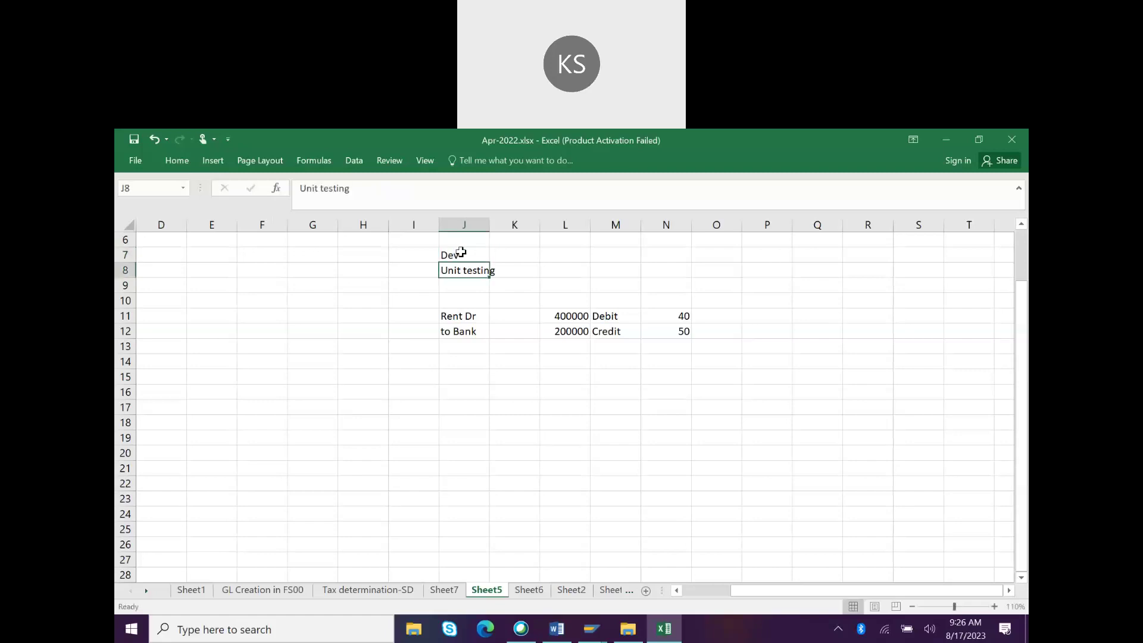
- Return to Sheet1, switch to SAP's central G/L account editing and set the company code to TCM4
click(191, 590)
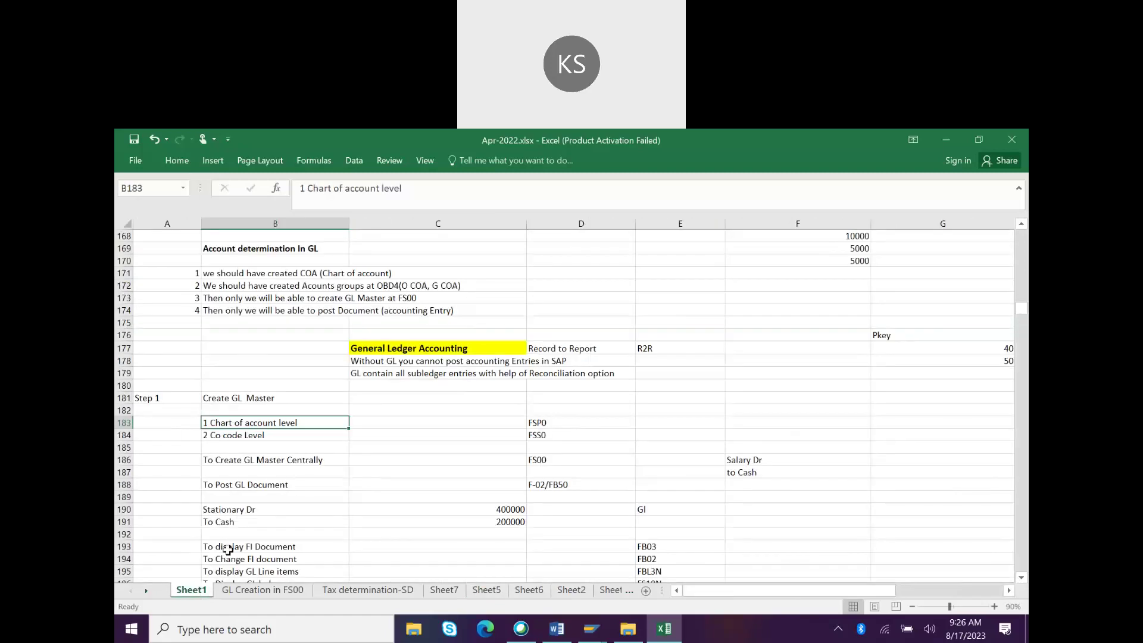
click(591, 631)
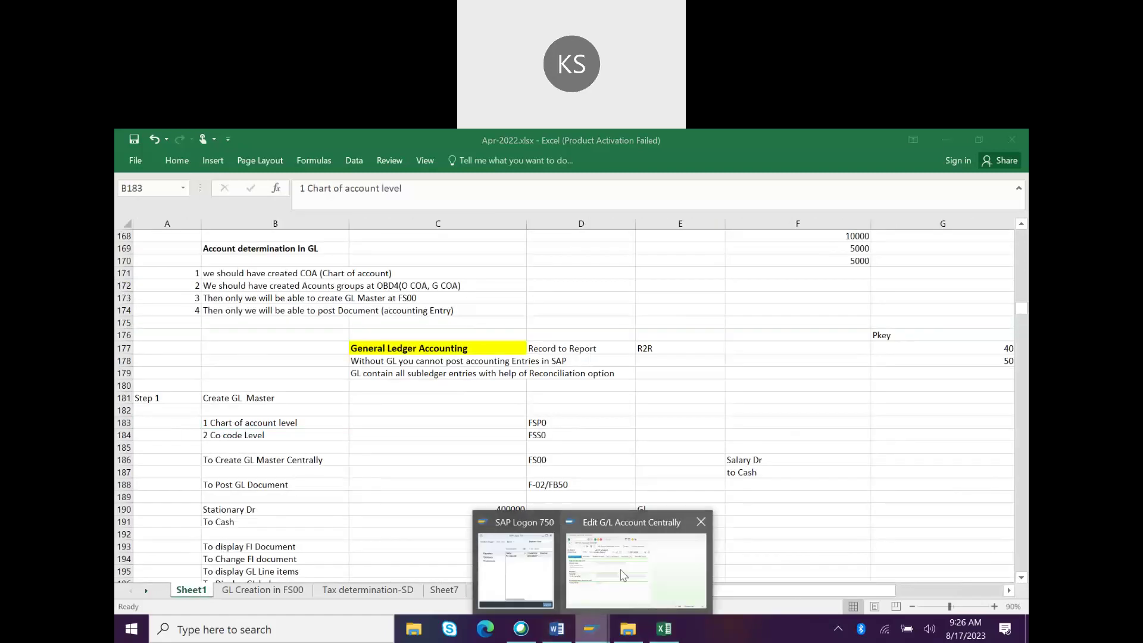
click(623, 575)
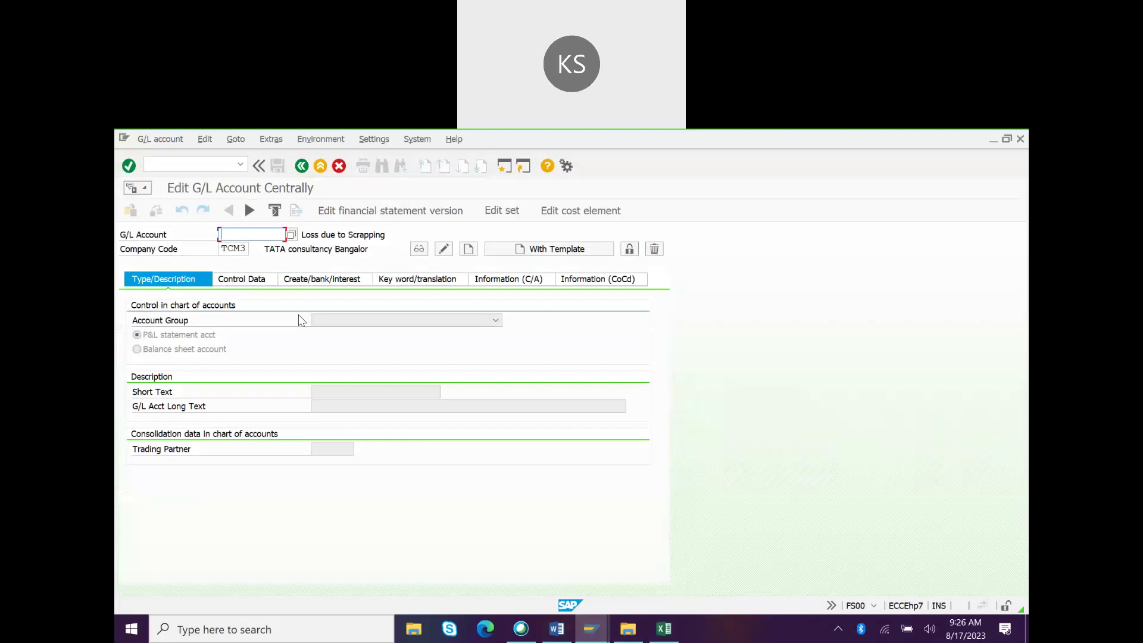
click(247, 248)
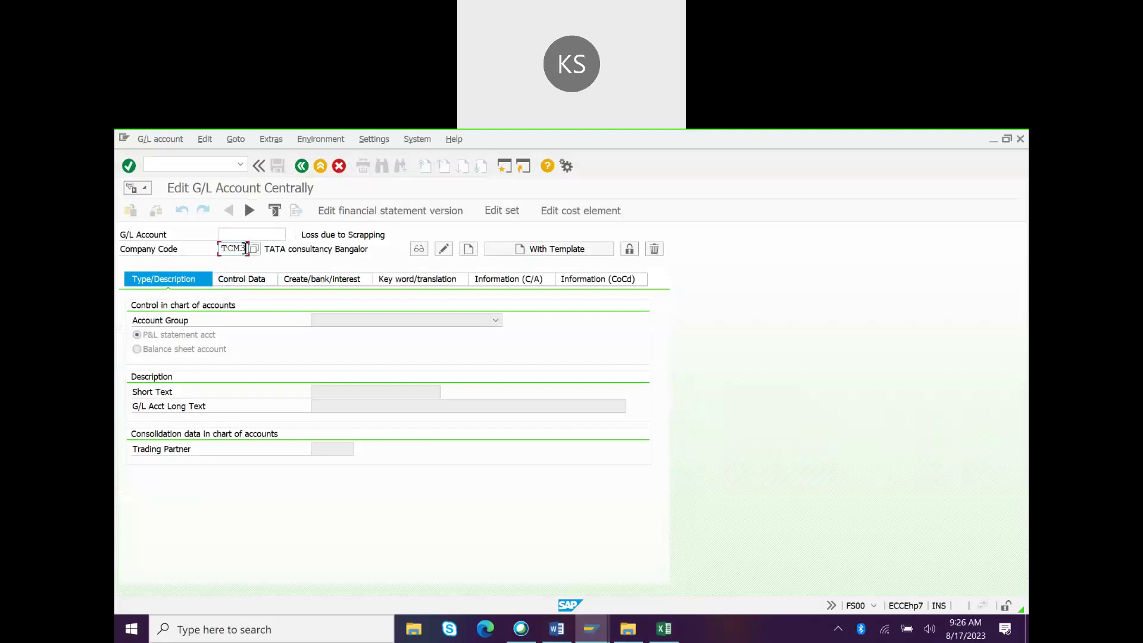
key(BackSpace)
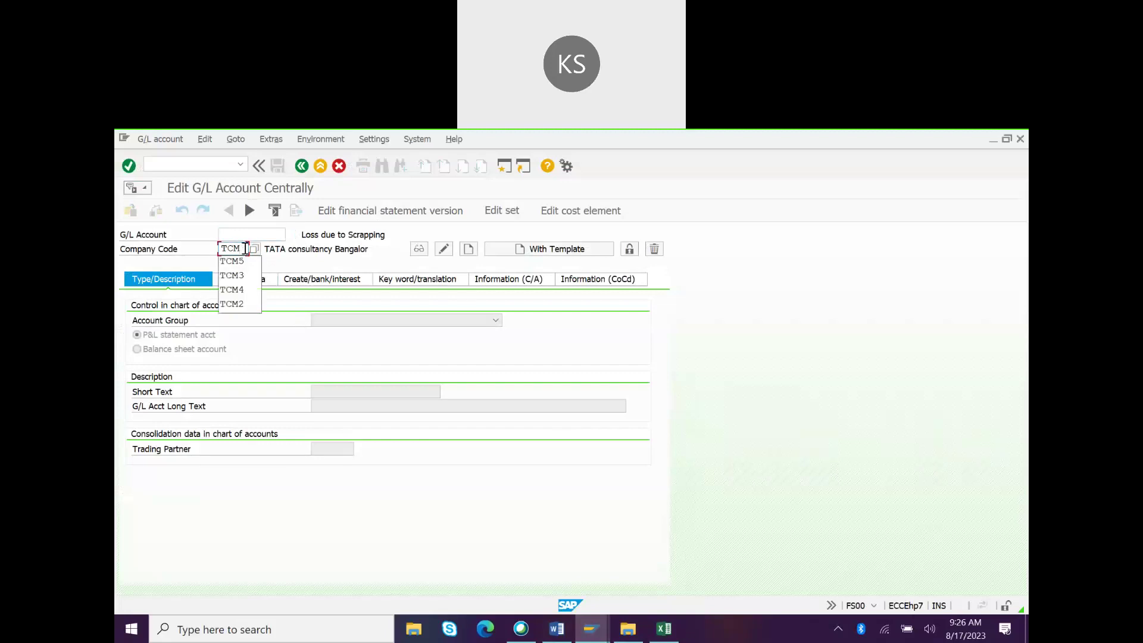
text(4)
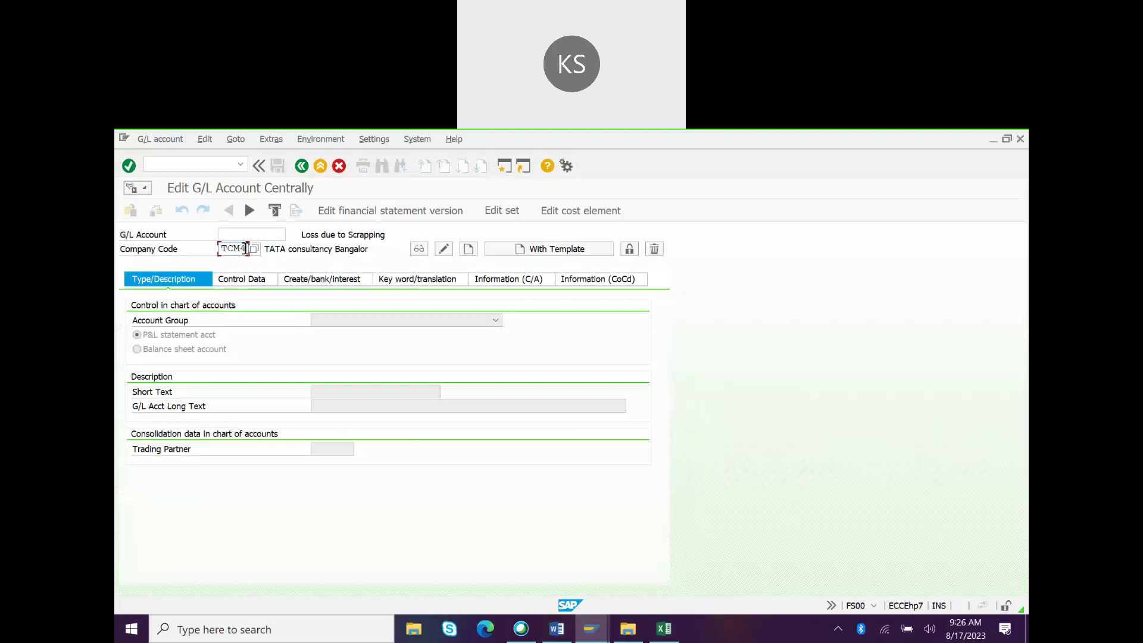
click(275, 235)
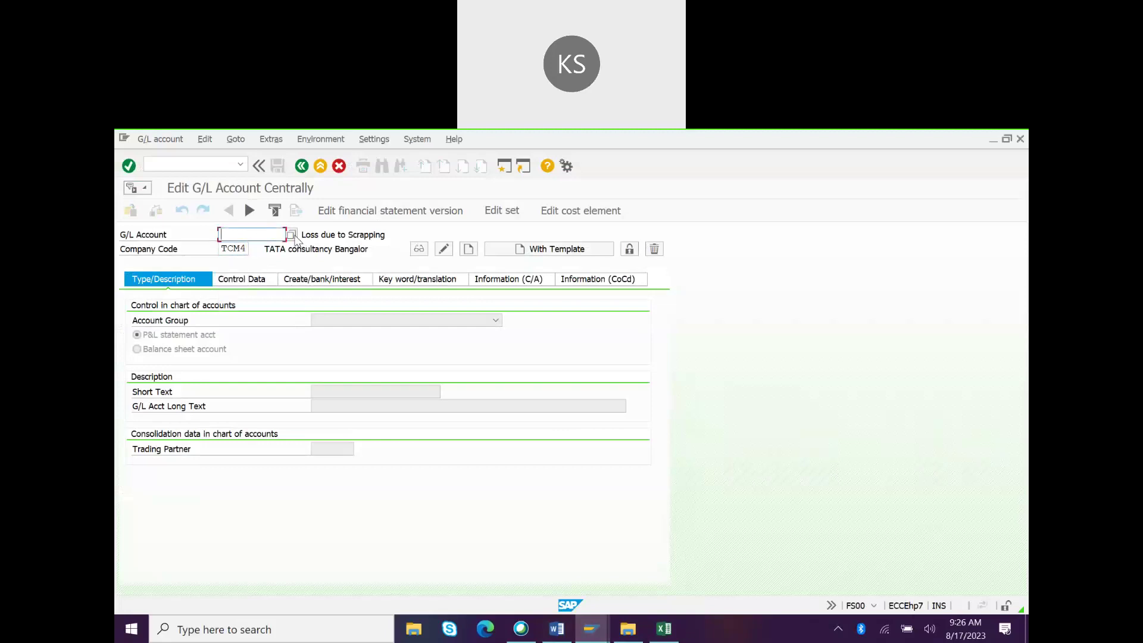
click(291, 235)
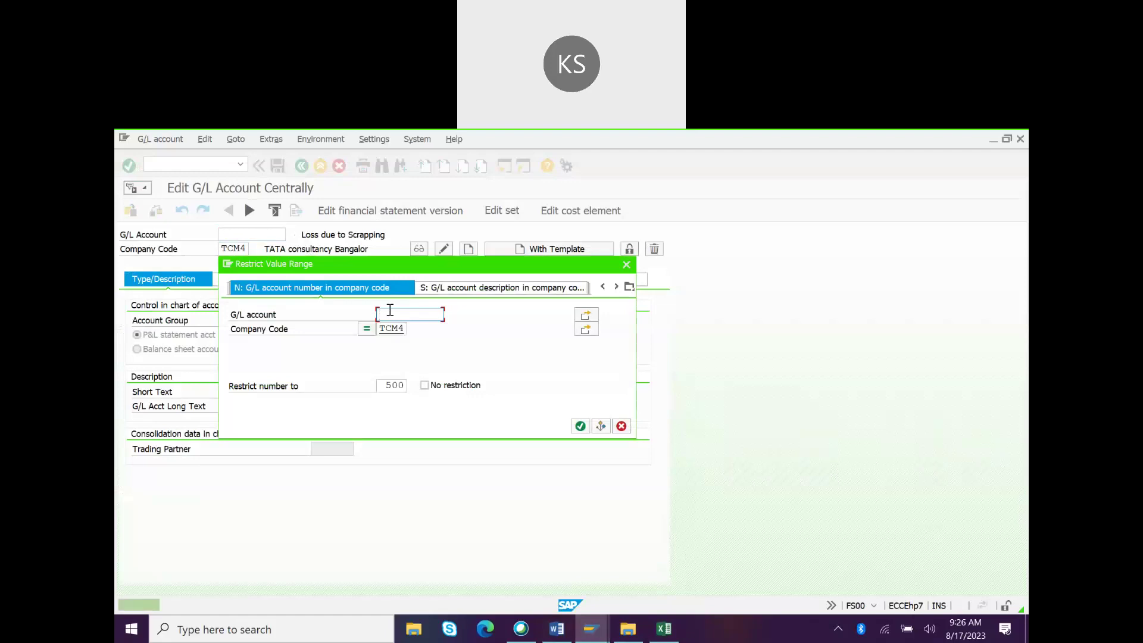
click(626, 264)
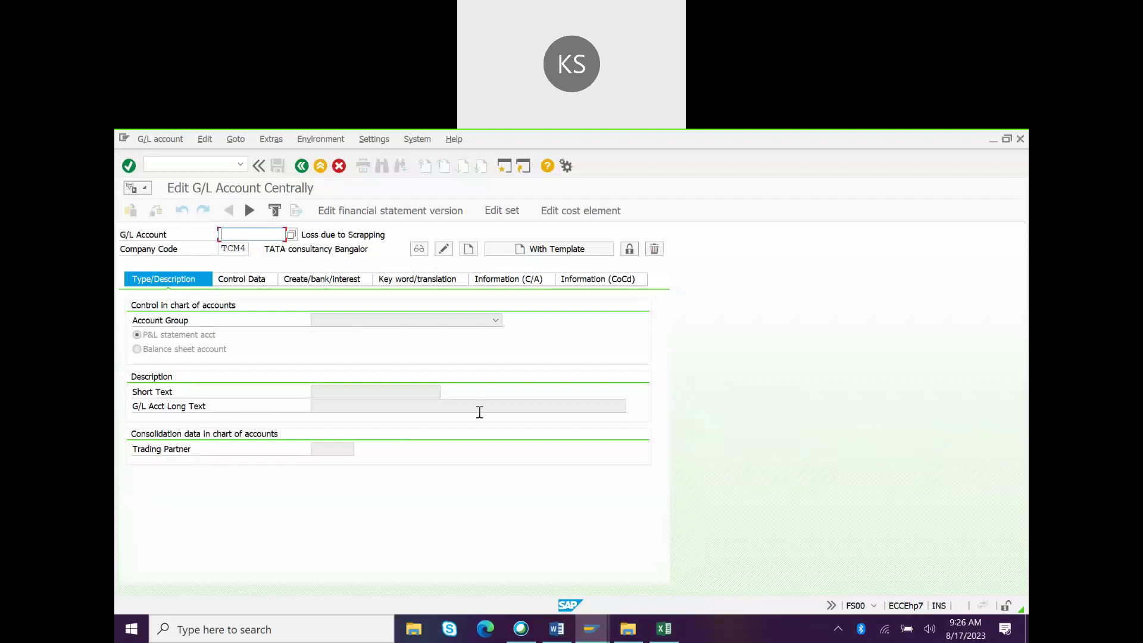
- Switch to Excel to view the Dev and Unit testing notes on Sheet5, and return to SAP's G/L account editing
click(667, 628)
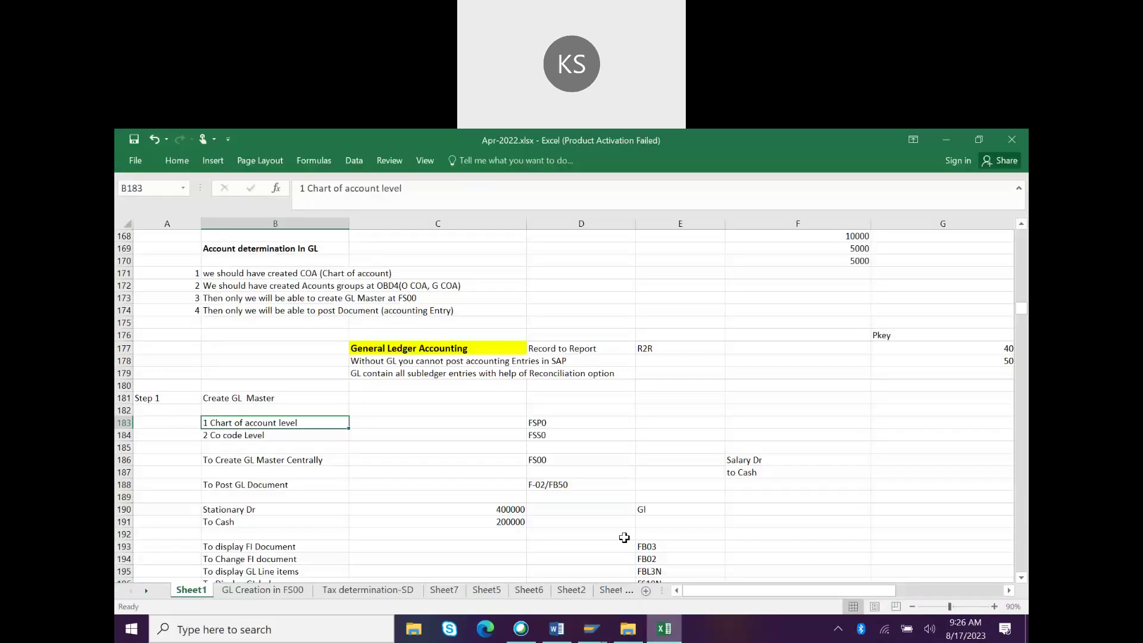
click(488, 590)
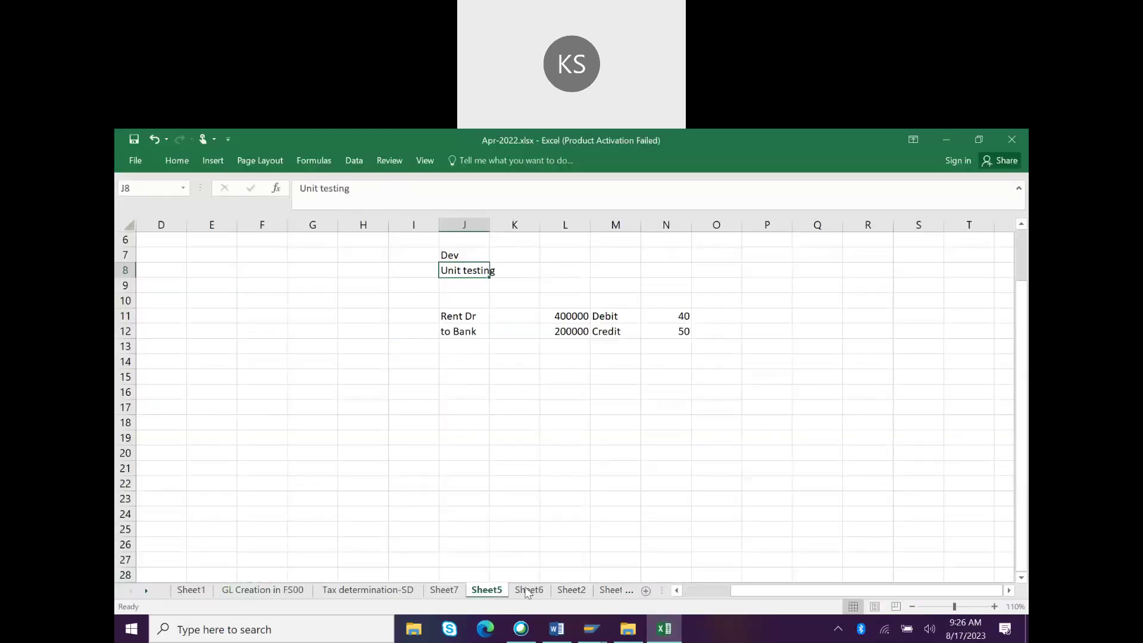
click(592, 637)
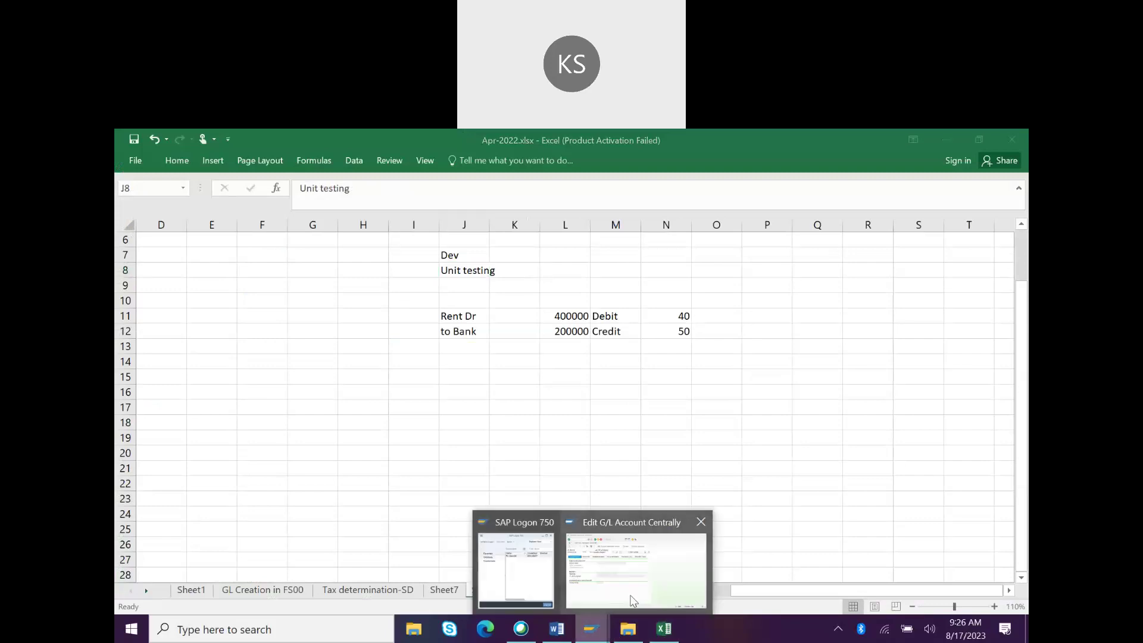
click(634, 601)
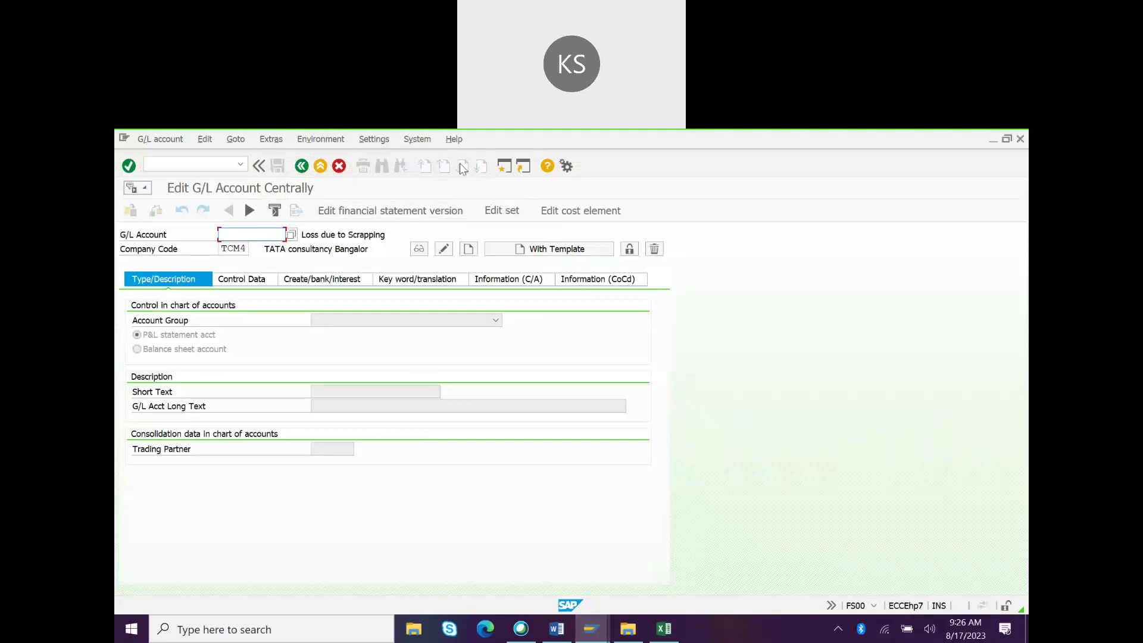
- Open a new SAP session, run transaction OBD4 and position the G/L account groups list at chart of accounts TCM4
click(503, 167)
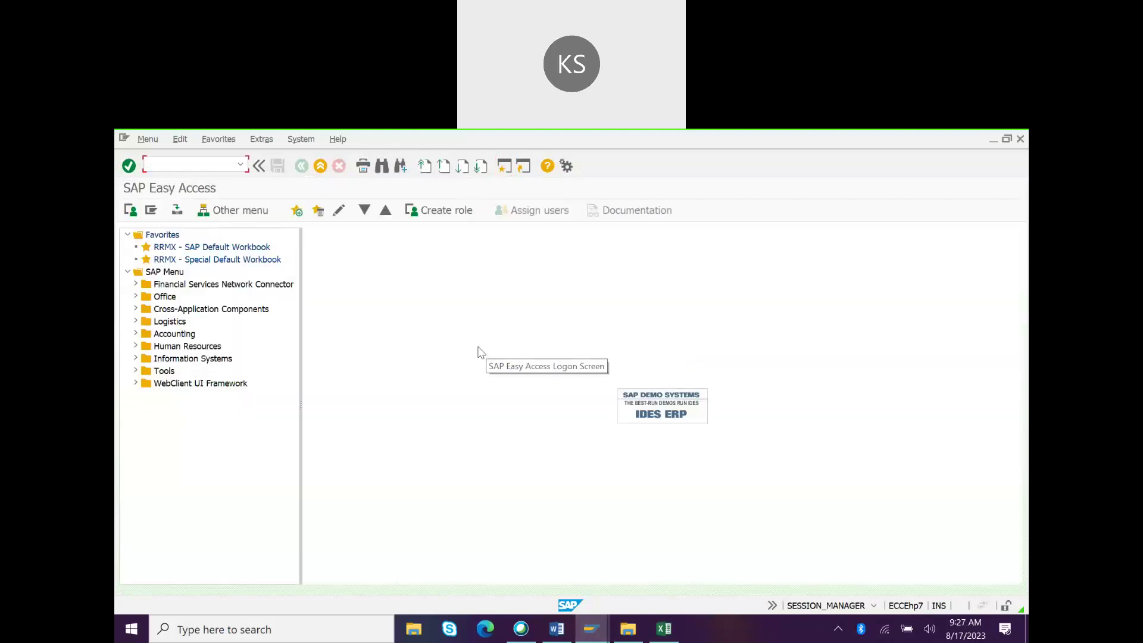
text(obd4)
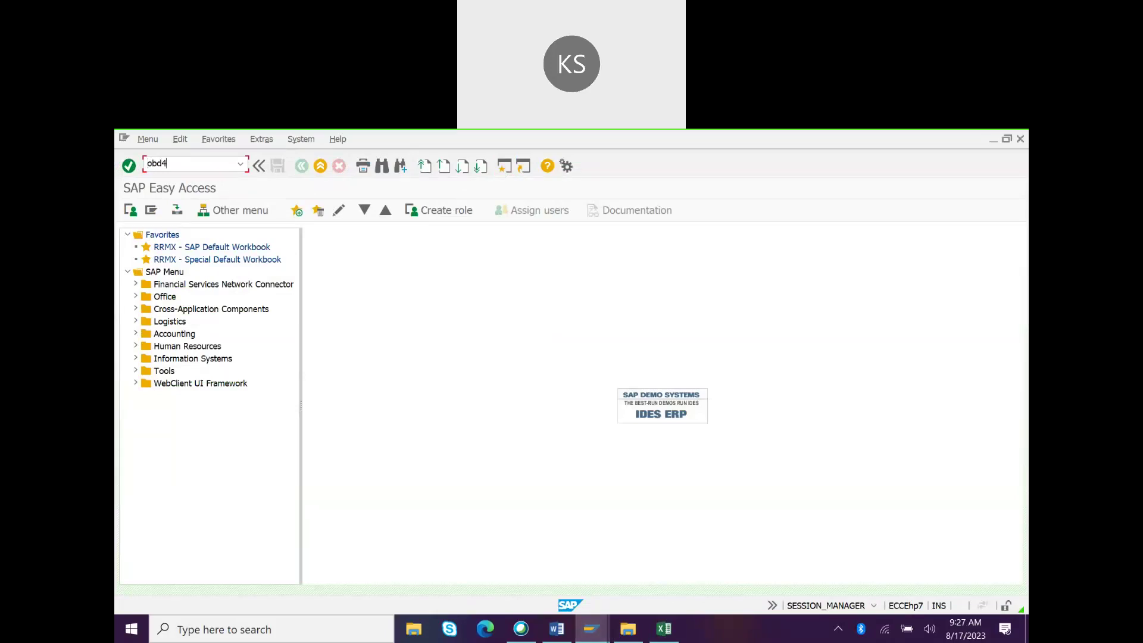
key(Return)
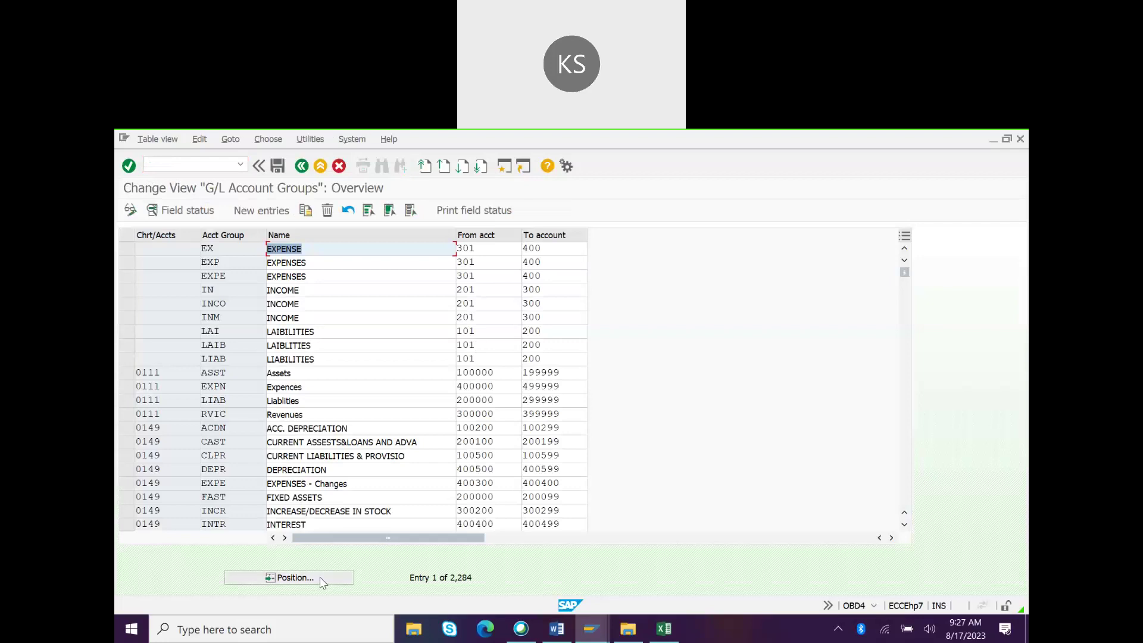
click(320, 576)
text(TCM4)
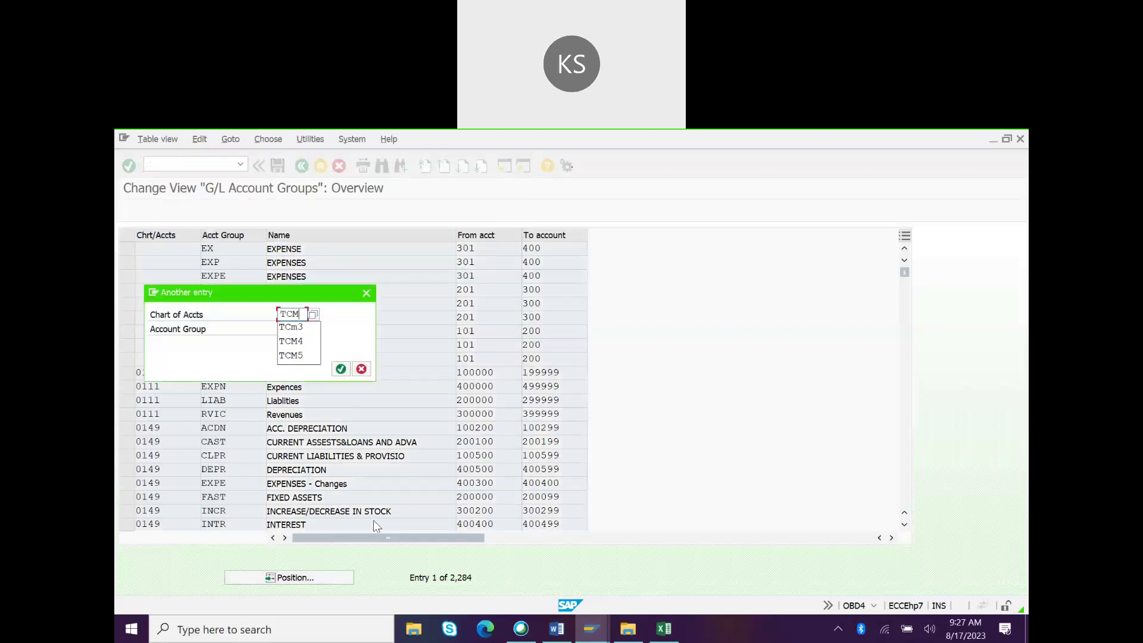
key(Return)
key(Return)
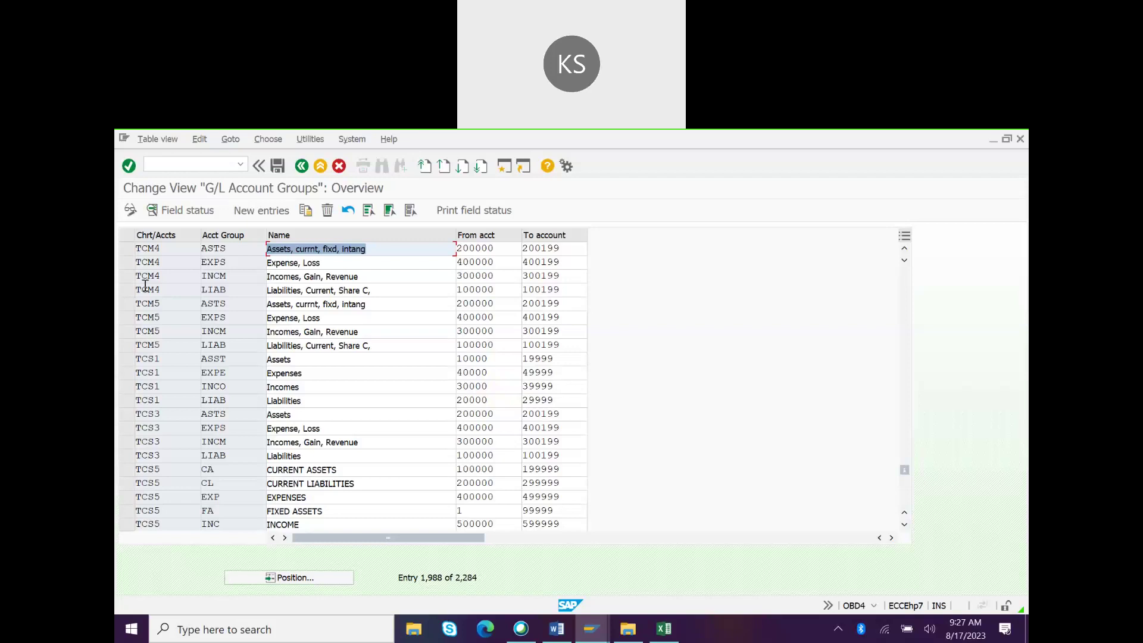
- Examine the account number range of the Expense, Loss group in chart of accounts TCM4
click(123, 262)
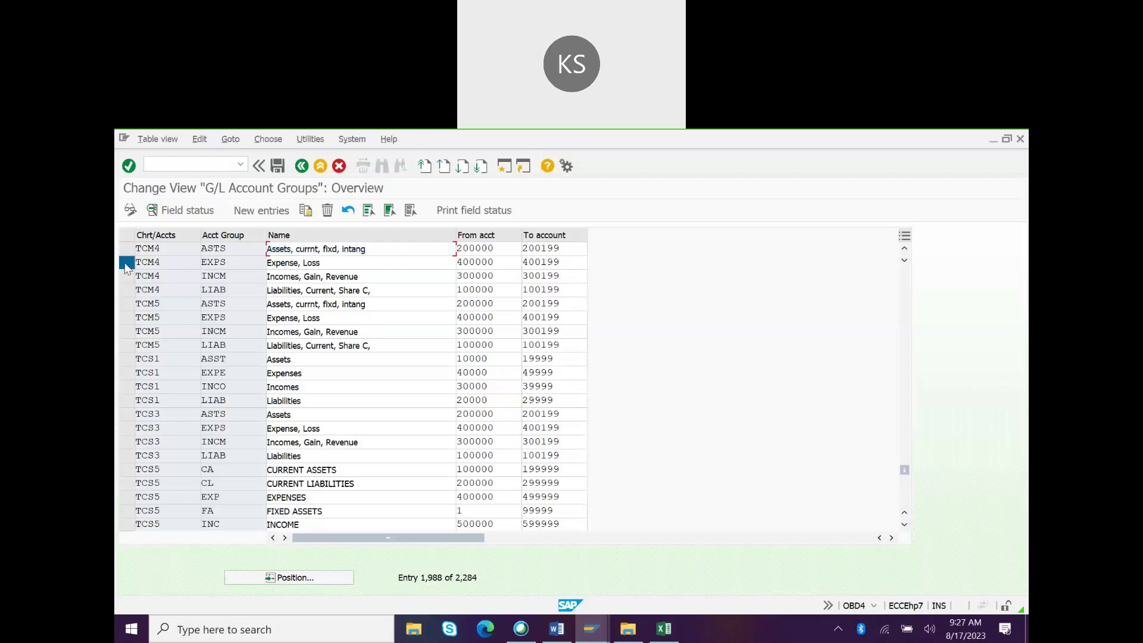
click(251, 263)
click(514, 265)
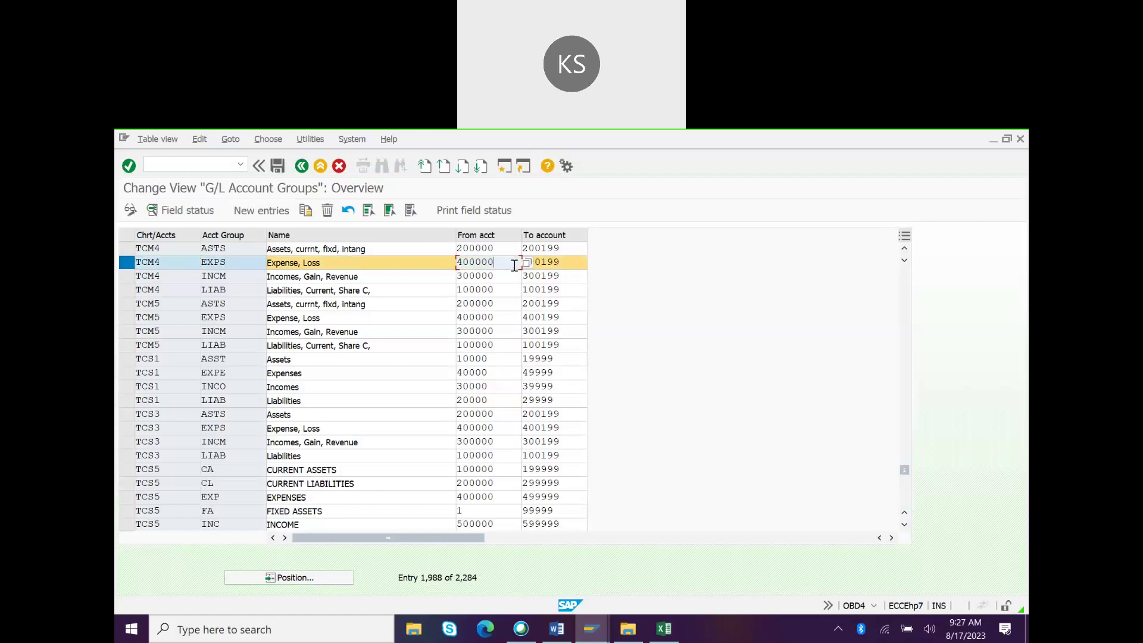
click(575, 266)
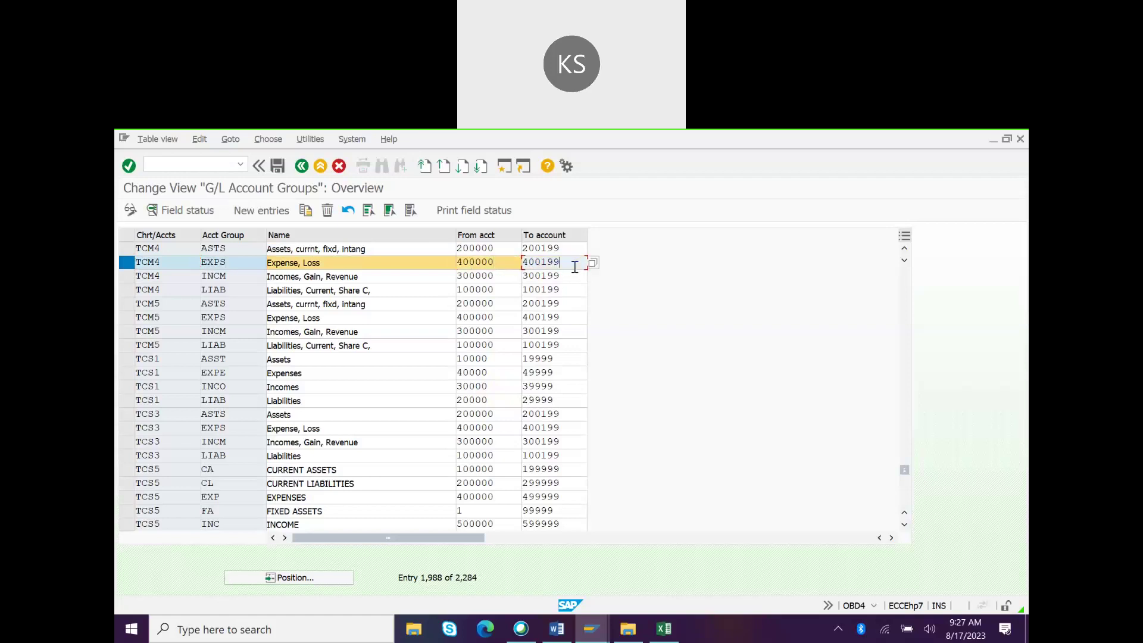
- Switch back to the central G/L account editing session and enter 400000 as the G/L account
key(alt+Tab)
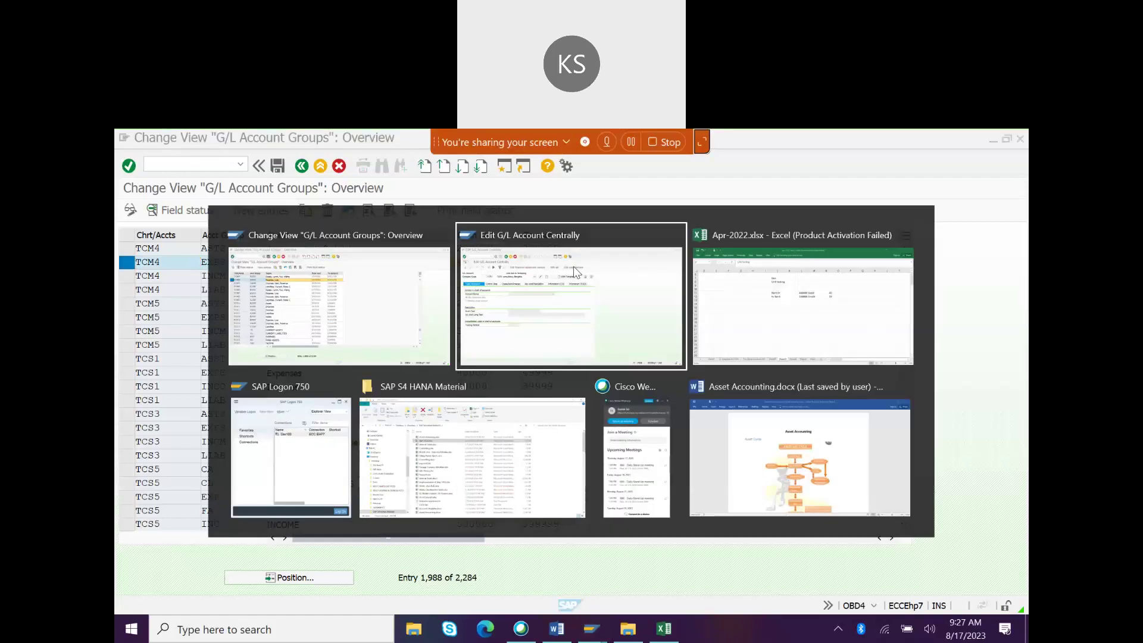
click(576, 272)
click(292, 235)
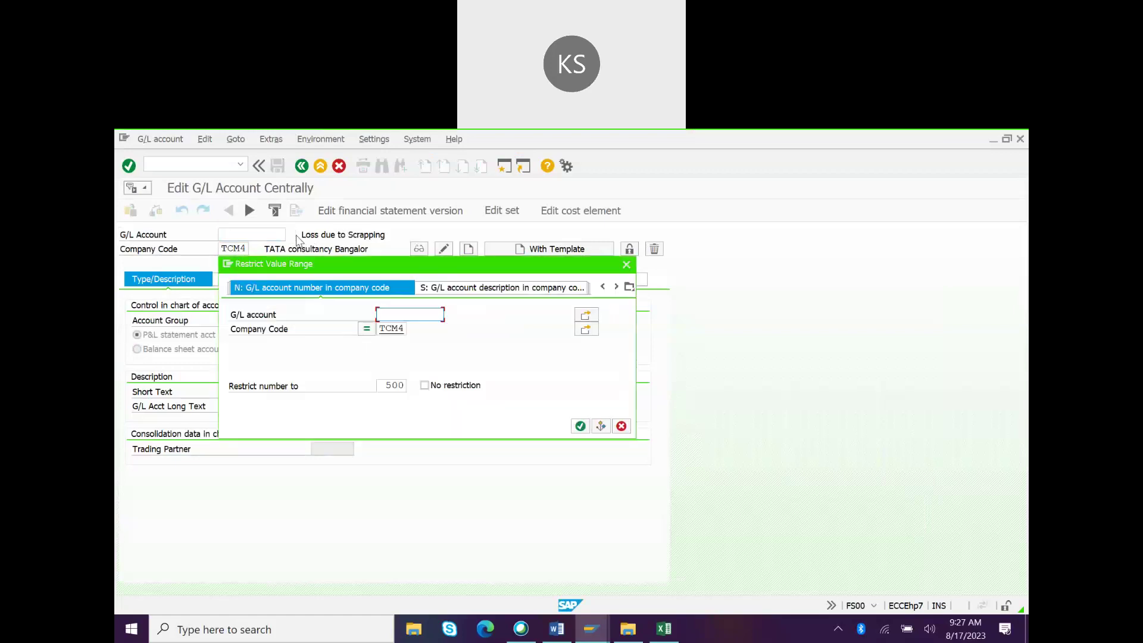
click(622, 427)
text(4)
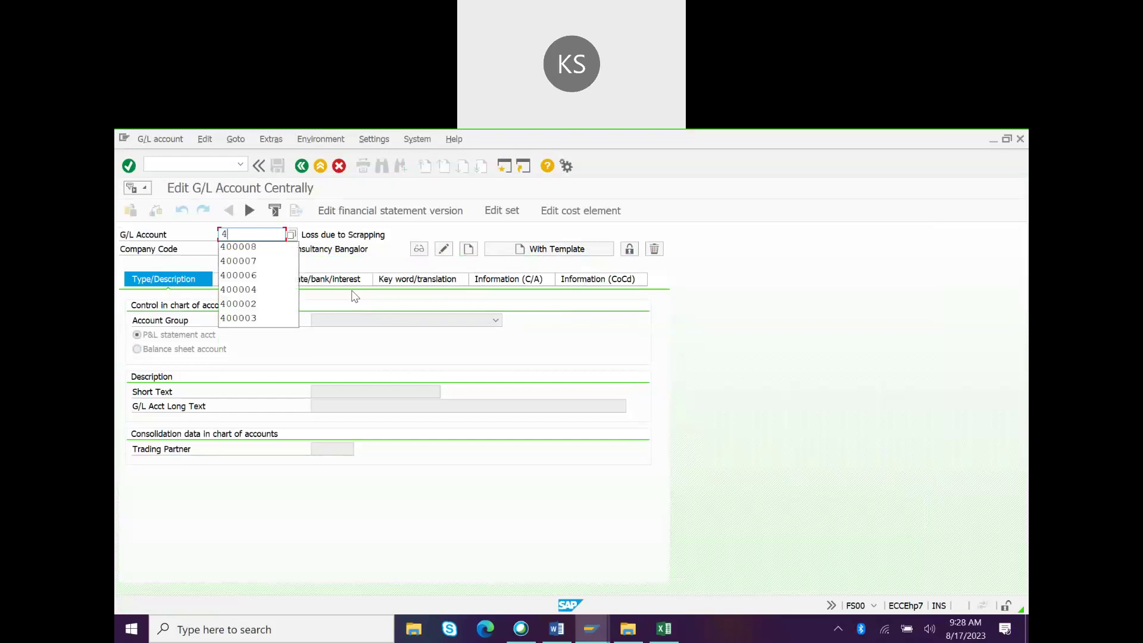
text(00000)
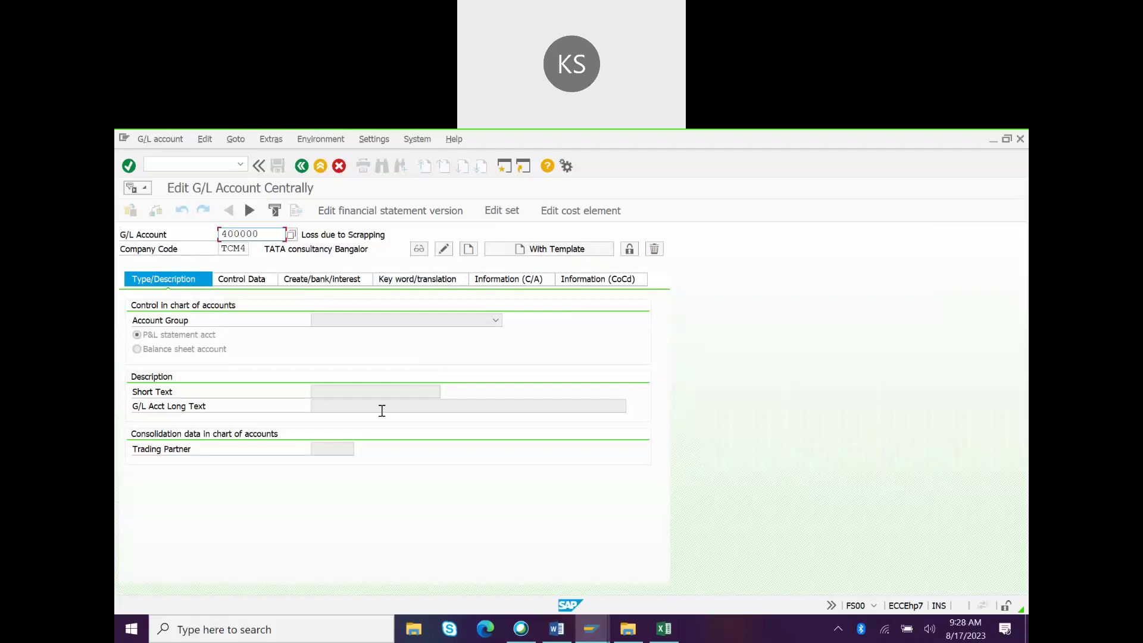
click(549, 250)
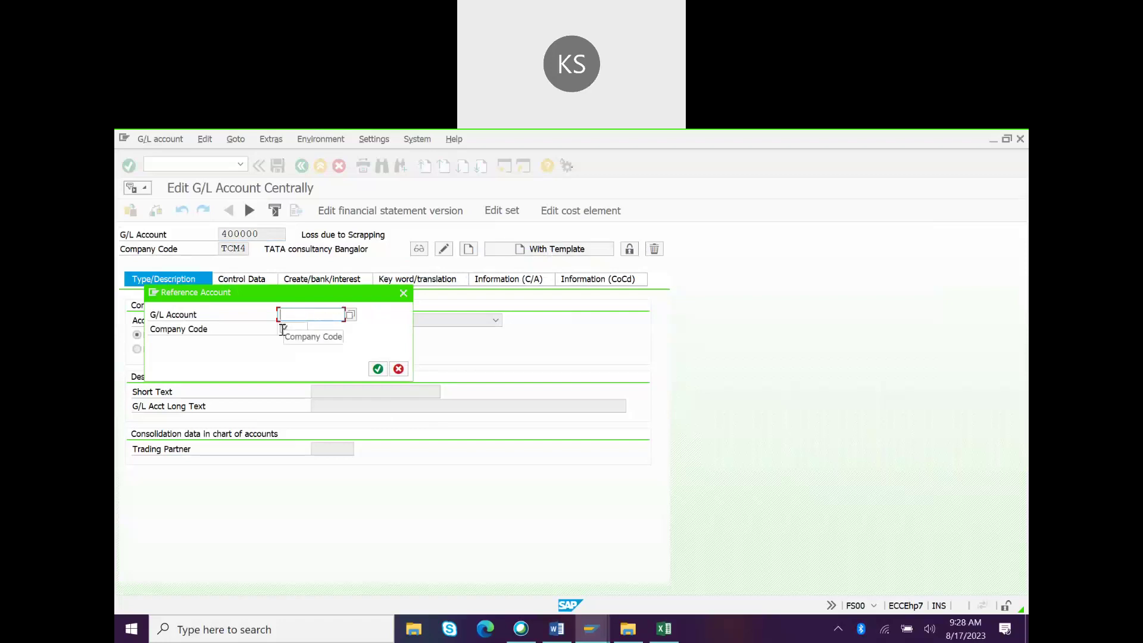
click(282, 329)
click(398, 369)
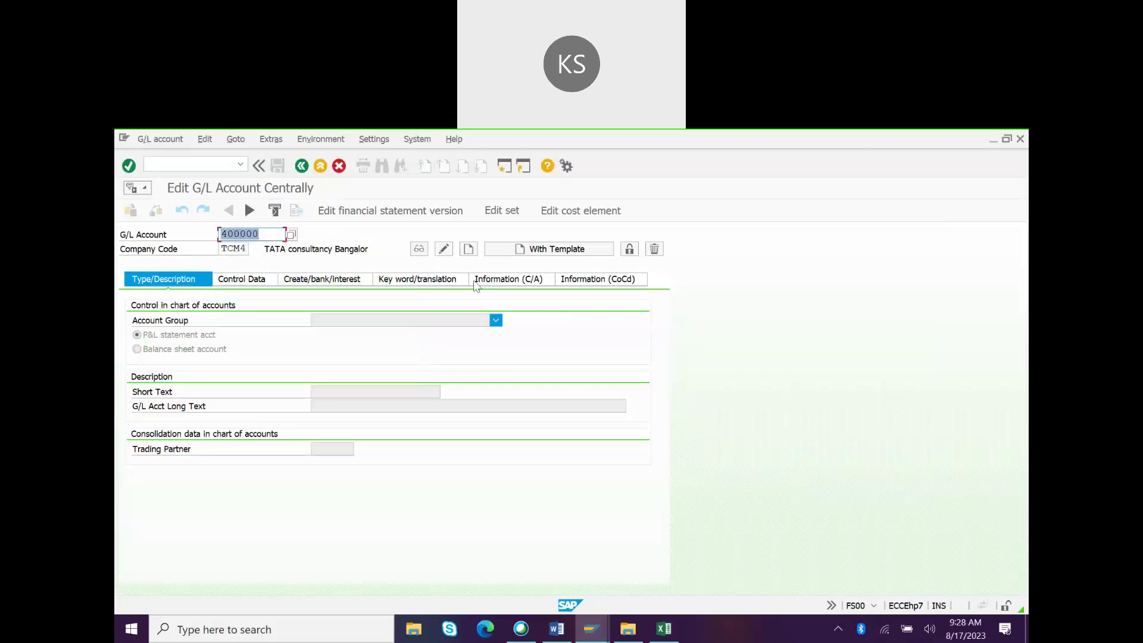
- Start creating G/L account 400000 in company code TCM4 and assign it to the Expense, Loss account group
click(470, 250)
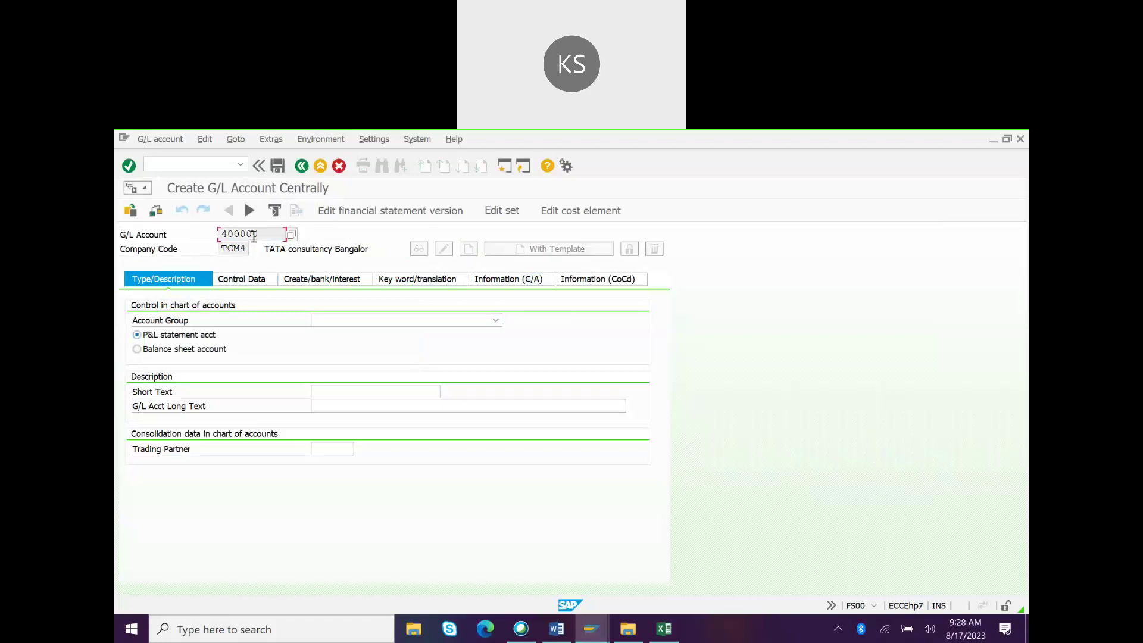
click(431, 324)
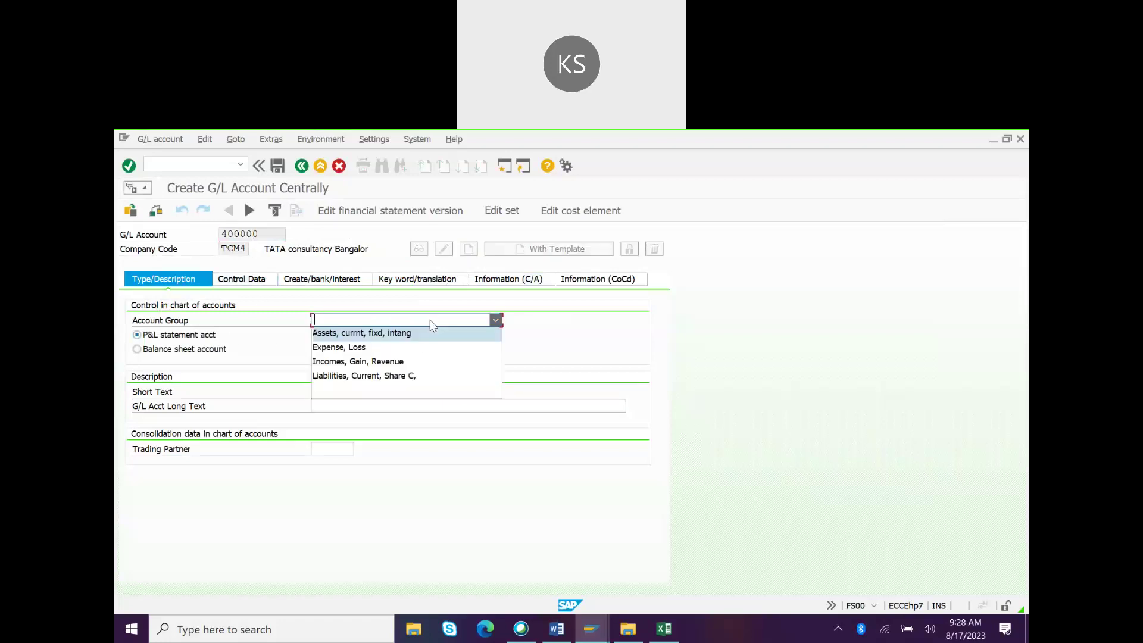
click(395, 345)
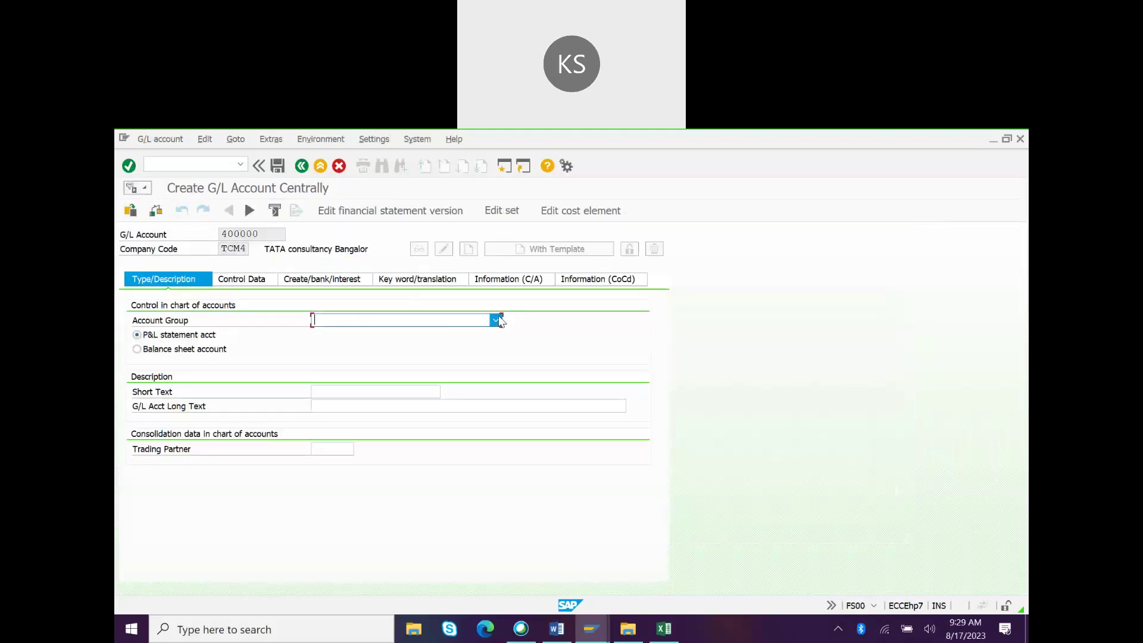
click(496, 320)
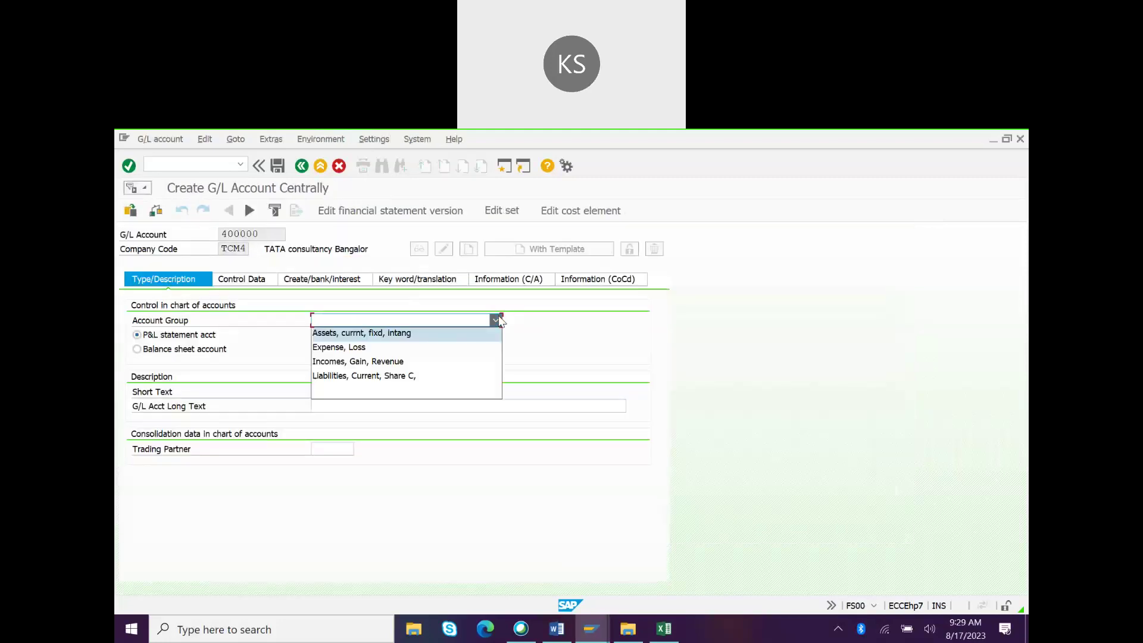
click(424, 351)
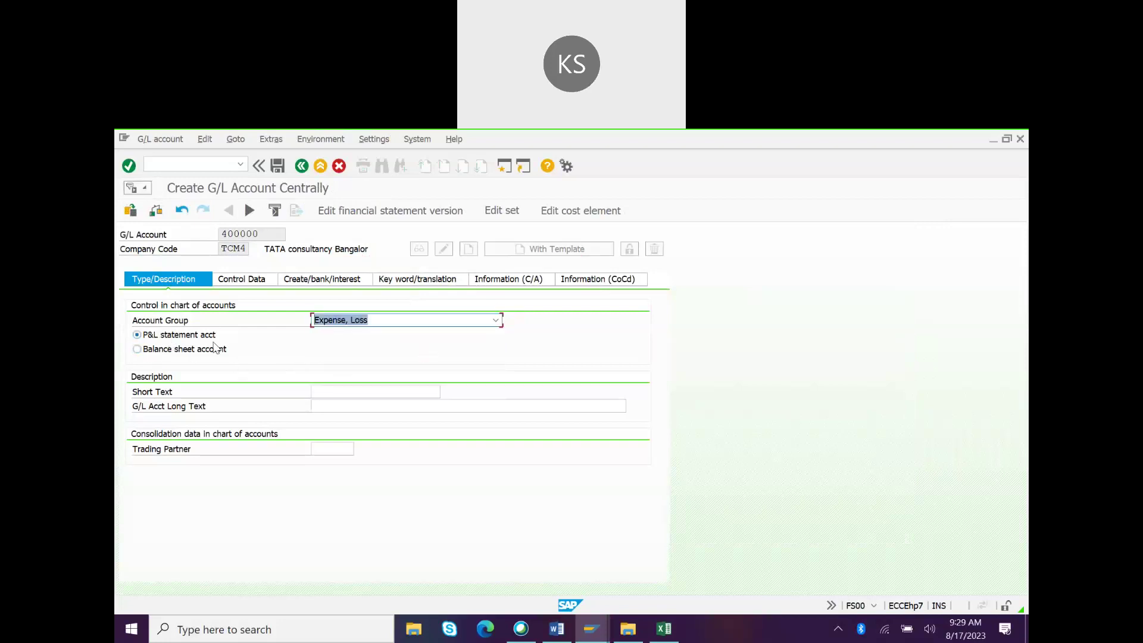
- Enter Rent A/C as both the short text and the long text of the G/L account, and validate the entries
click(333, 398)
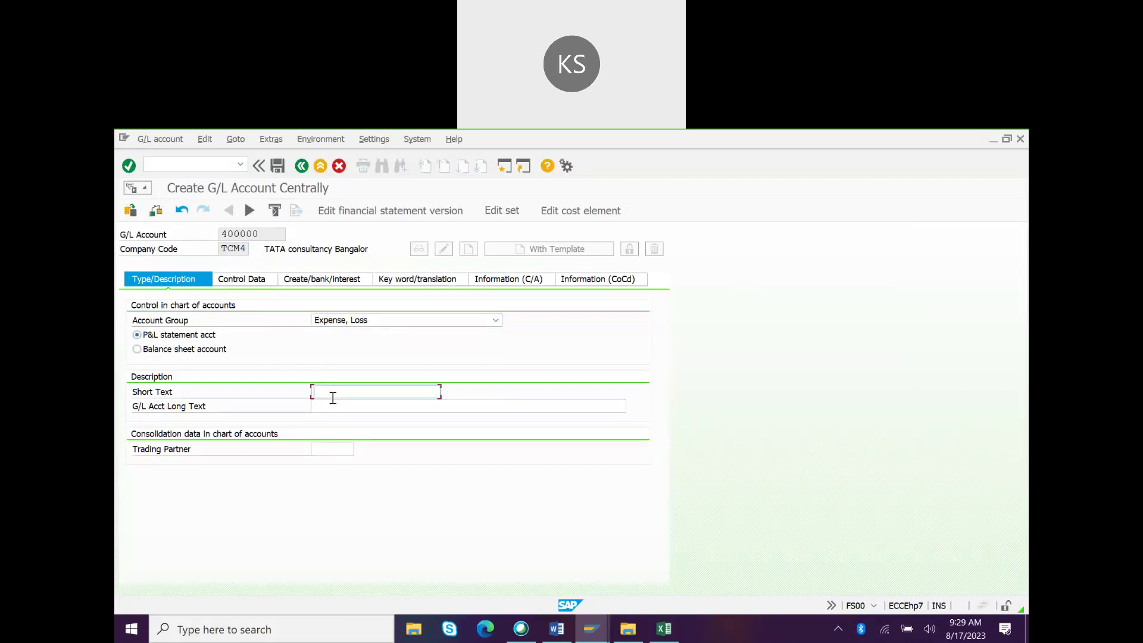
text(Rent A/C)
drag(359, 392, 215, 407)
click(326, 404)
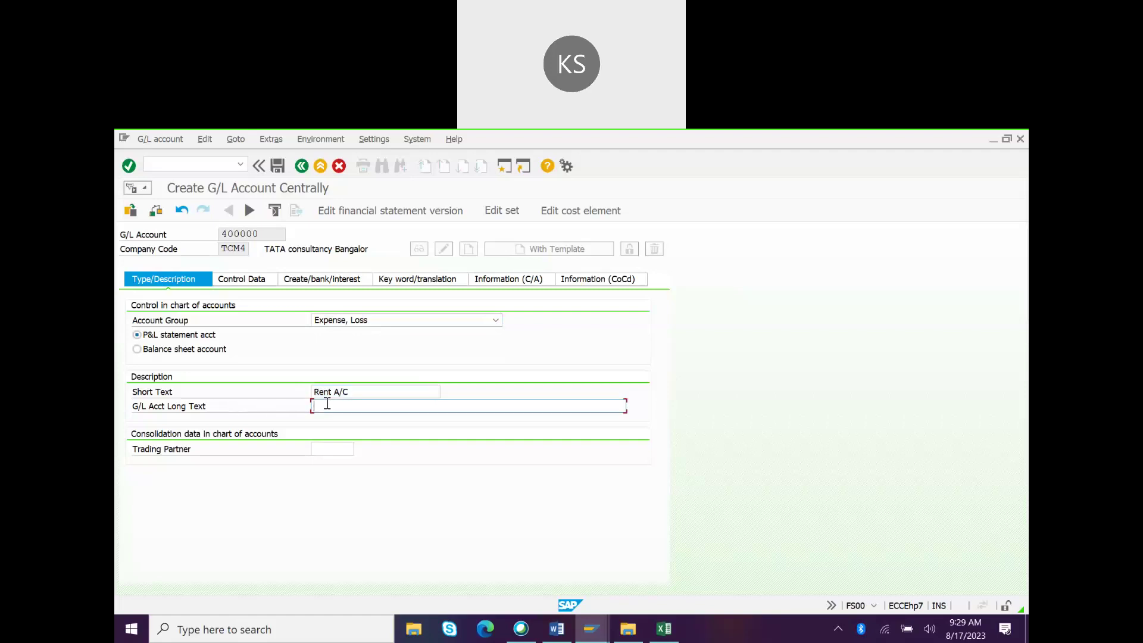
key(Return)
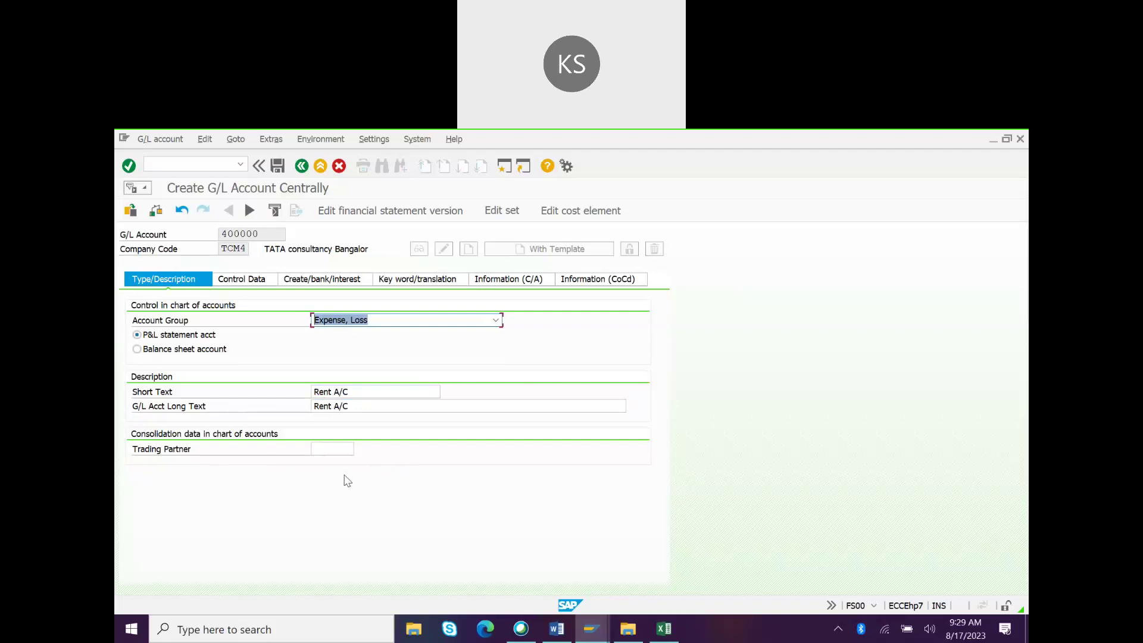
- Open the control data of account 400000 and examine its account currency
click(258, 279)
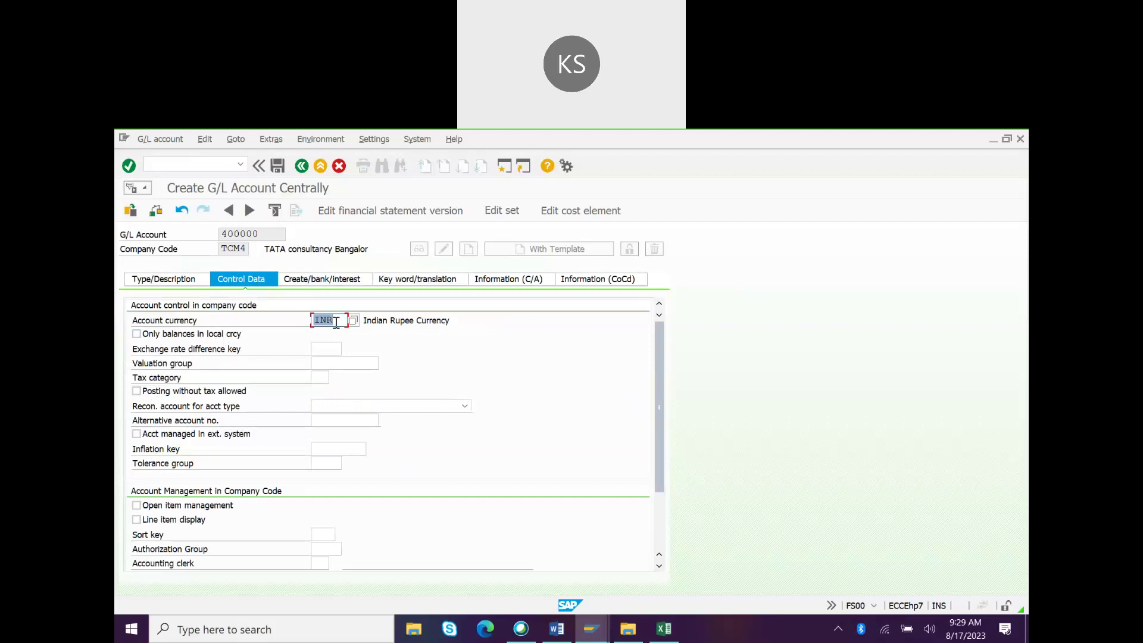
click(419, 321)
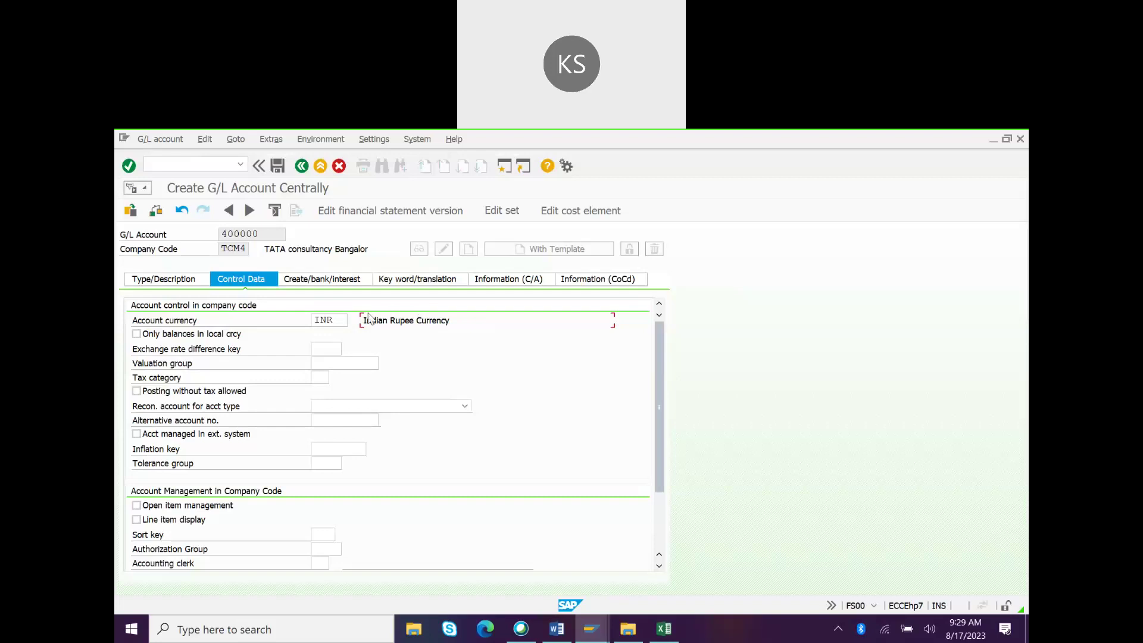
click(346, 317)
click(256, 235)
click(341, 319)
click(393, 320)
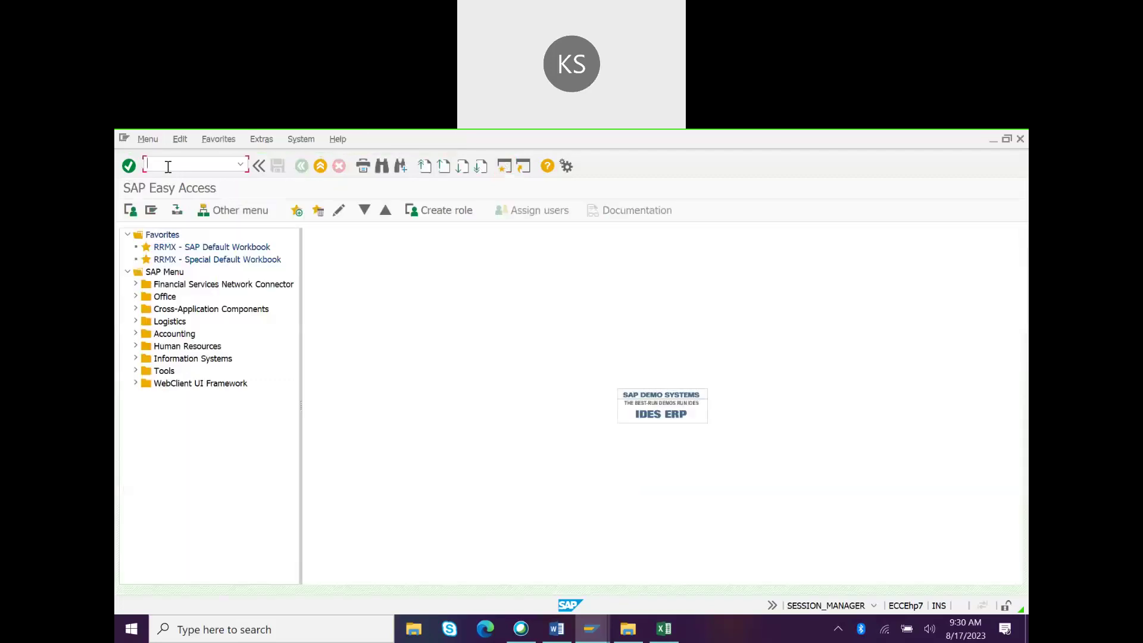
- Run transaction FB50 in another SAP session and change the document currency to USD
text(FB50)
key(Return)
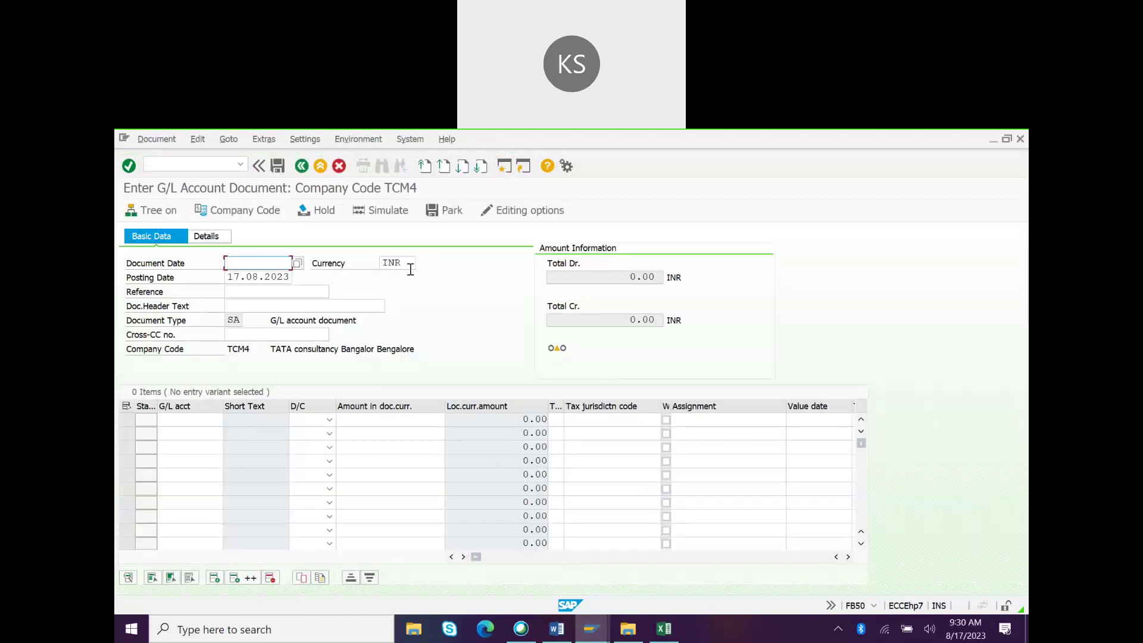
click(410, 267)
key(BackSpace)
key(BackSpace)
key(BackSpace)
text(EUR)
key(BackSpace)
key(BackSpace)
key(BackSpace)
text(USd)
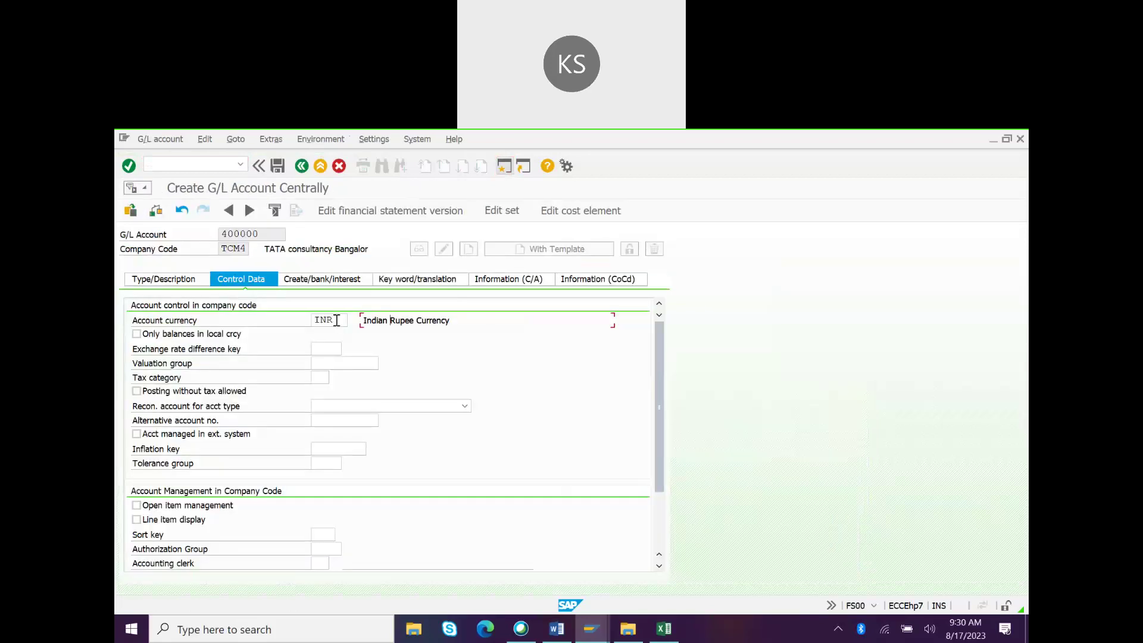
- Return to the G/L account creation and change the account currency to USD
click(336, 320)
key(BackSpace)
key(BackSpace)
key(BackSpace)
text(USD)
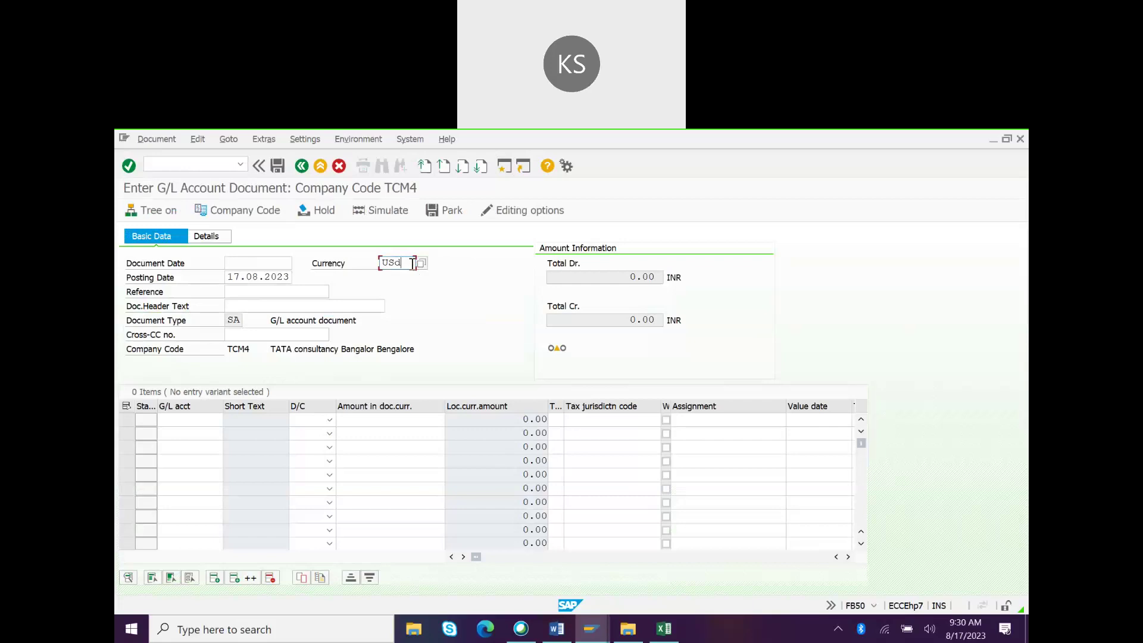
- Set the document currency back to INR in the FB50 session
key(BackSpace)
key(BackSpace)
key(BackSpace)
text(INR)
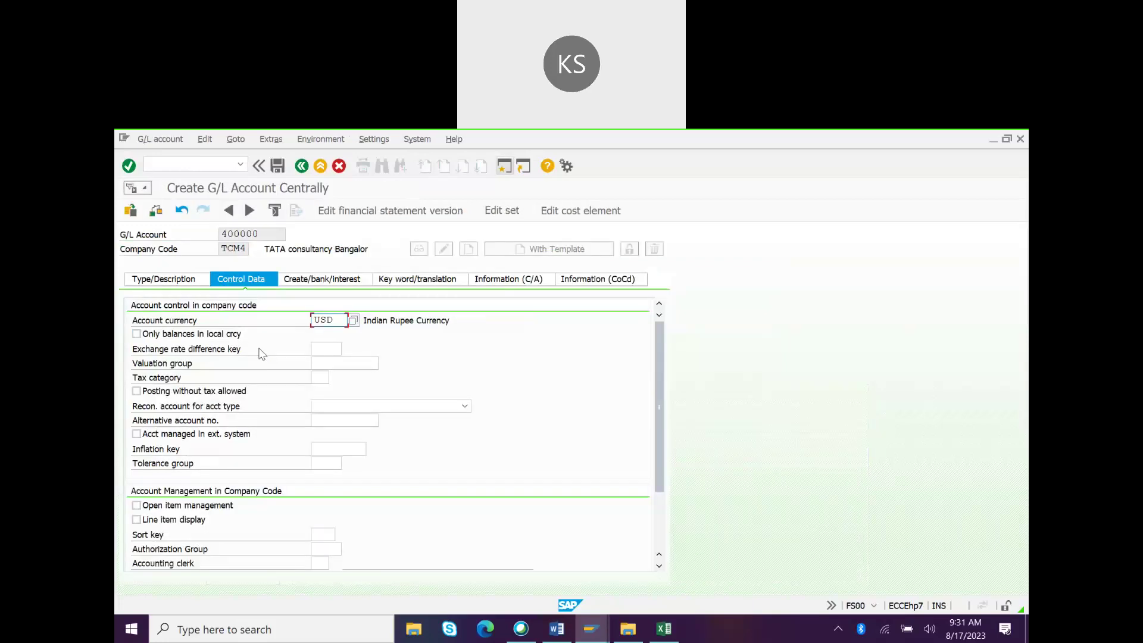
- Set the account currency of G/L account 400000 back to INR in its control data
key(BackSpace)
key(BackSpace)
key(BackSpace)
text(INR)
key(Return)
- Enter 40000 as the first FB50 line's G/L account, and view the possible tax categories in the account's control data
click(326, 344)
click(321, 378)
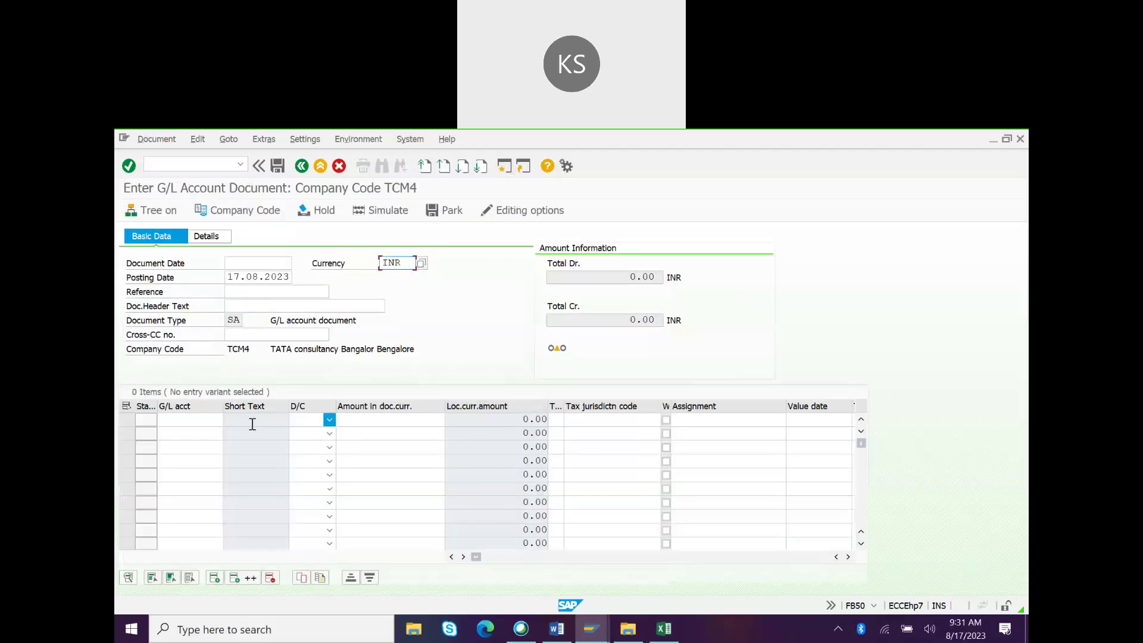
click(219, 420)
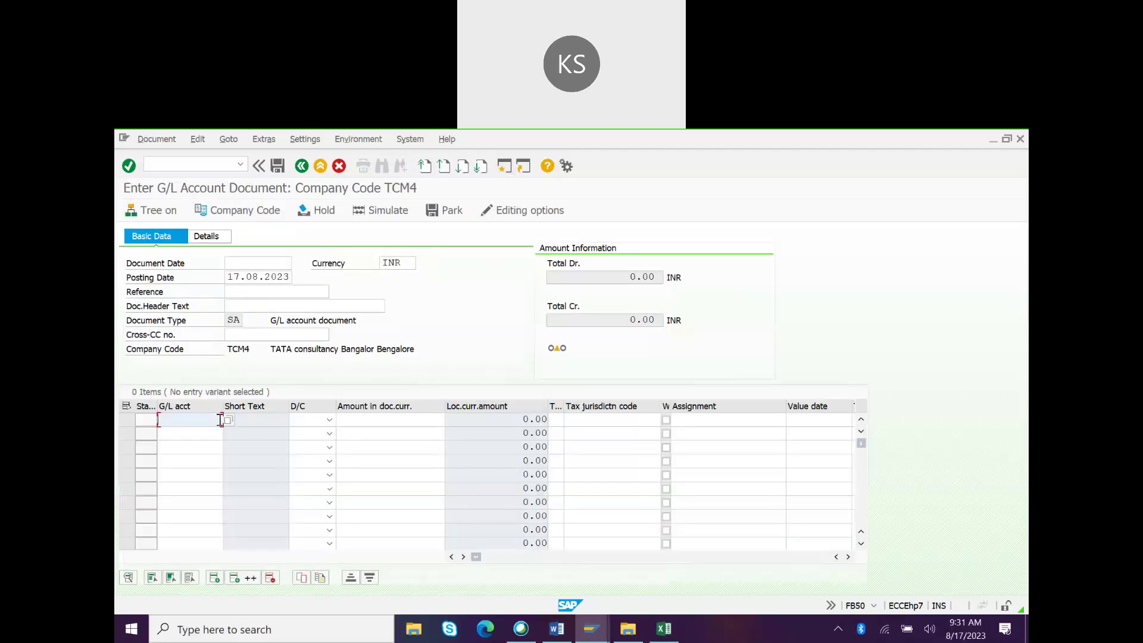
text(400000)
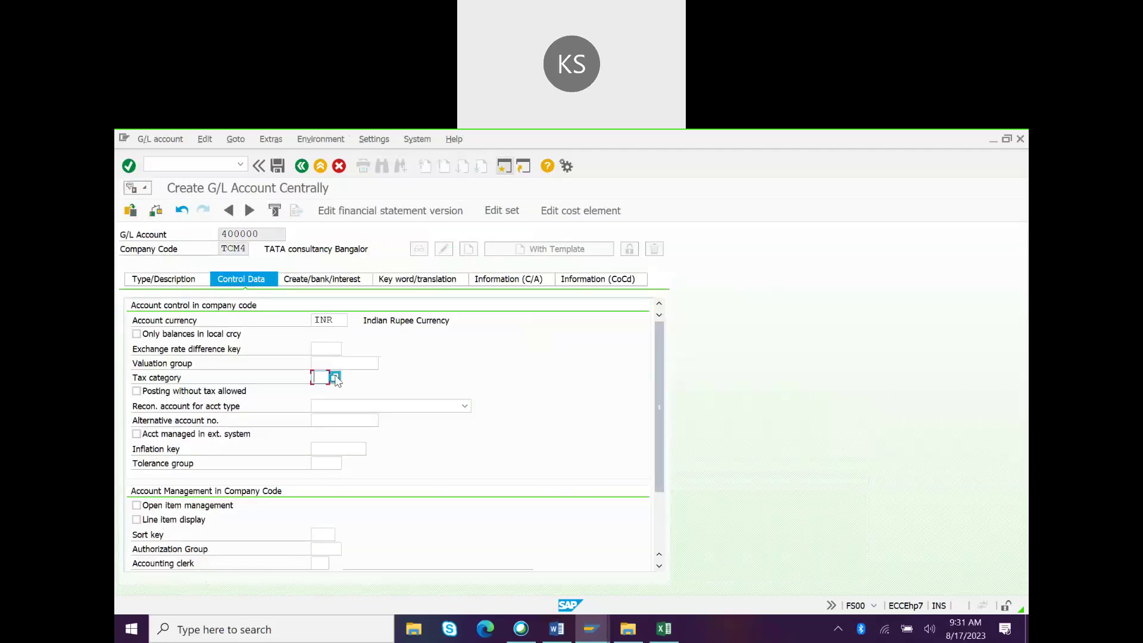
click(335, 377)
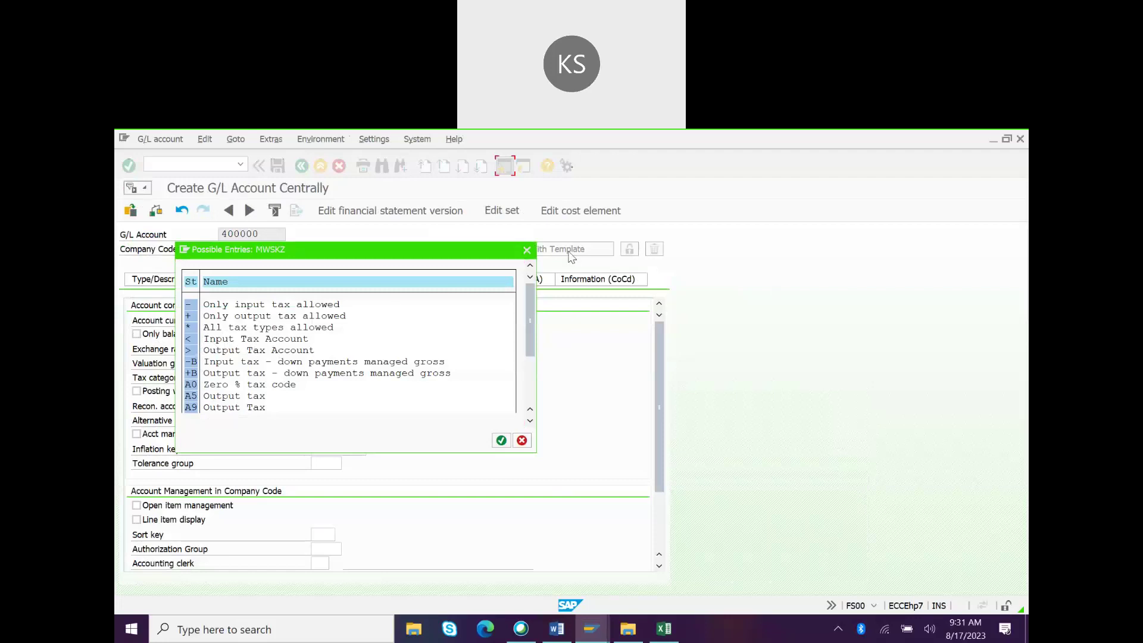
click(530, 248)
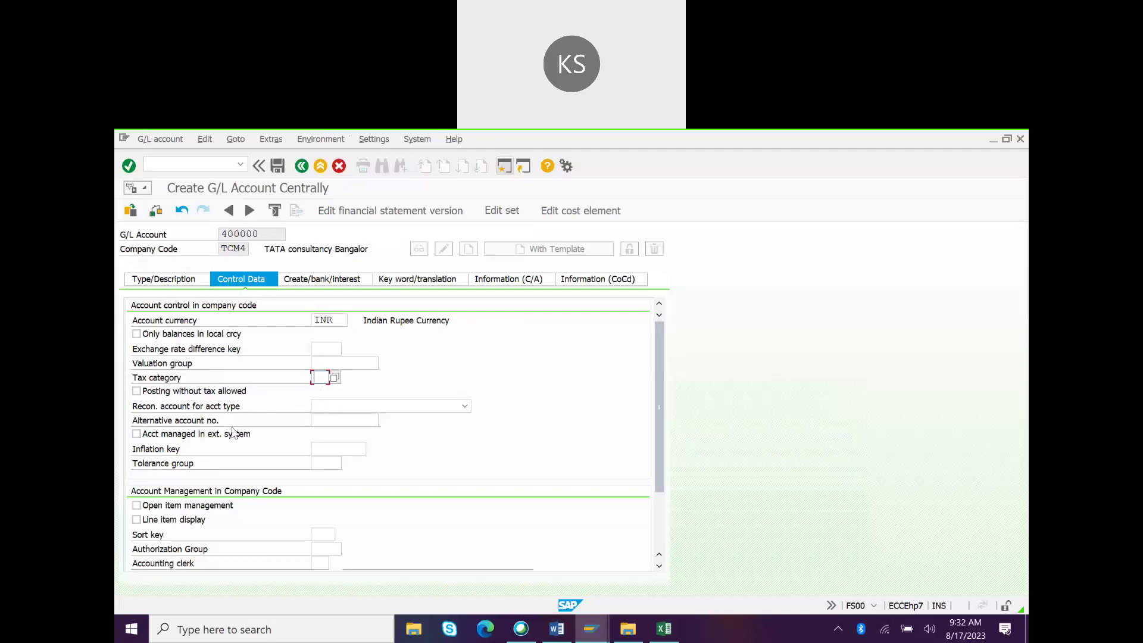
- Compare the new account's number with the TCM4 account group ranges in OBD4 and go to the alternative account number
click(325, 419)
key(alt+Tab)
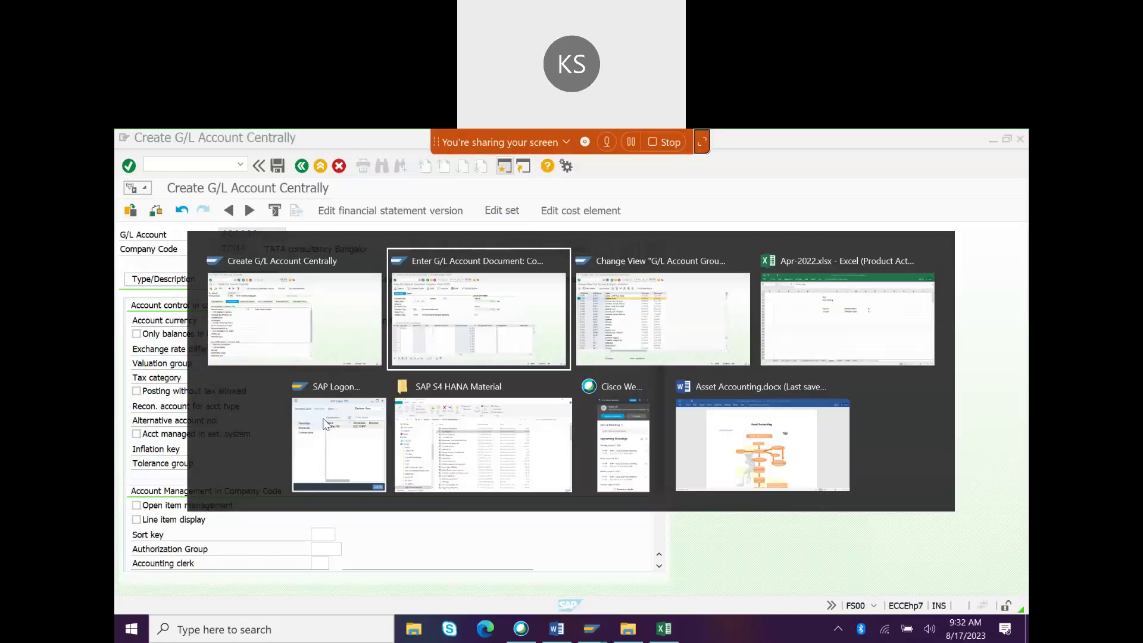
key(alt+Tab)
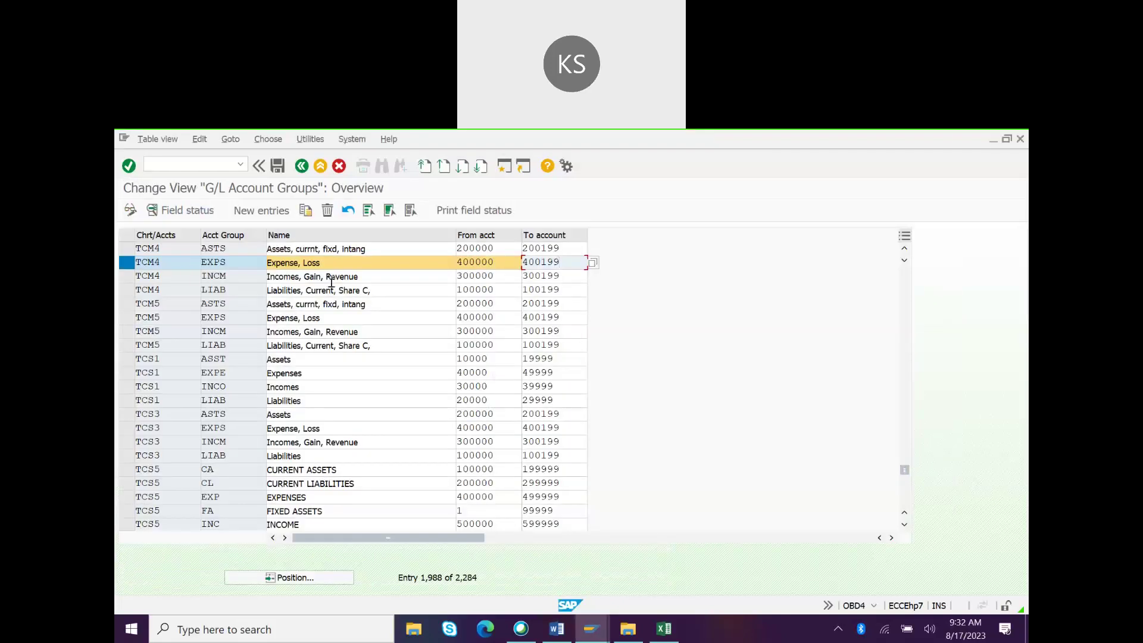
key(alt+Tab)
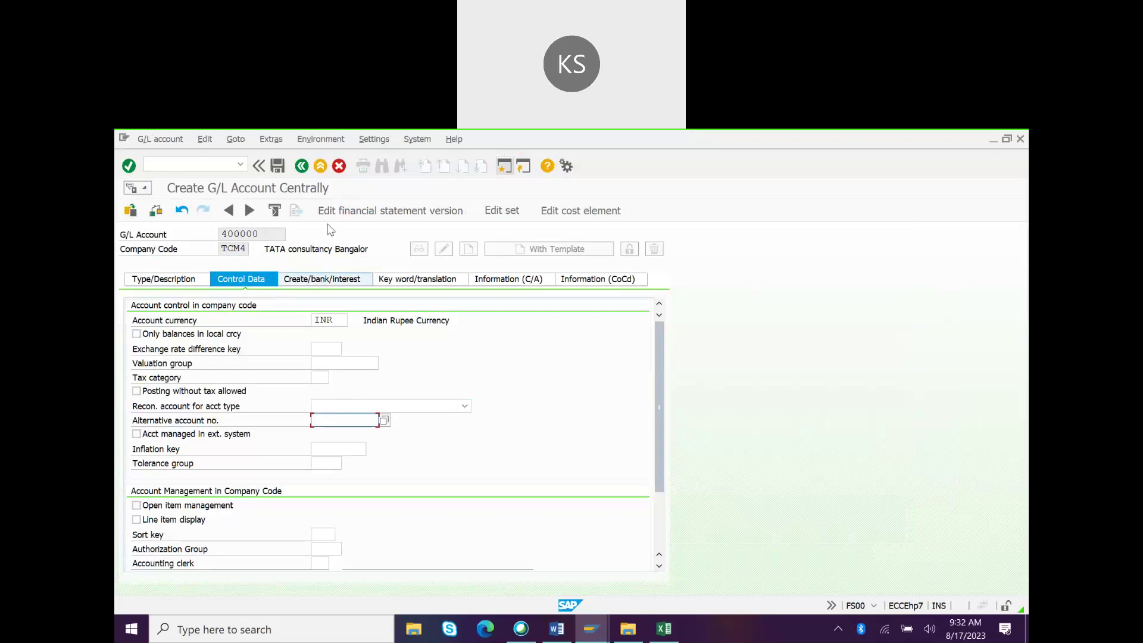
click(268, 235)
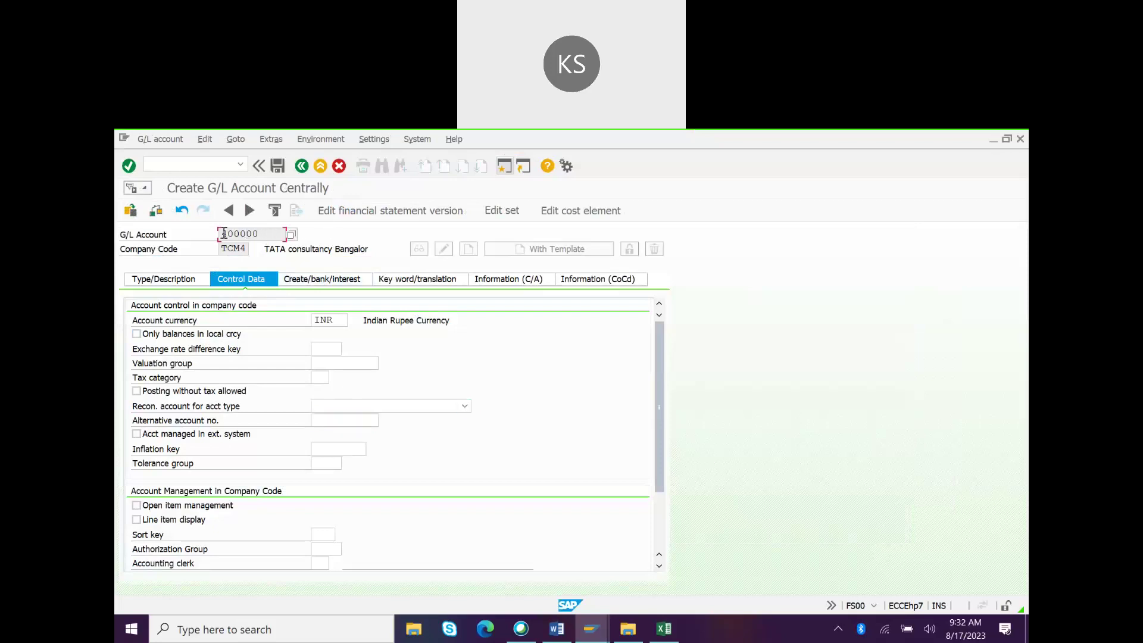
drag(259, 233, 220, 234)
click(348, 423)
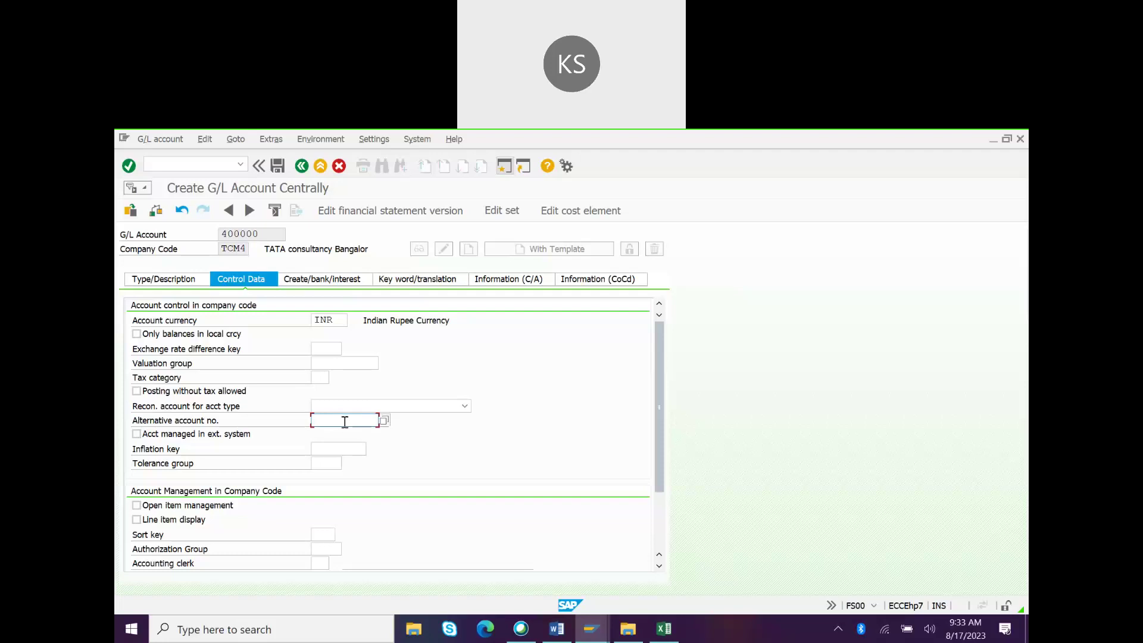
- Try 3000 as the alternative account number twice, clearing the entry each time
click(259, 238)
click(330, 420)
text(3000)
key(BackSpace)
key(BackSpace)
key(BackSpace)
key(BackSpace)
double_click(256, 235)
click(343, 417)
text(3000)
key(BackSpace)
key(BackSpace)
key(BackSpace)
key(BackSpace)
- Turn on line item display for the account, and look at the OBD4 and FB50 sessions before returning to the control data
click(137, 520)
key(alt+Tab)
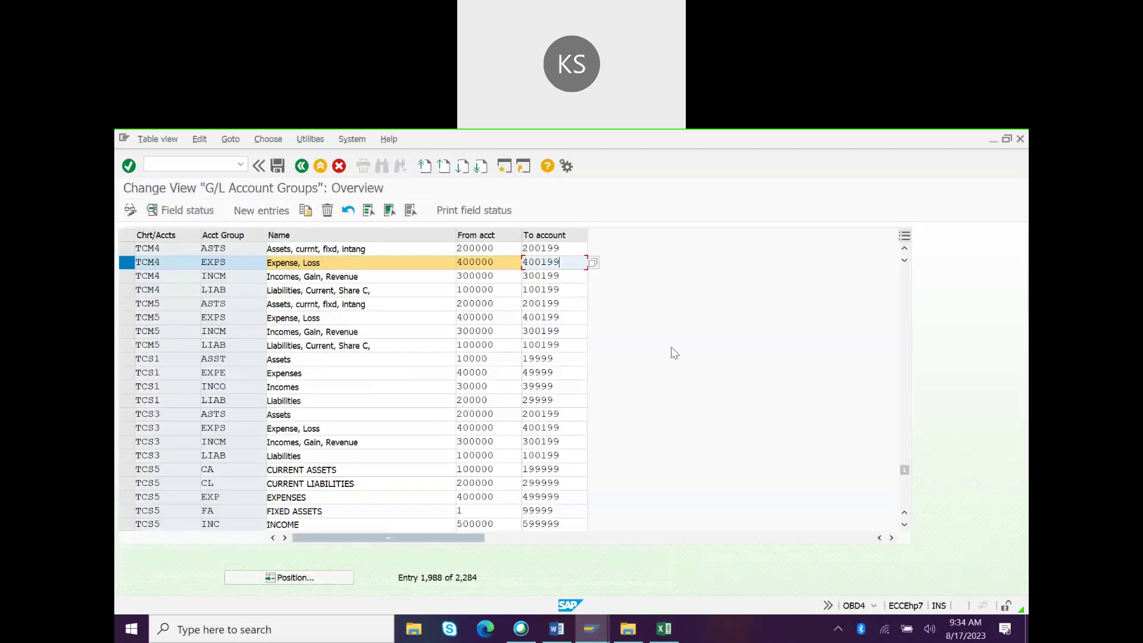
click(228, 164)
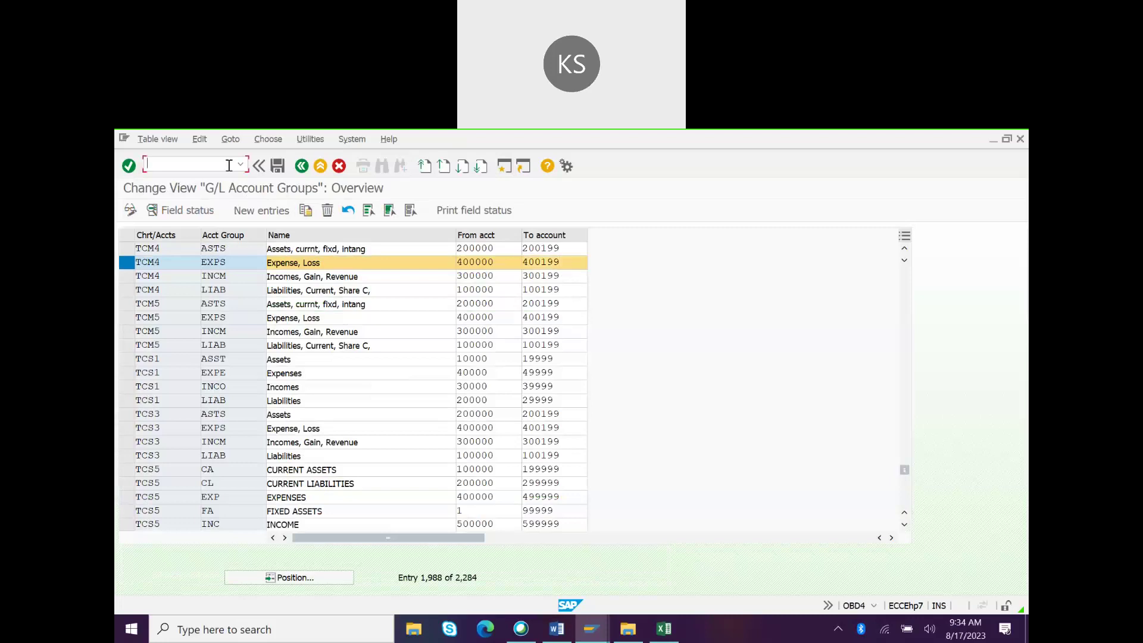
text(/n)
key(alt+Tab)
key(Tab)
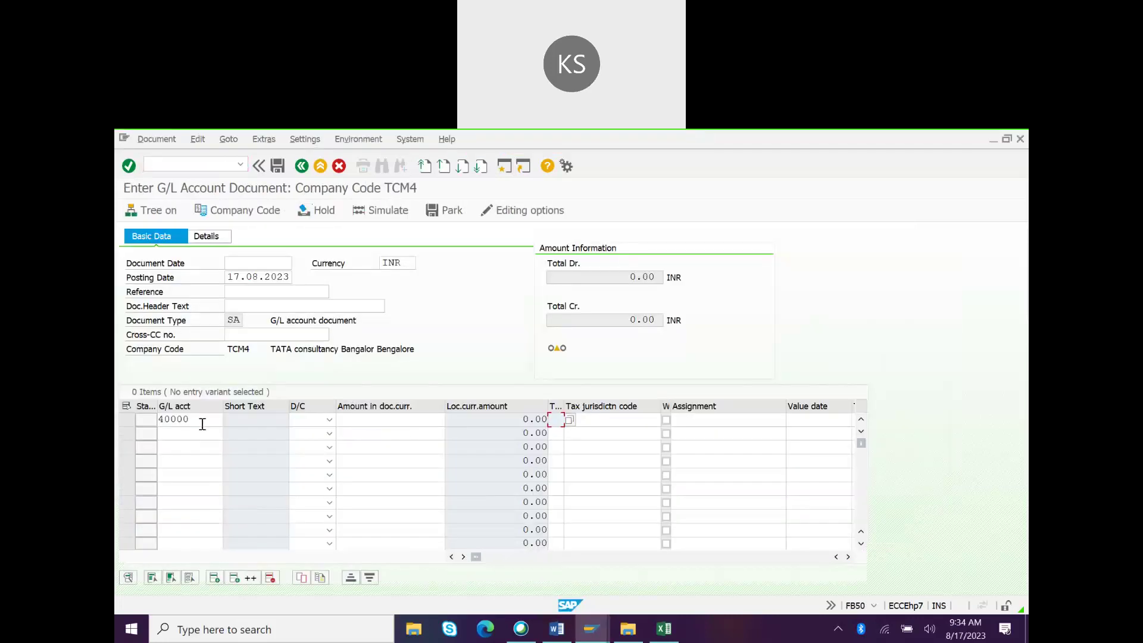
click(202, 421)
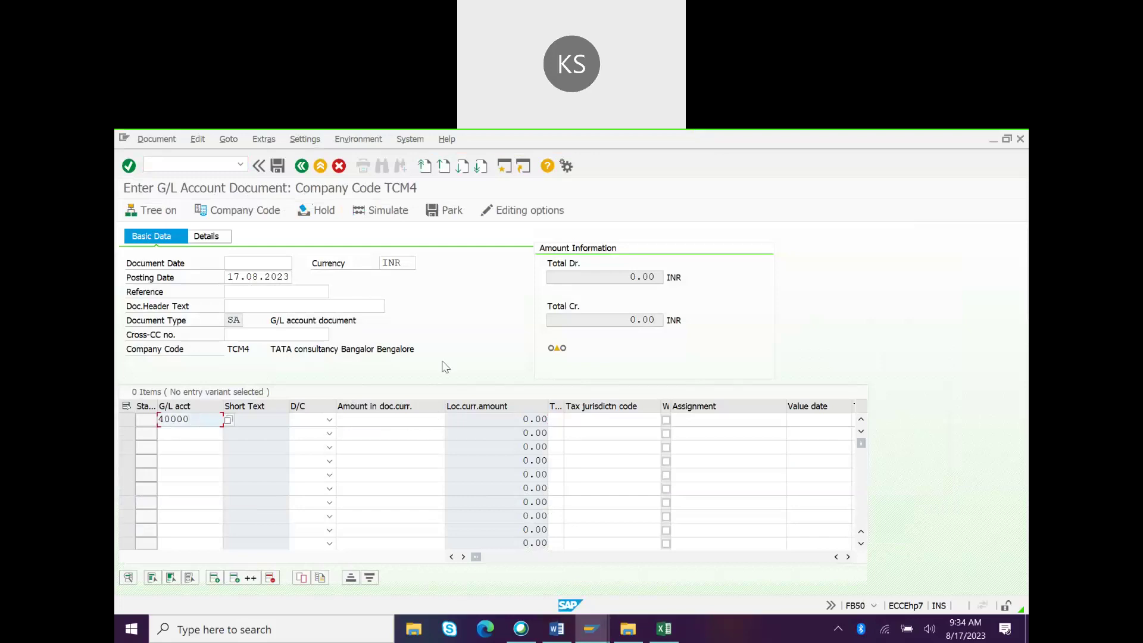
key(alt+Tab)
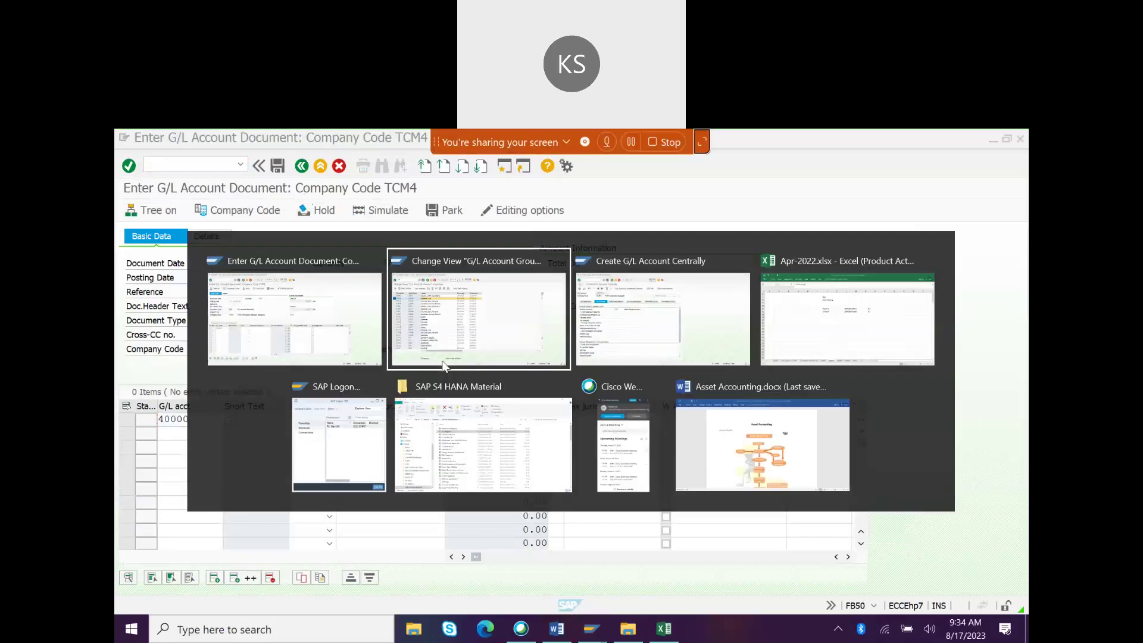
key(alt+Tab)
key(Tab)
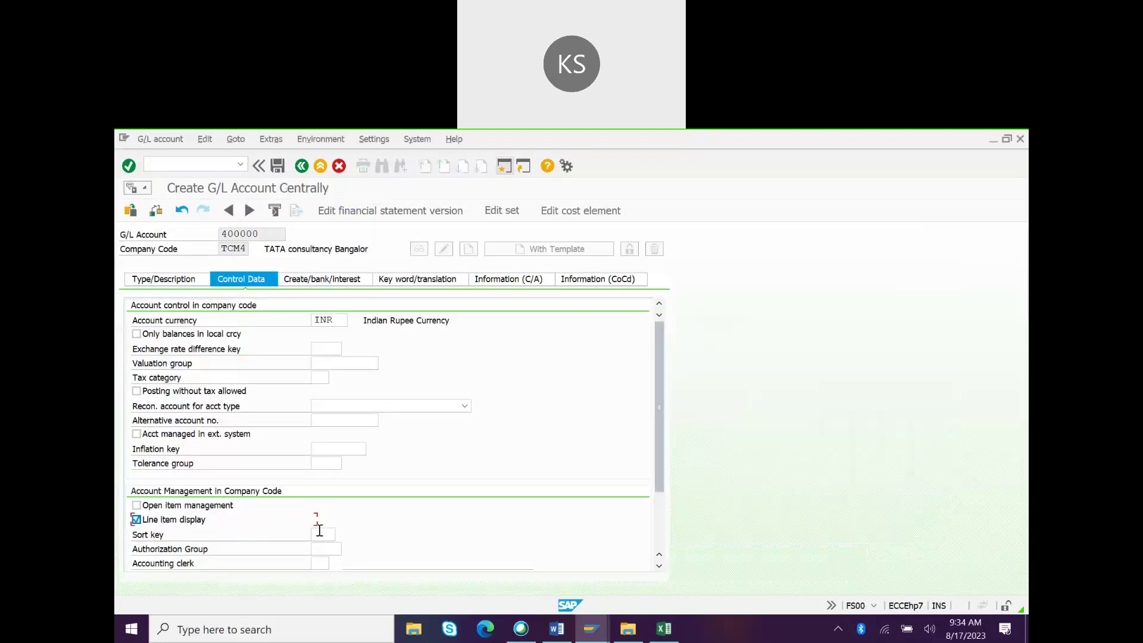
- Go to the sort key, switch to the FB50 session and run transaction FBL3N there in place of the document entry
click(323, 533)
key(alt+Tab)
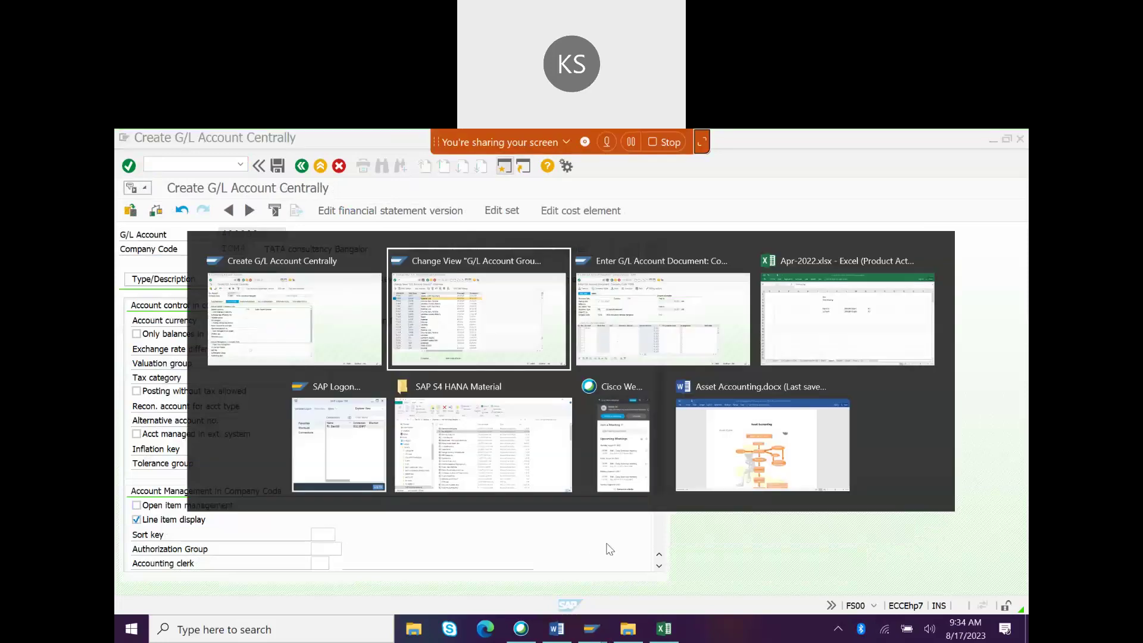
key(alt+Tab)
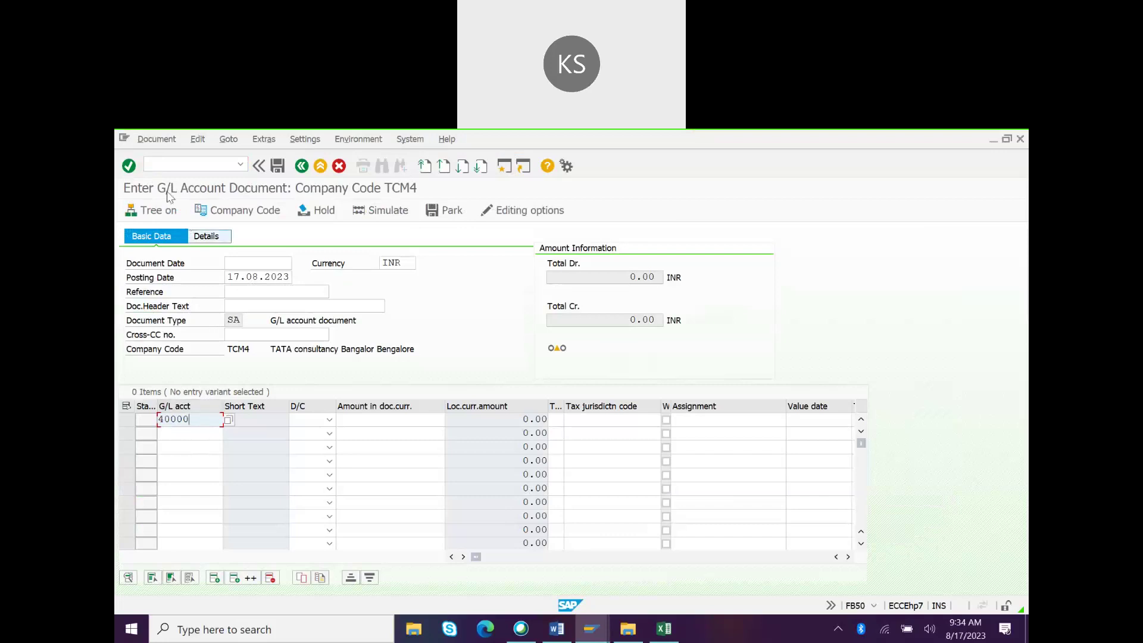
click(152, 164)
text(/n)
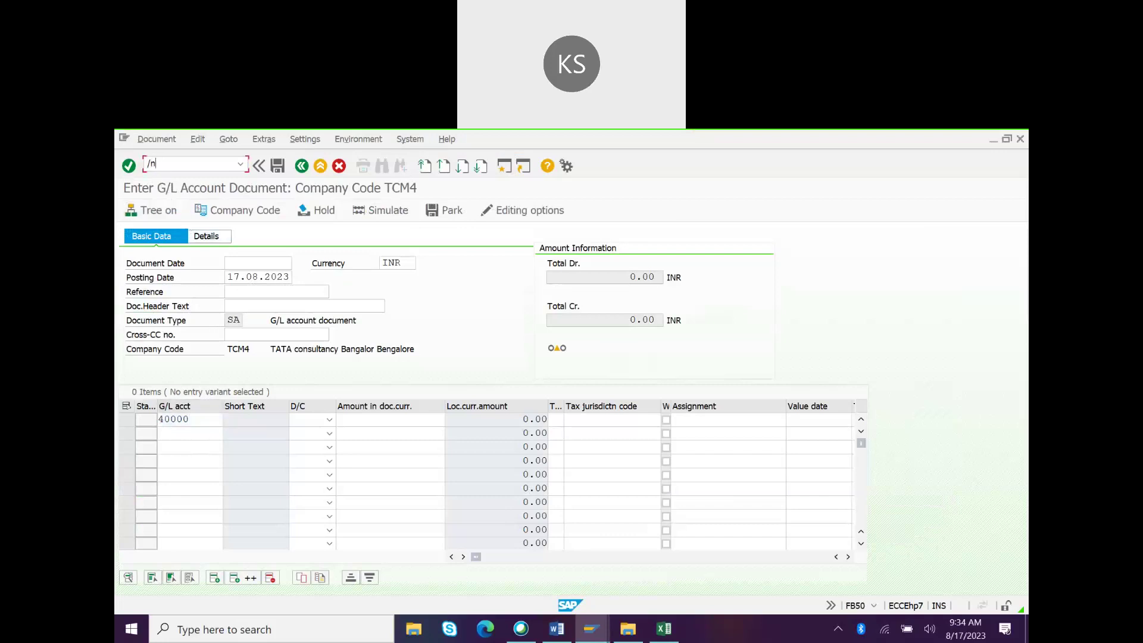
text(fbl3n)
key(Return)
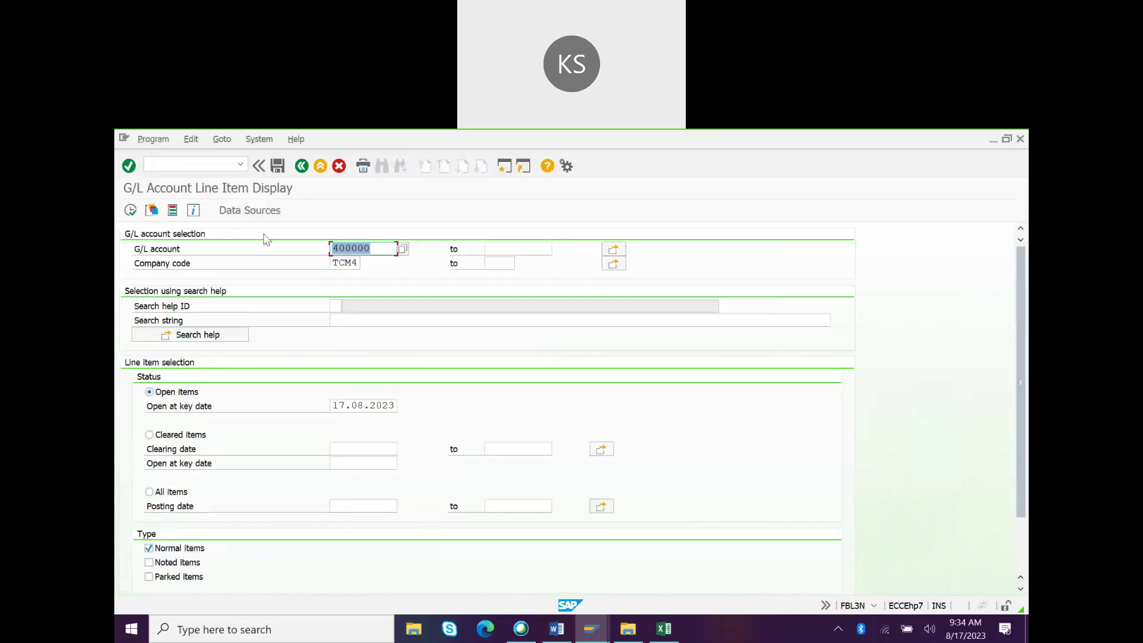
- Display the open line items of G/L account 400000 for company code TCM3
click(358, 264)
key(BackSpace)
text(3)
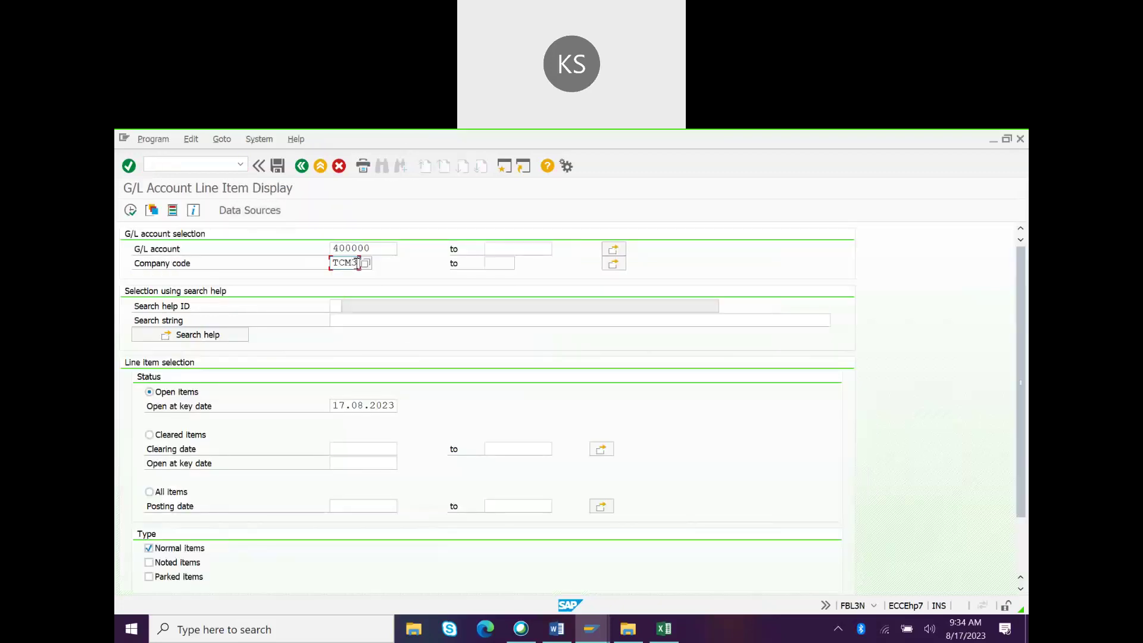
key(F8)
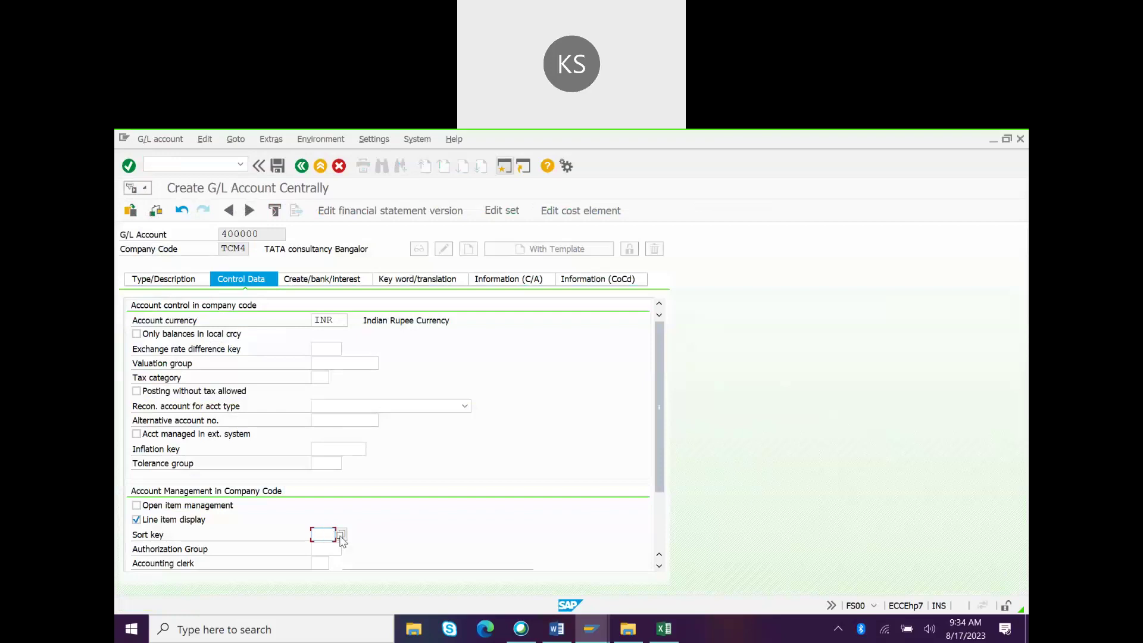
- Set the new account's sort key to 001 (Posting date) in the FS00 session
click(340, 535)
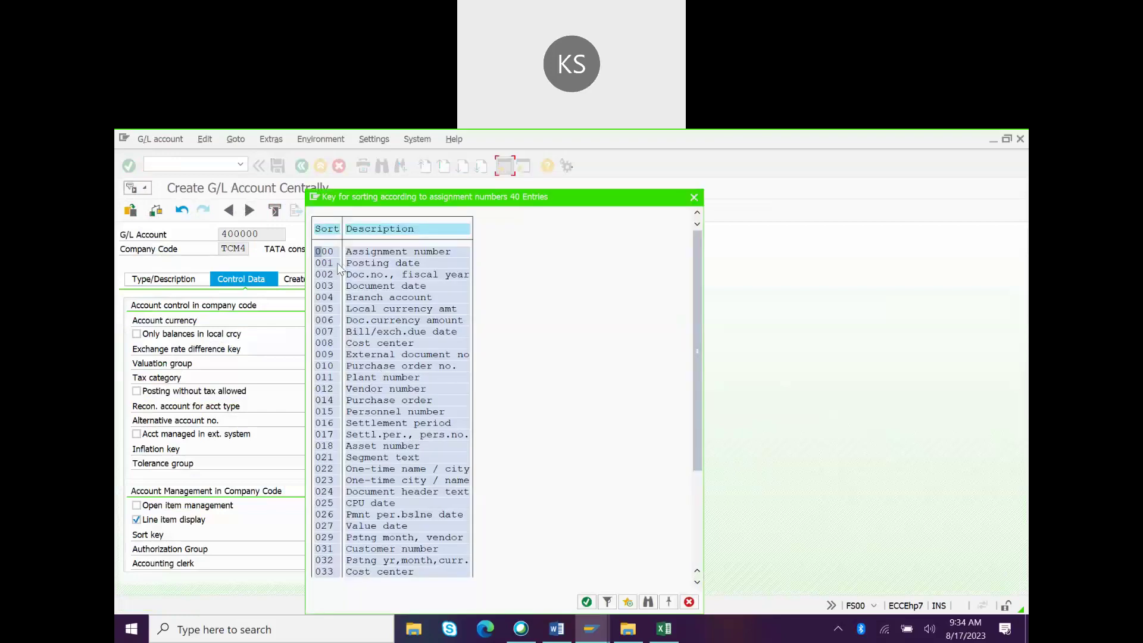
double_click(331, 264)
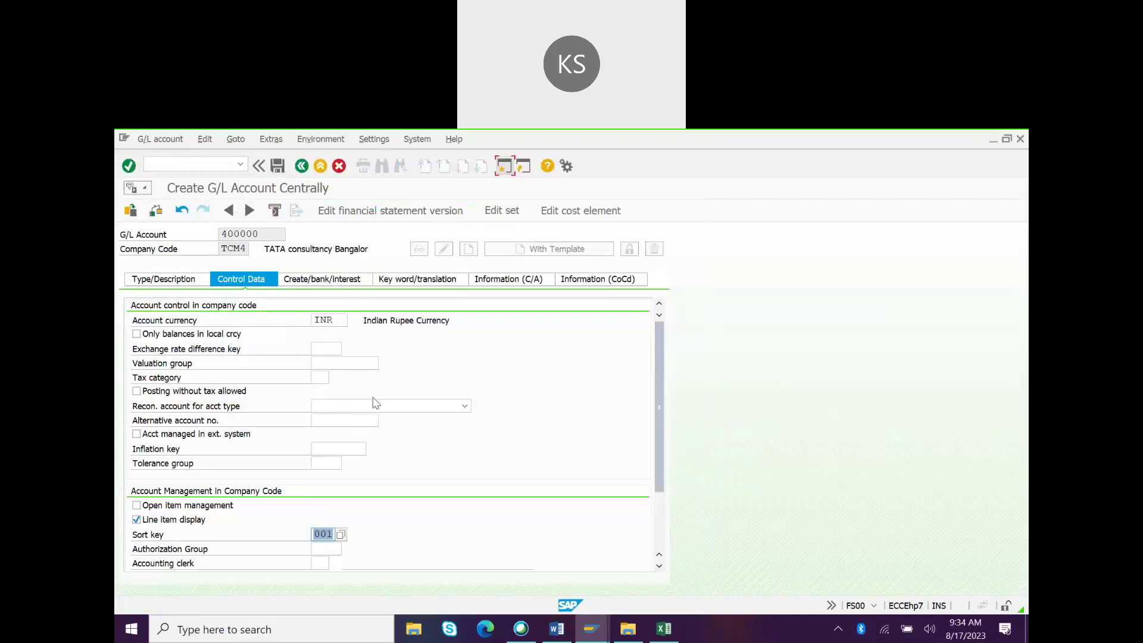
drag(269, 236, 209, 243)
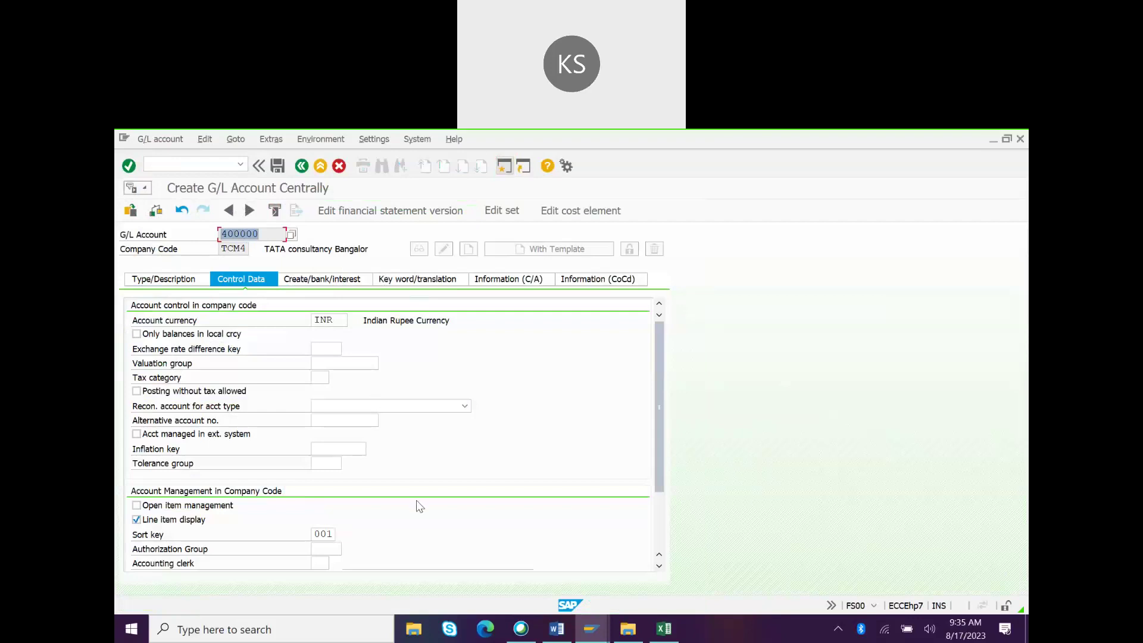
click(332, 534)
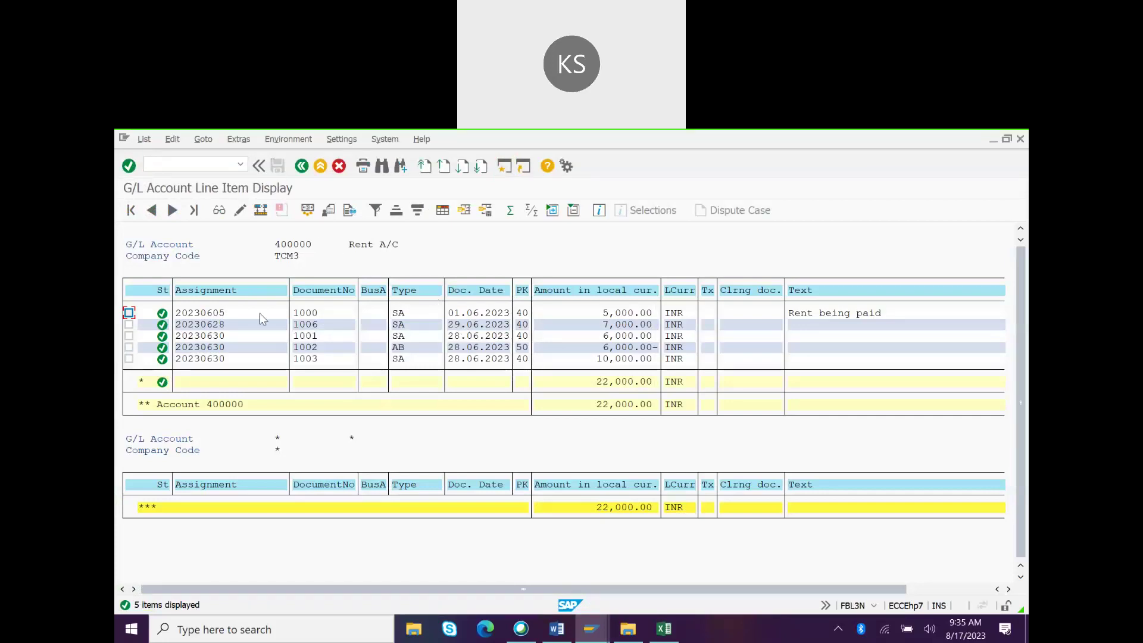
- Open the document behind the first rent line item, check its document and posting dates, and return to the line item list
double_click(242, 319)
click(173, 212)
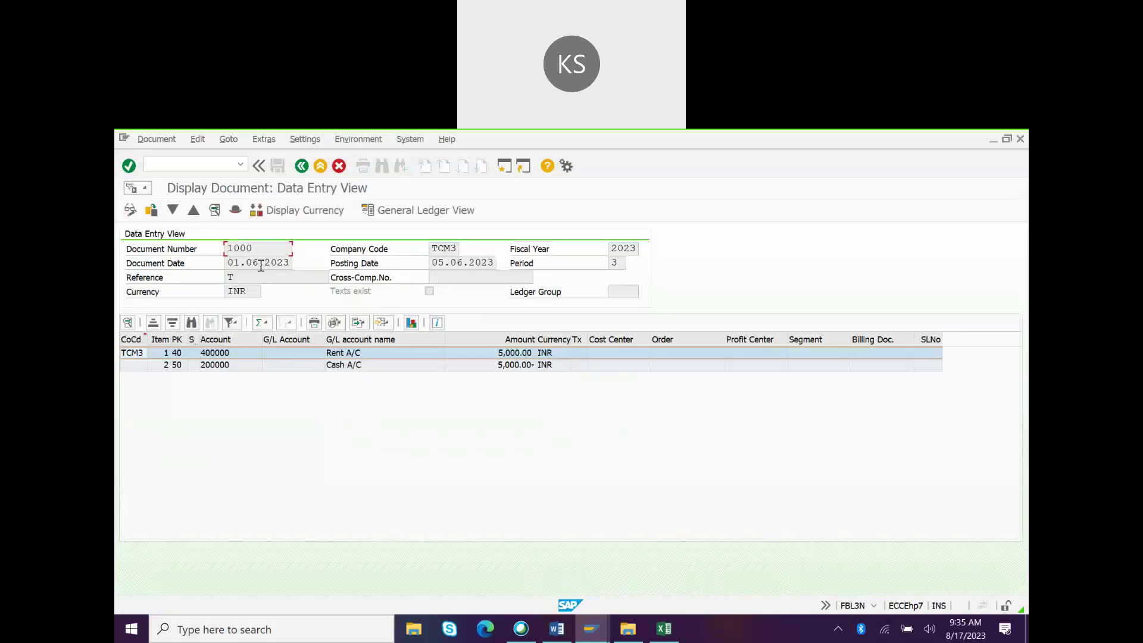
click(261, 264)
click(451, 265)
click(303, 167)
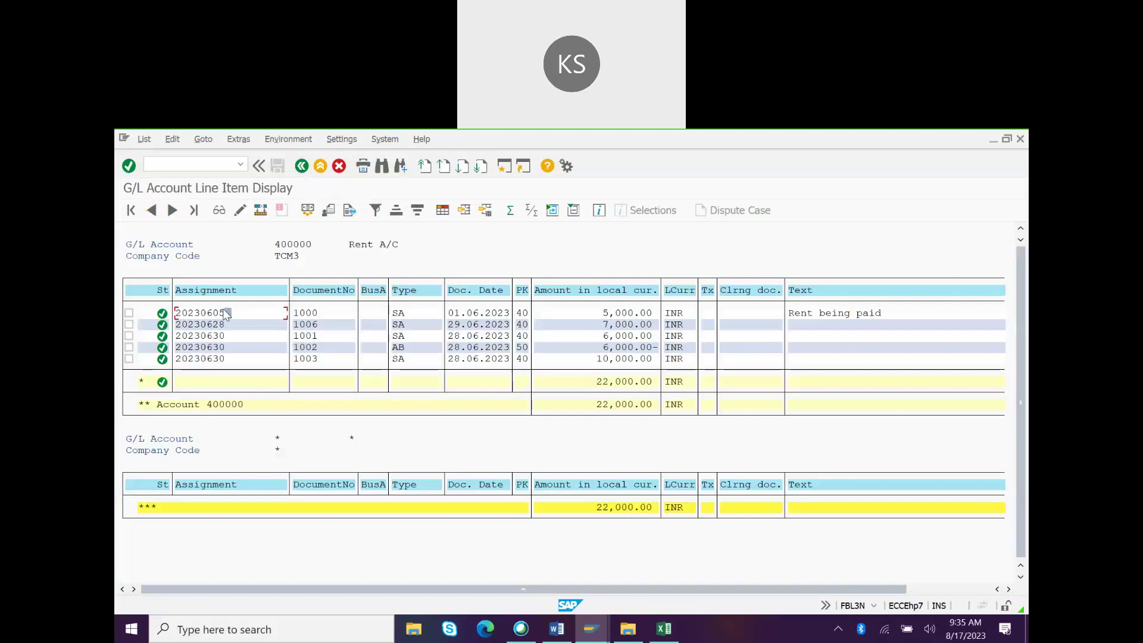
- Compare the line items' assignment values in FBL3N with the available sort keys in FS00, and close the key list without a new selection
key(F3)
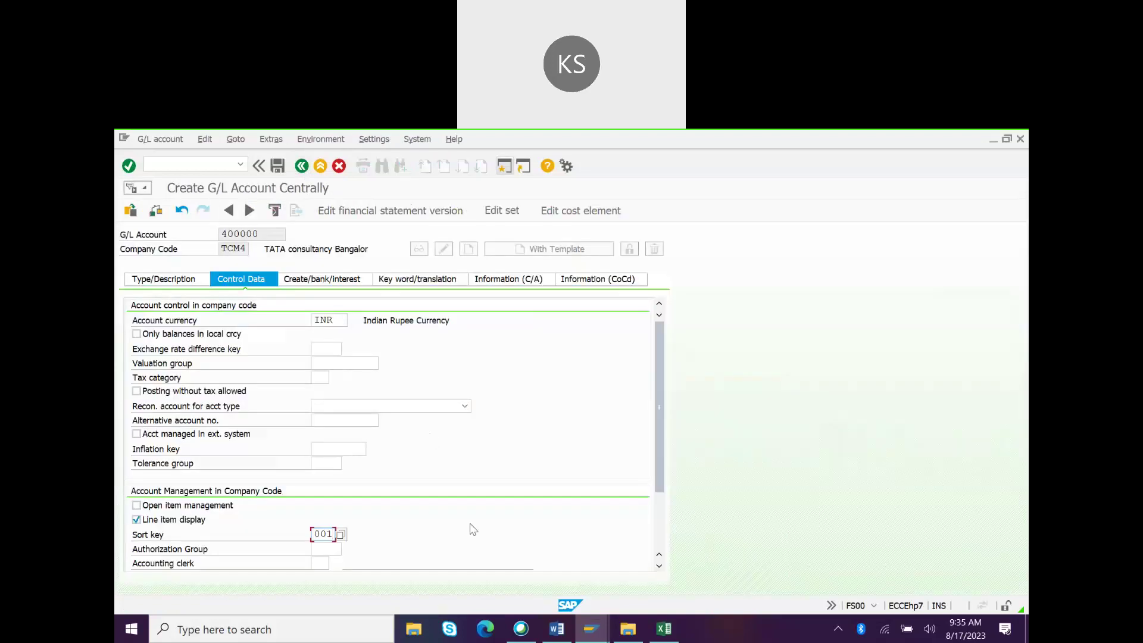
key(F3)
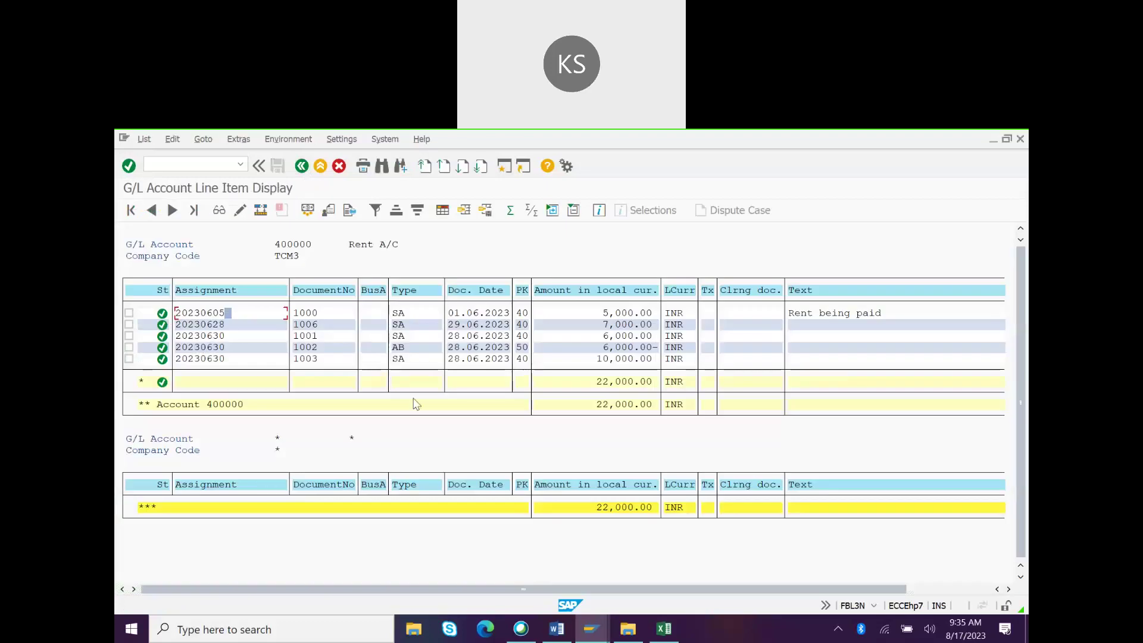
key(F3)
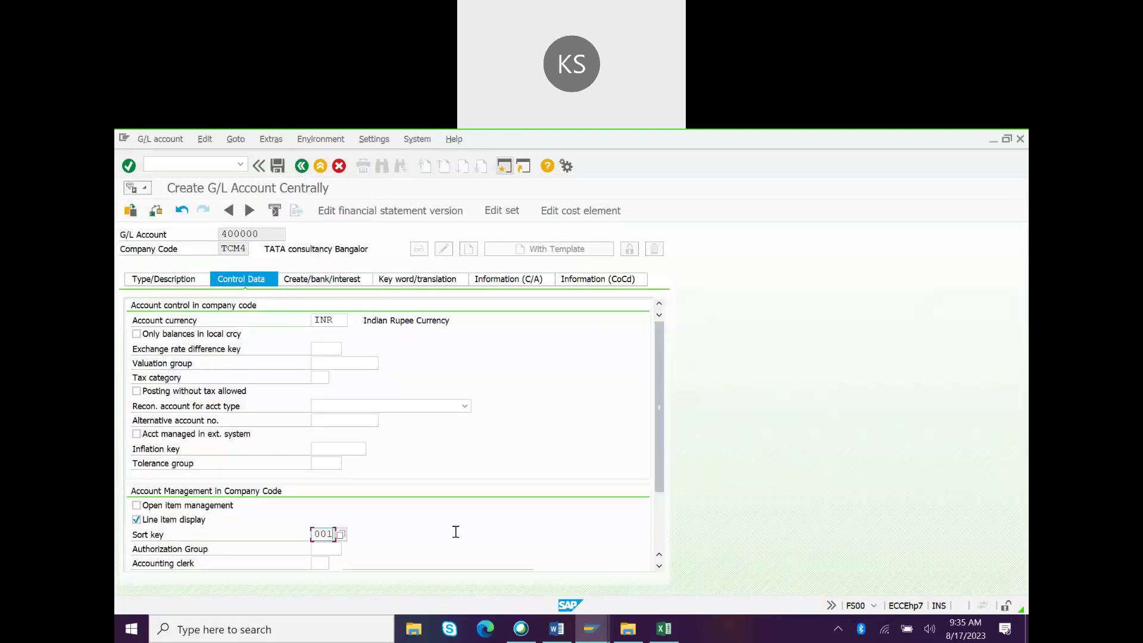
key(F3)
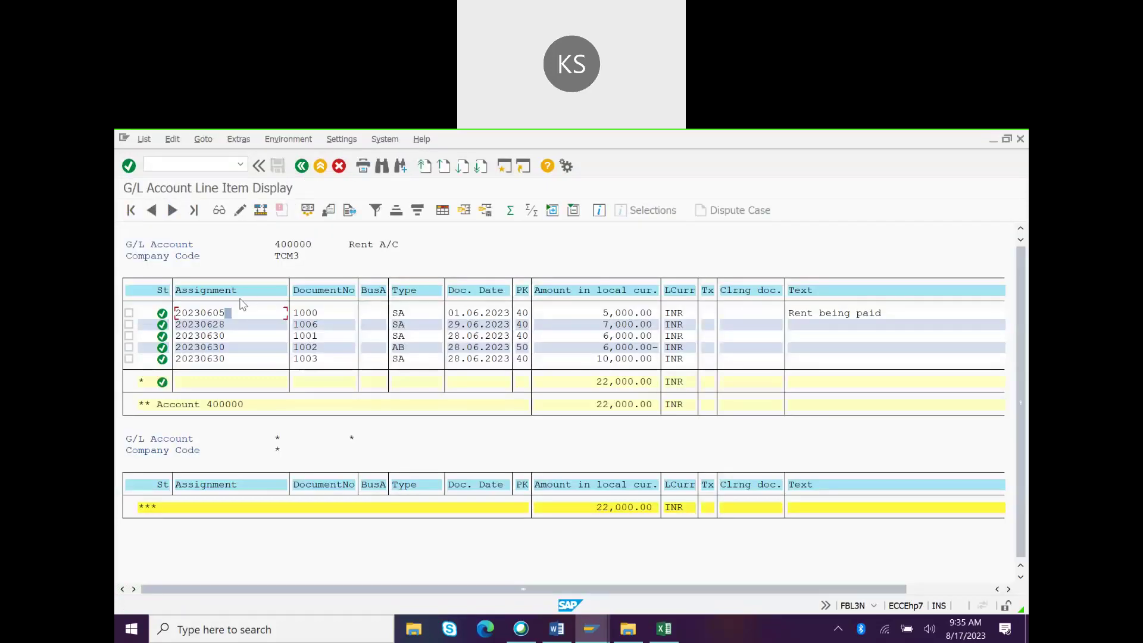
key(F3)
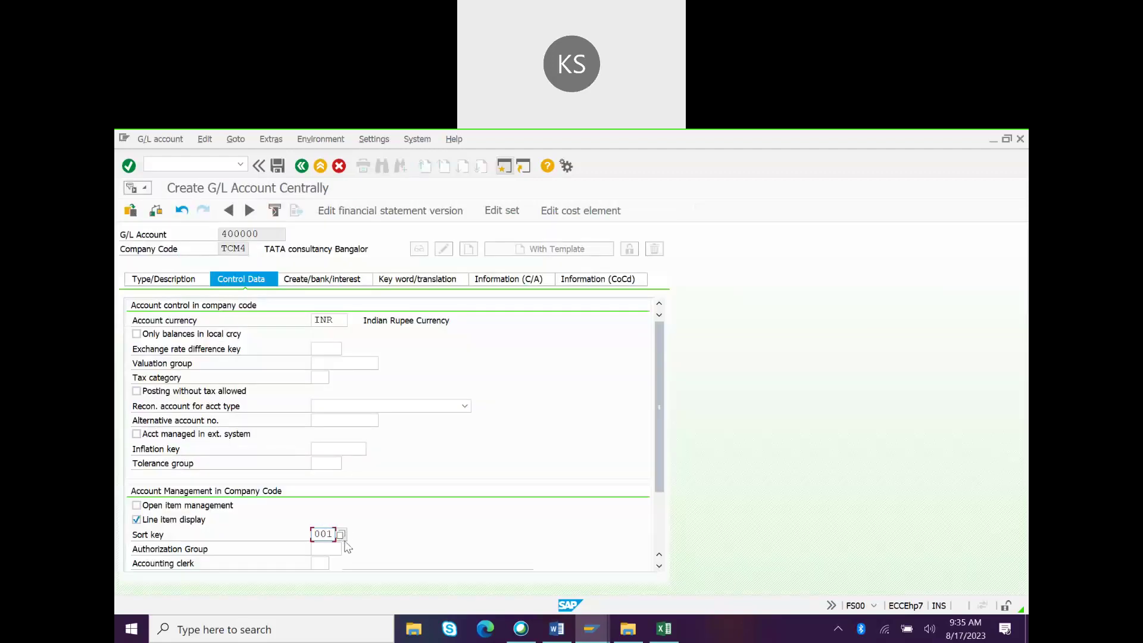
click(341, 535)
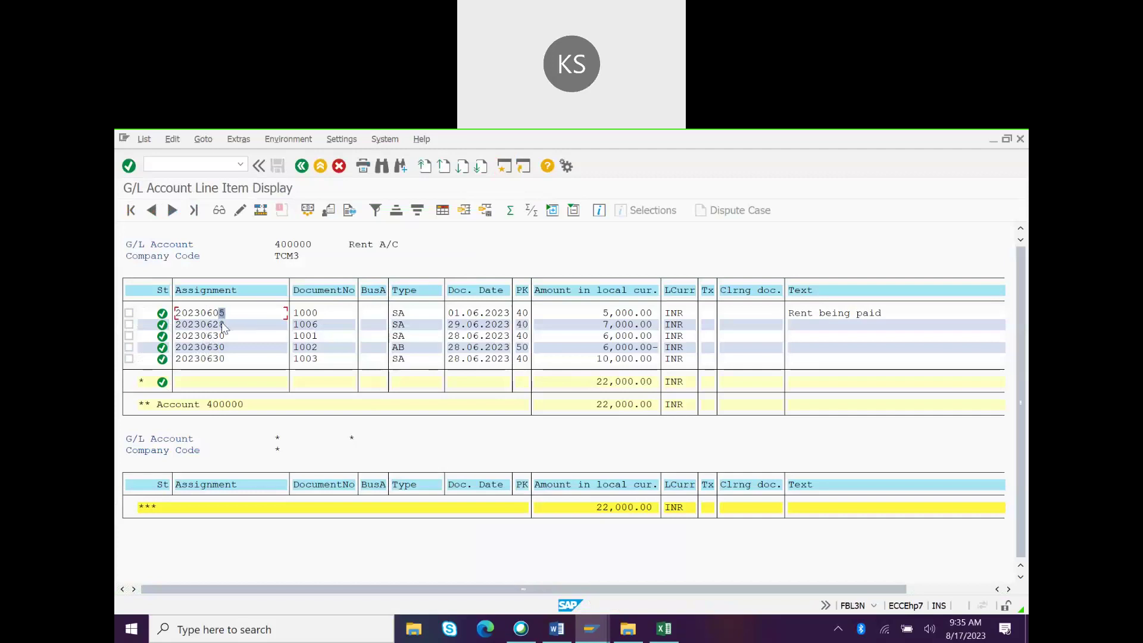
click(221, 324)
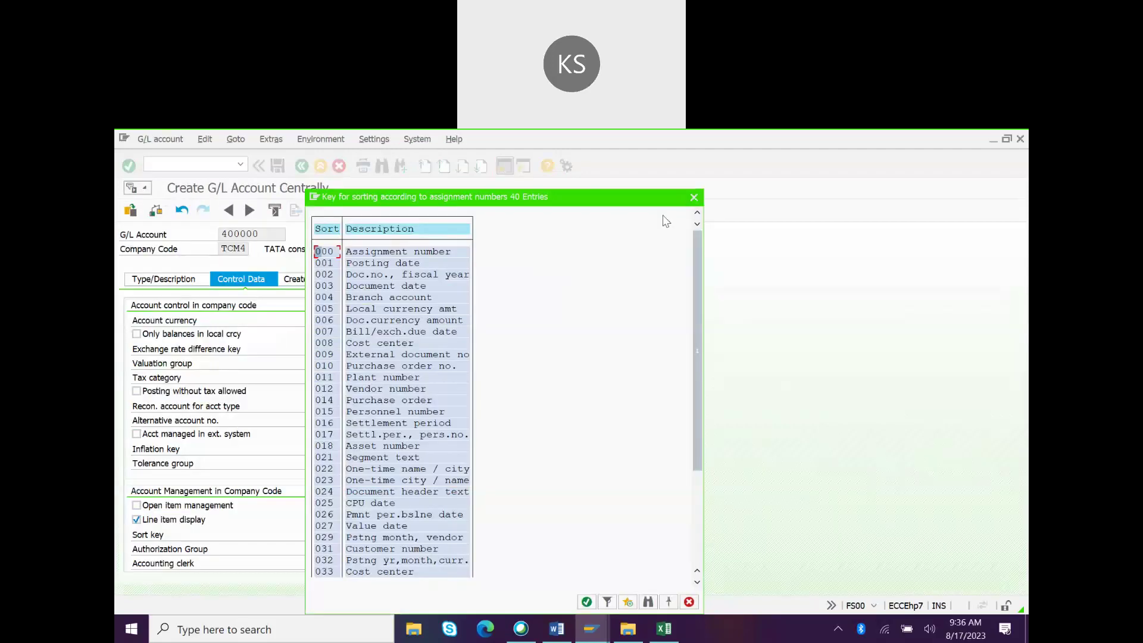
click(694, 197)
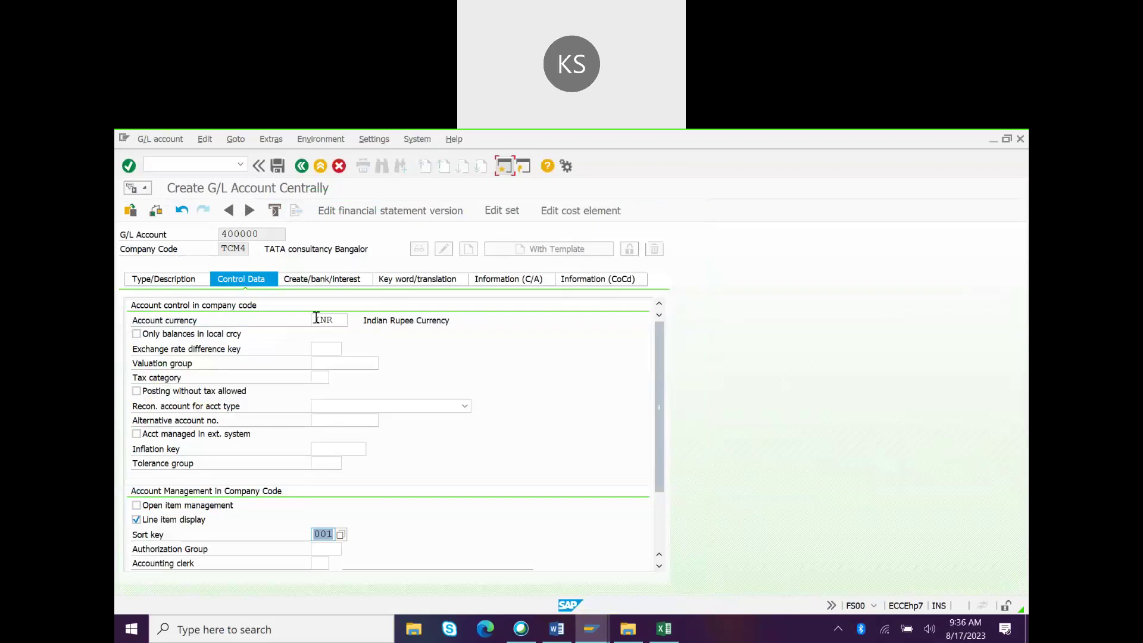
- Go to the account's document creation settings, run FB50 in the line item session, and return to the field status group
click(292, 280)
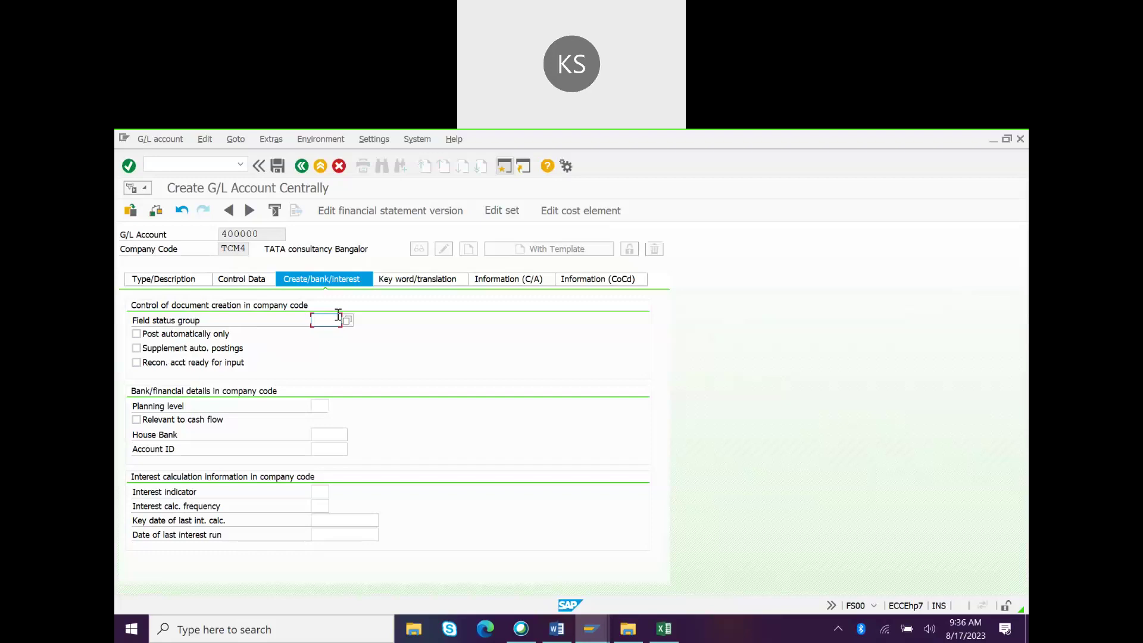
click(592, 626)
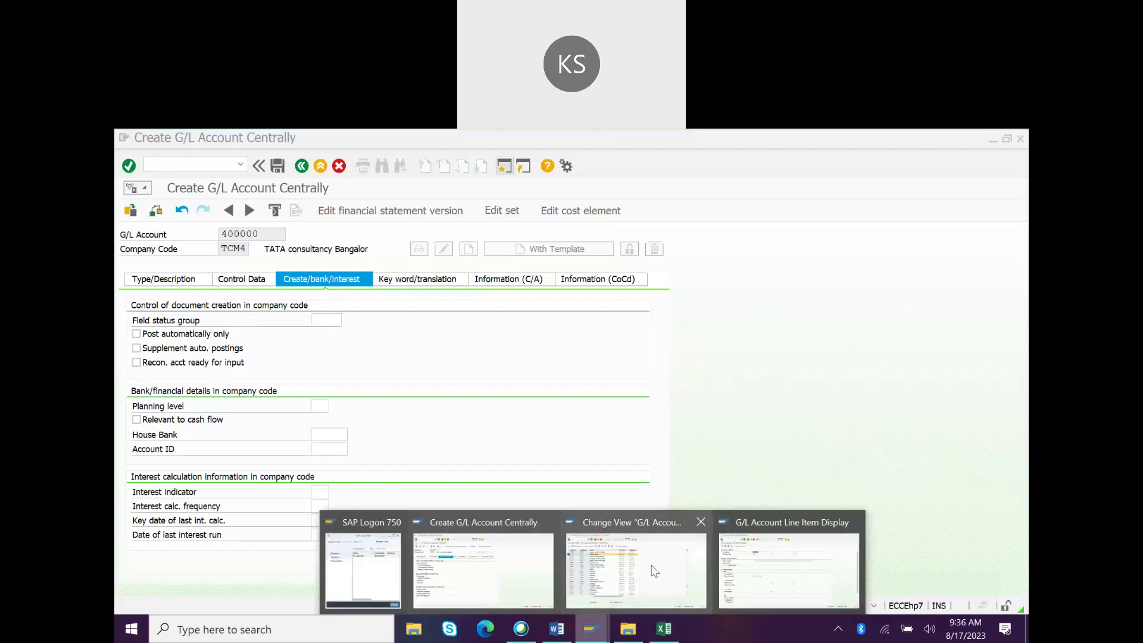
click(742, 571)
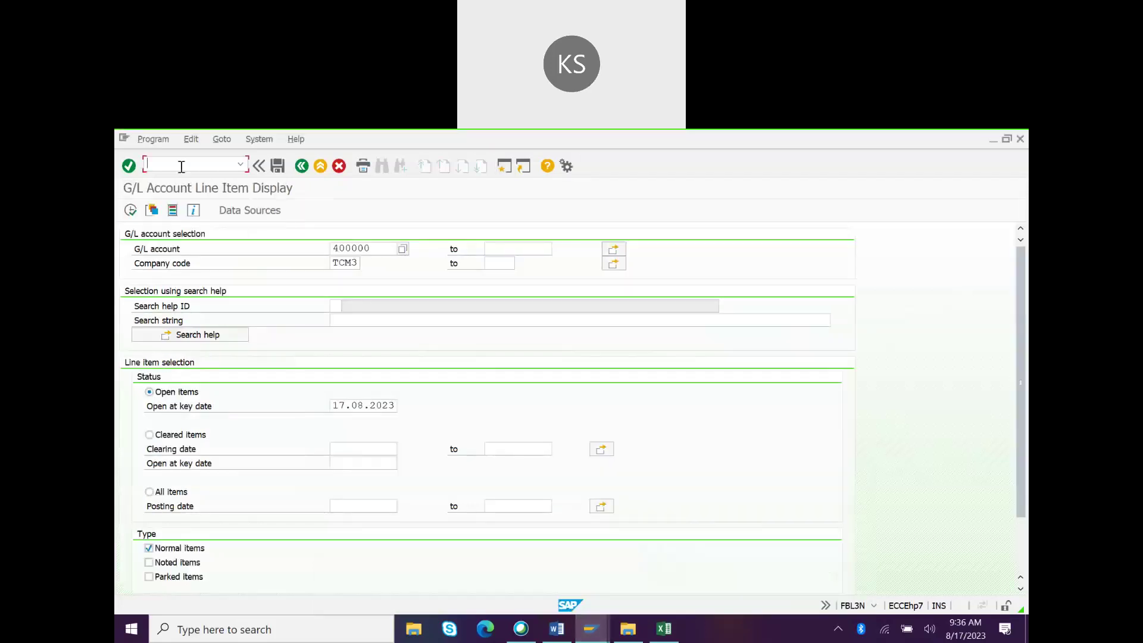
text(/nfbl3n)
key(Return)
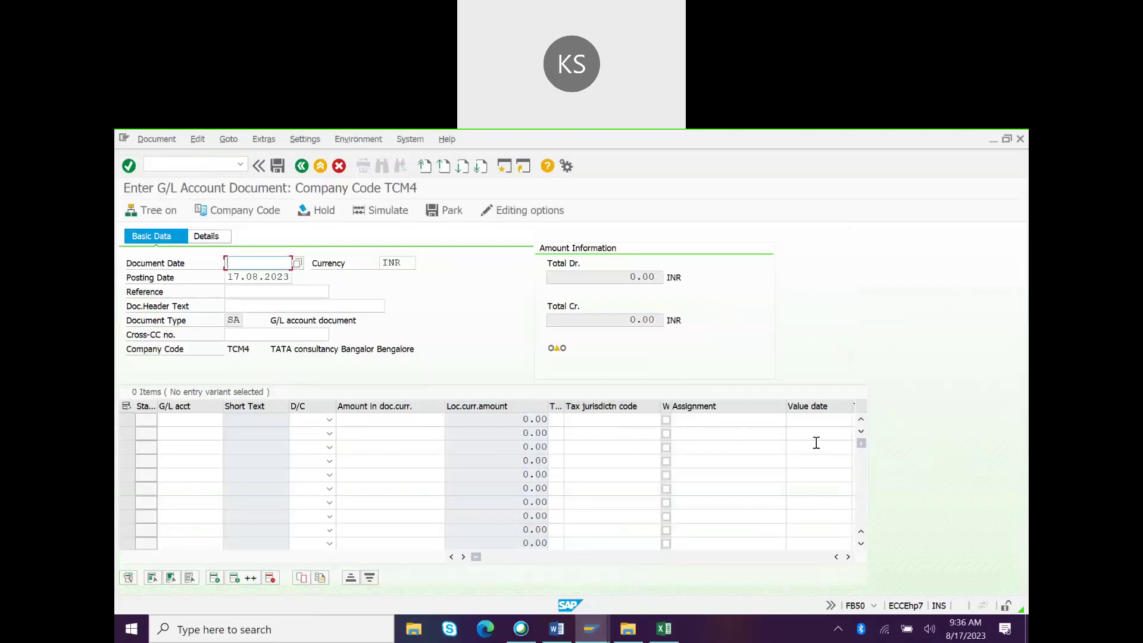
key(alt+Tab)
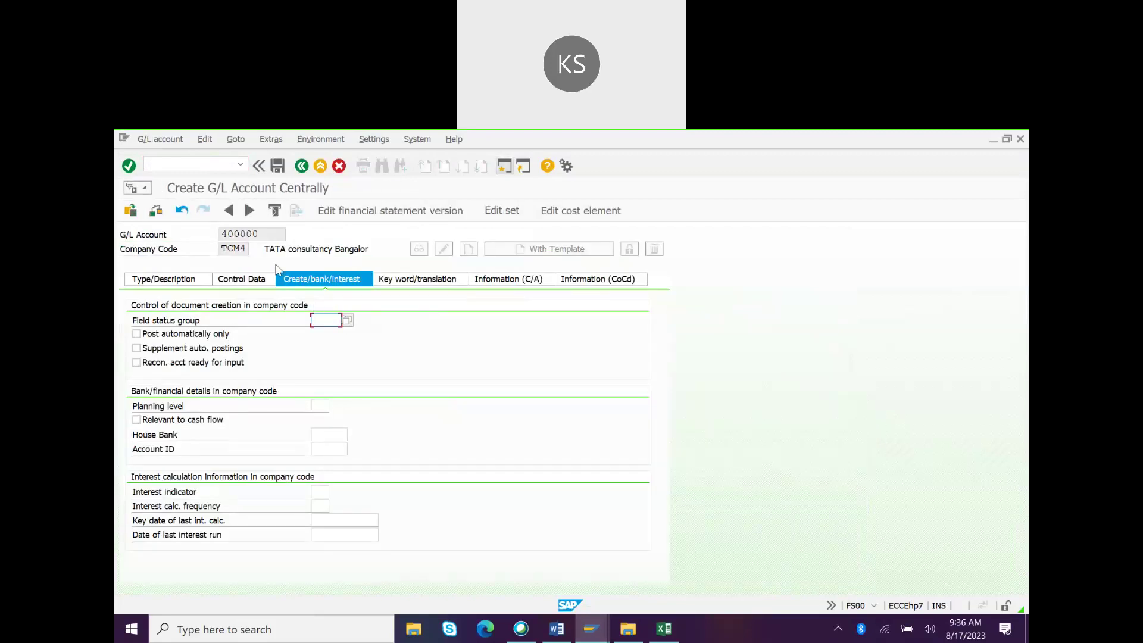
- Set the field status group to G004 (Cost accounts) and look at the FB50 entry screen before returning
click(346, 320)
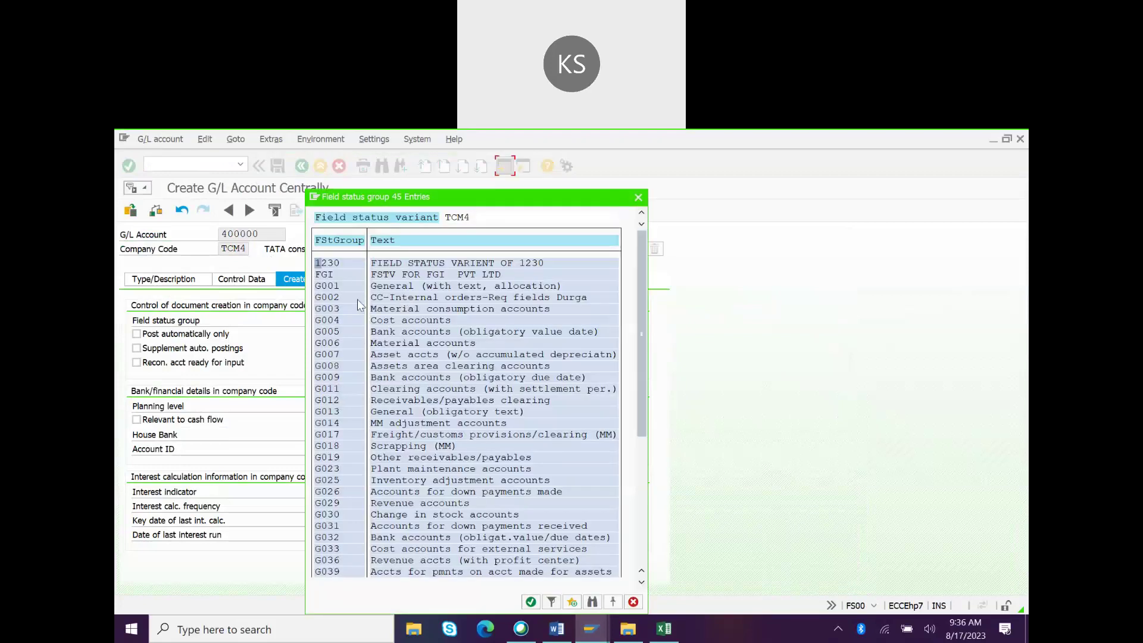
double_click(333, 320)
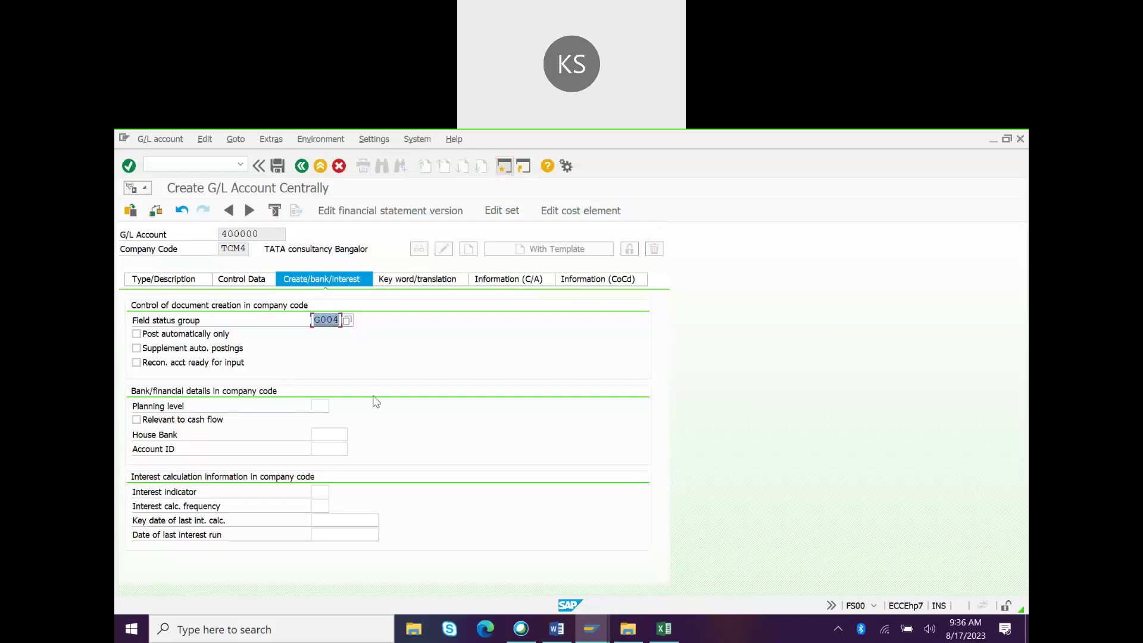
key(alt+Tab)
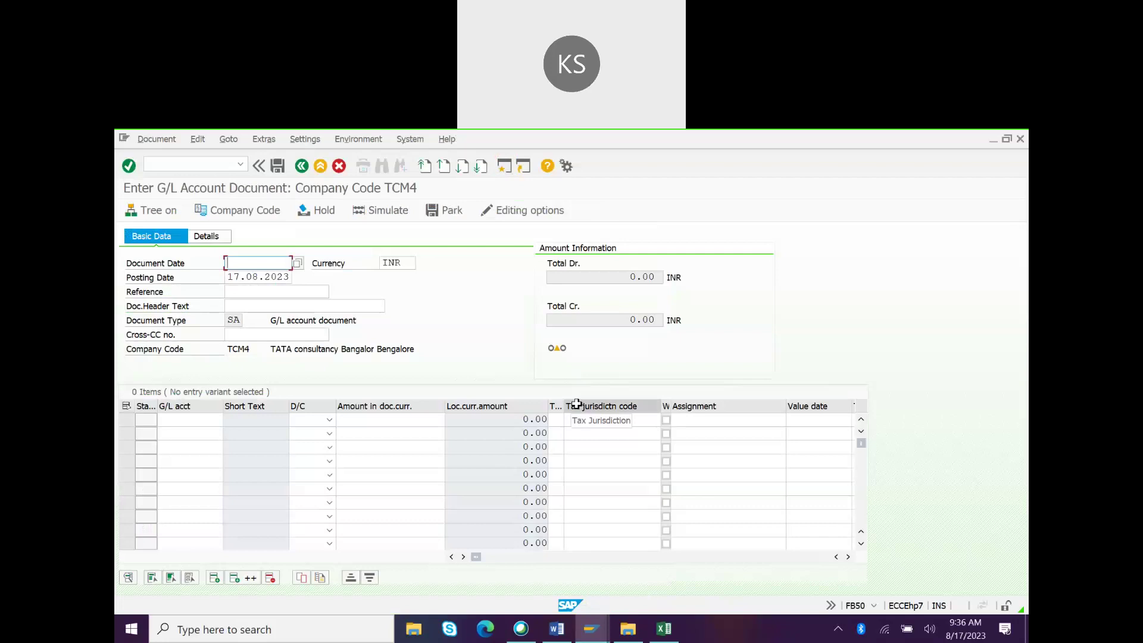
key(alt+Tab)
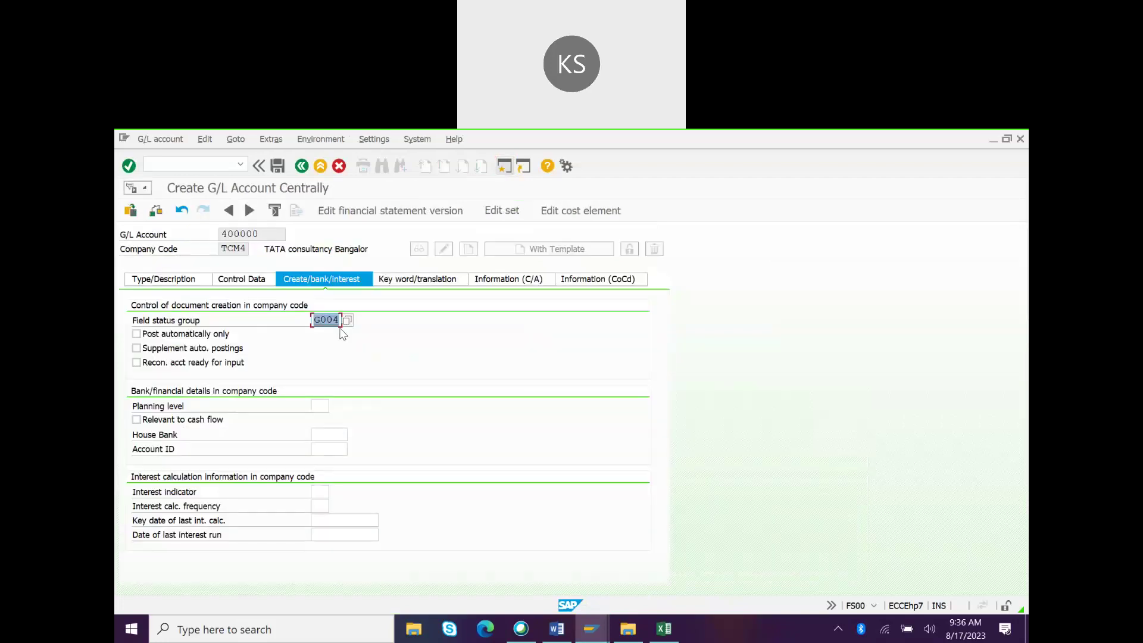
- Run transaction OBC4 in a new session and position the list of field status variants at TCM4
click(502, 168)
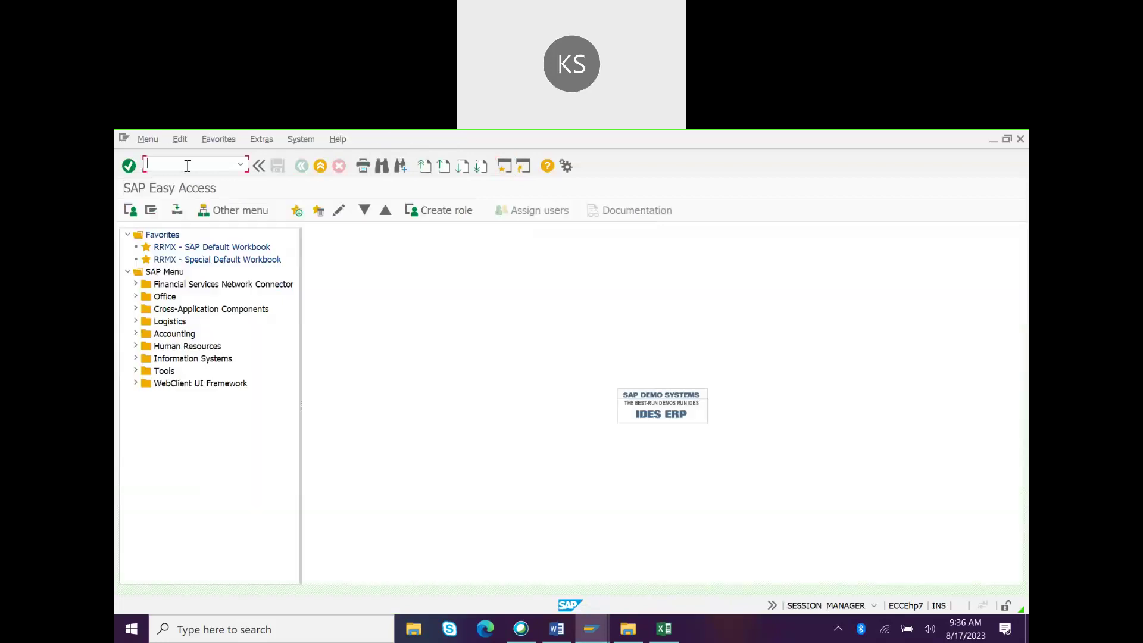
text(Obc4)
key(Return)
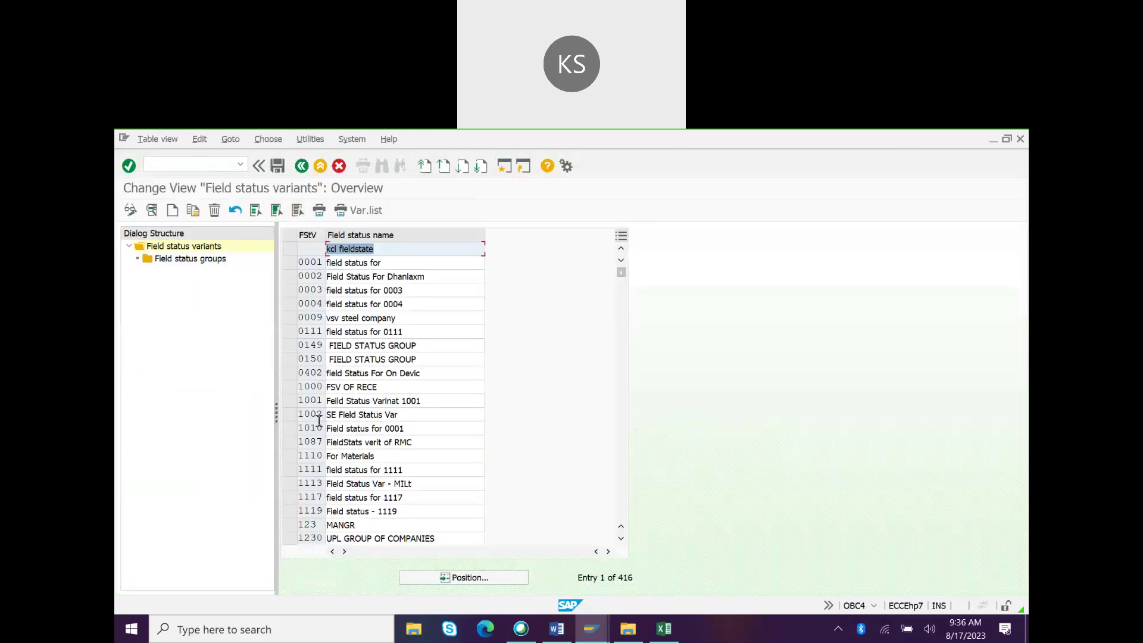
click(447, 577)
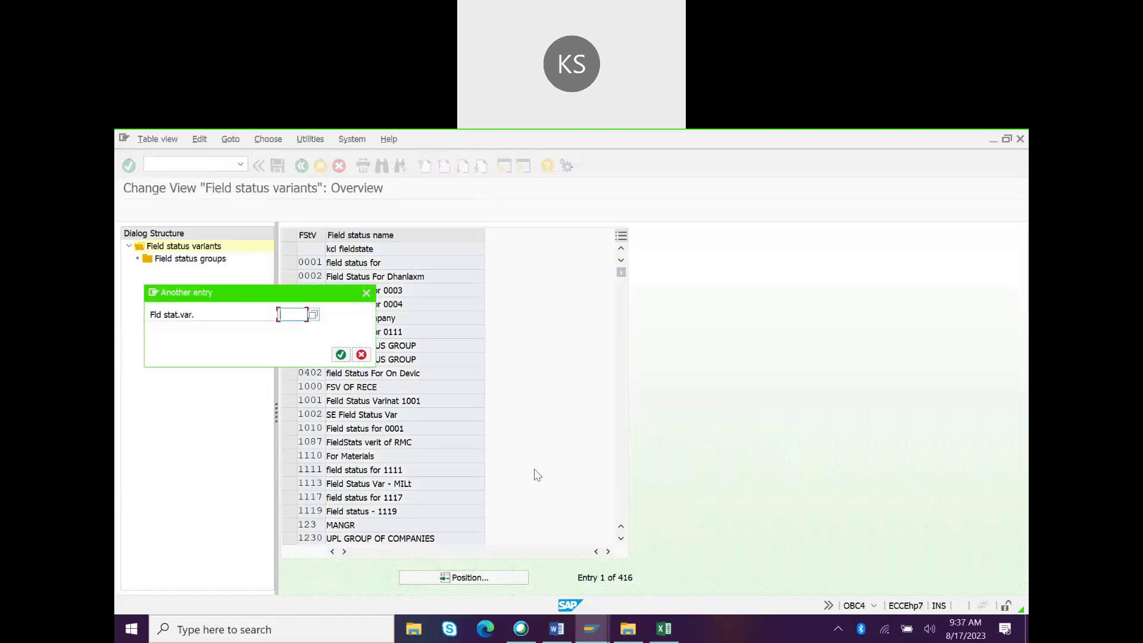
text(TCM4)
key(Return)
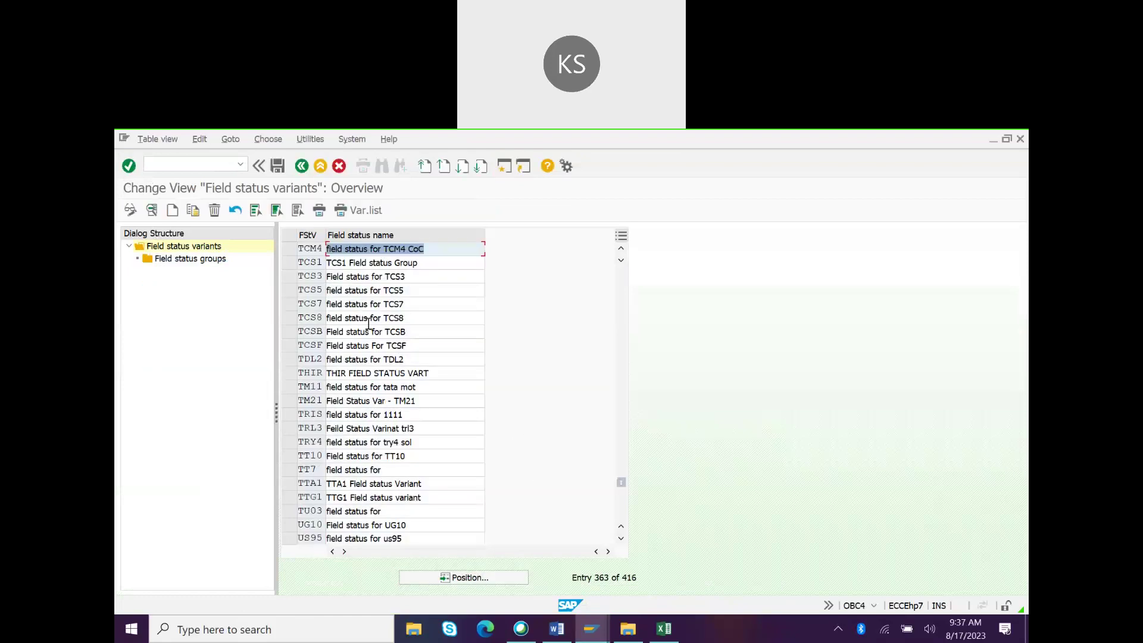
- Open the additional account assignments of field status group G004 in variant TCM4 and compare them with the new account's settings
click(289, 248)
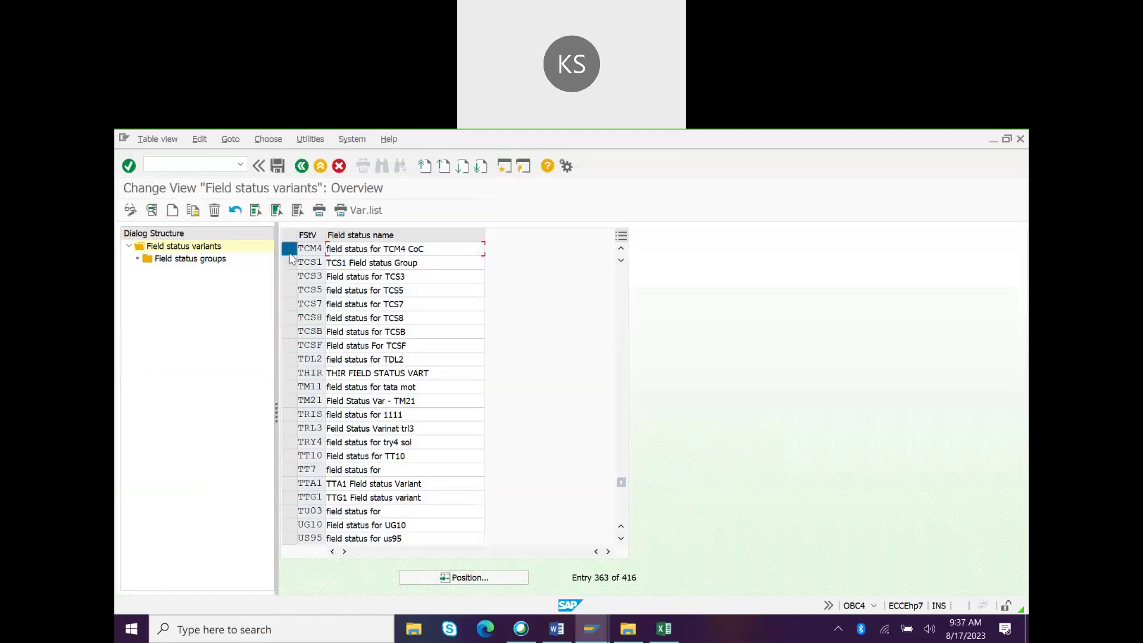
double_click(209, 260)
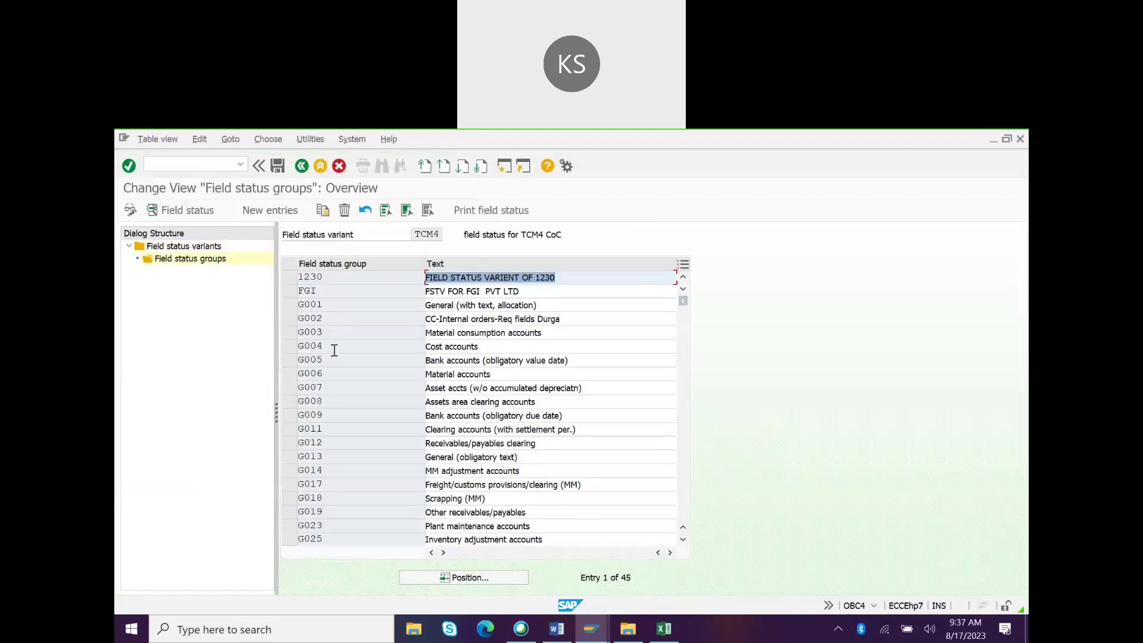
double_click(334, 349)
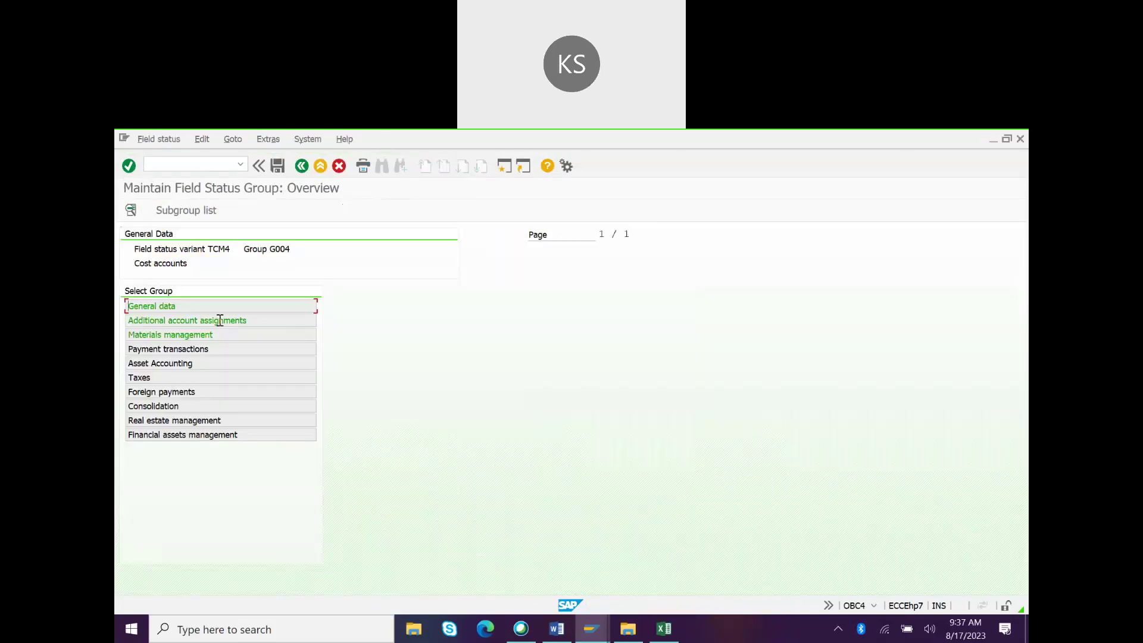
double_click(218, 320)
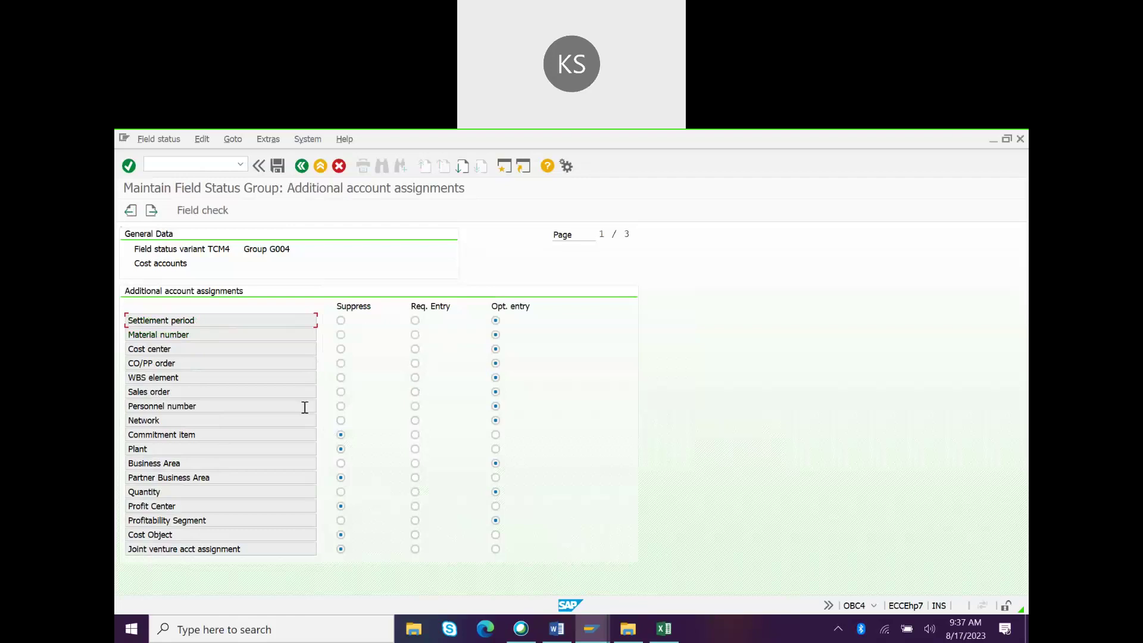
key(alt+Tab)
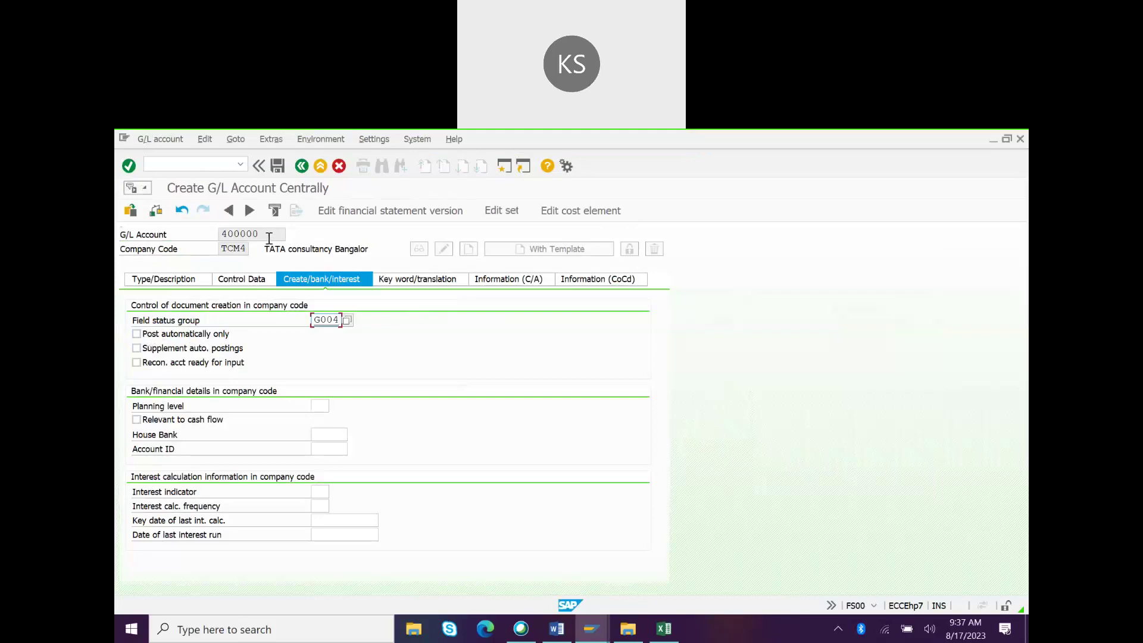
key(alt+Tab)
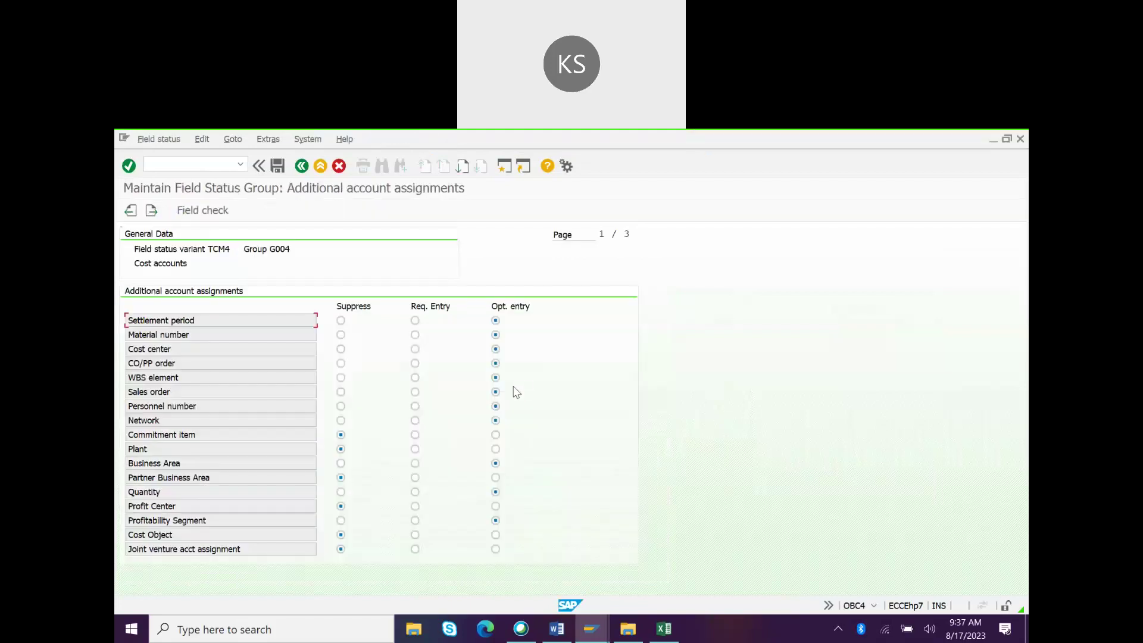
- Enter 40000 as the first line's G/L account in the FB50 document, and return to the account being created in FS00
key(alt+Tab)
key(alt+Tab)
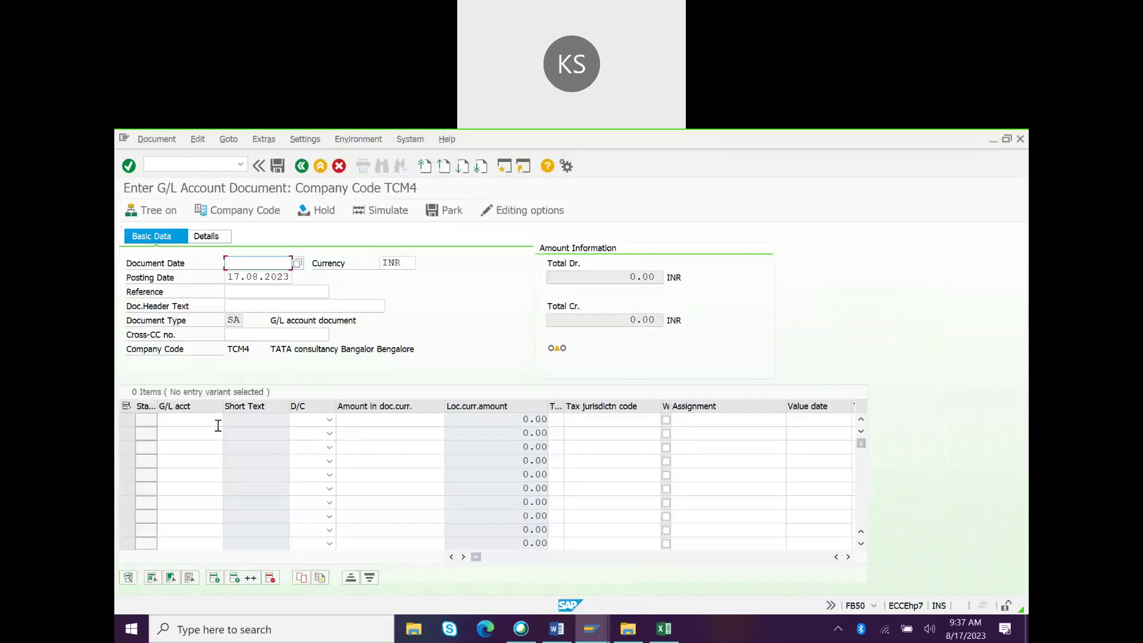
click(215, 421)
text(40000)
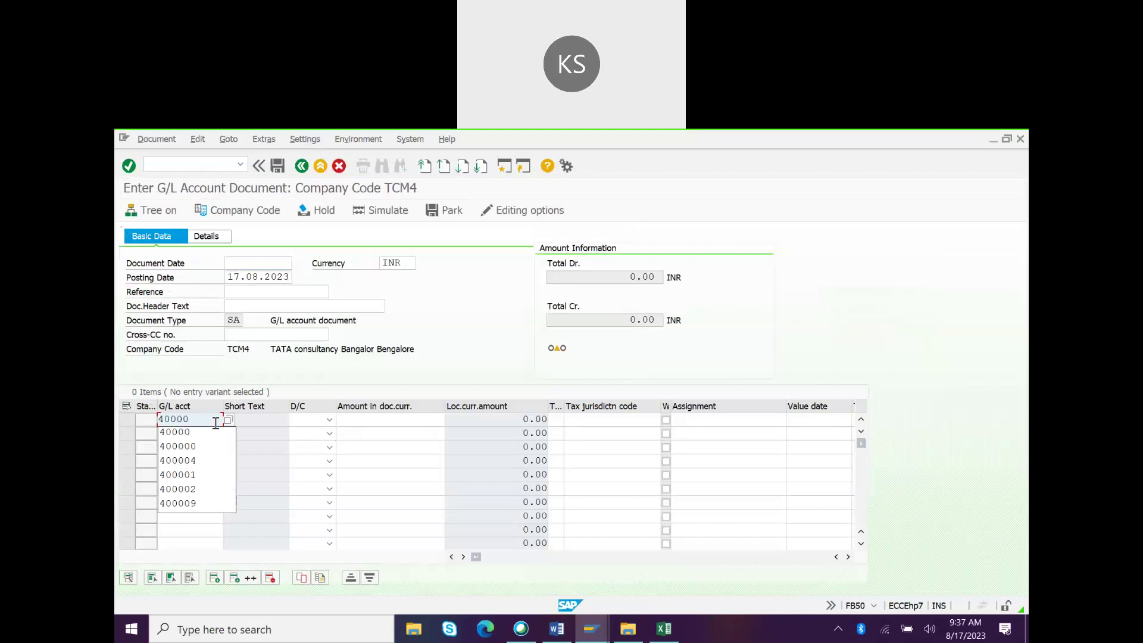
key(alt+Tab)
key(alt+Tab)
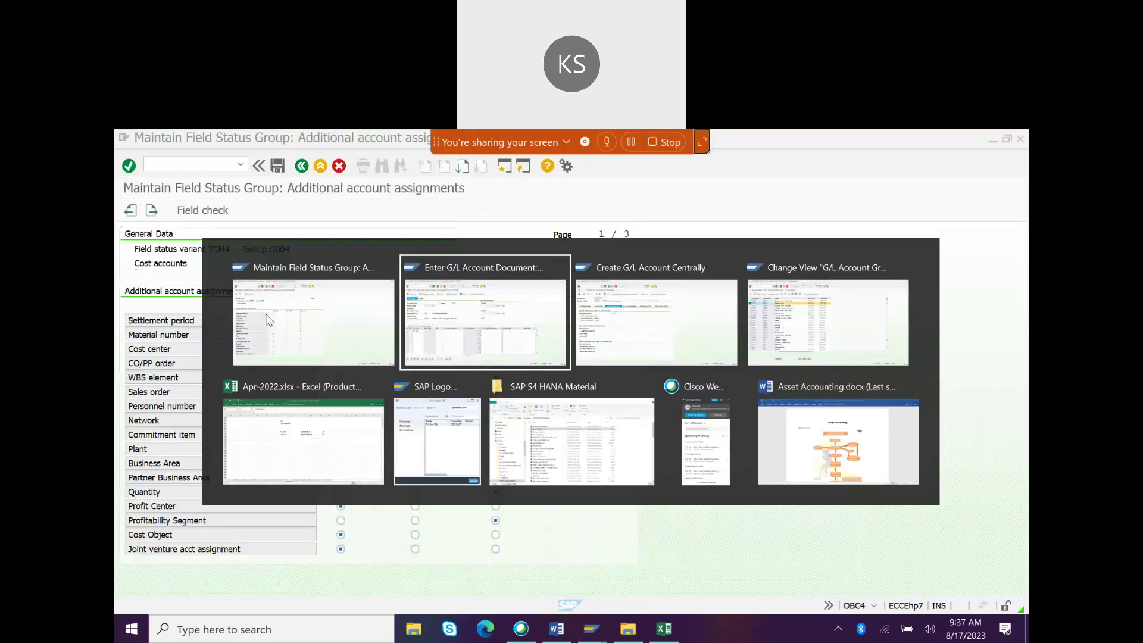
key(alt+Tab)
key(alt+Tab)
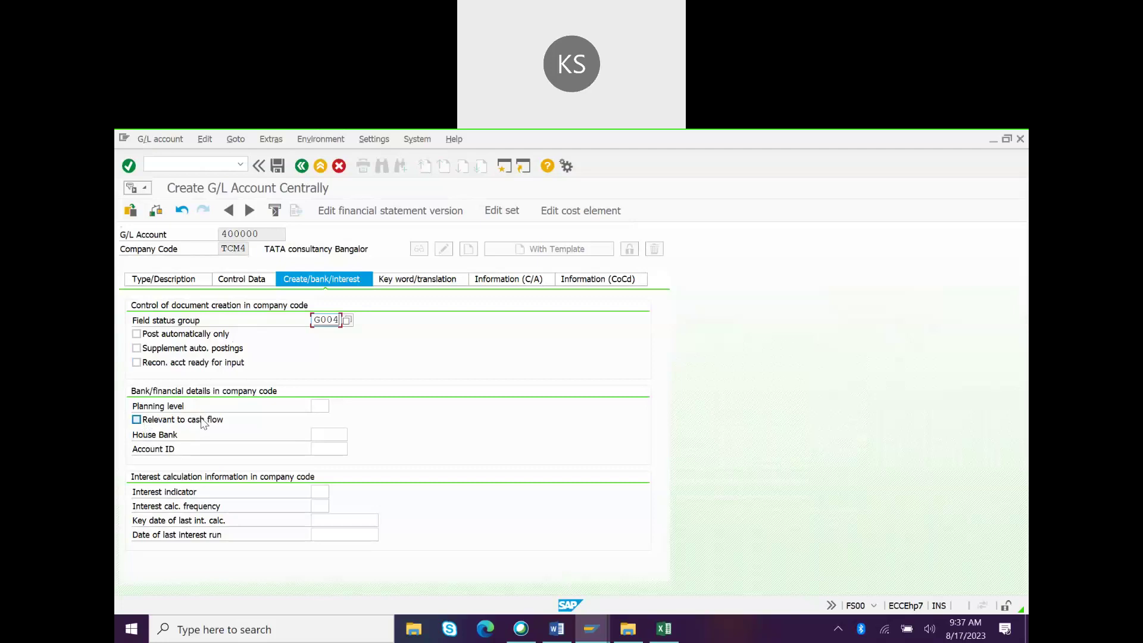
- Check the house bank fields and the type and description data, and save G/L account 400000 in company code TCM4
click(332, 447)
click(328, 434)
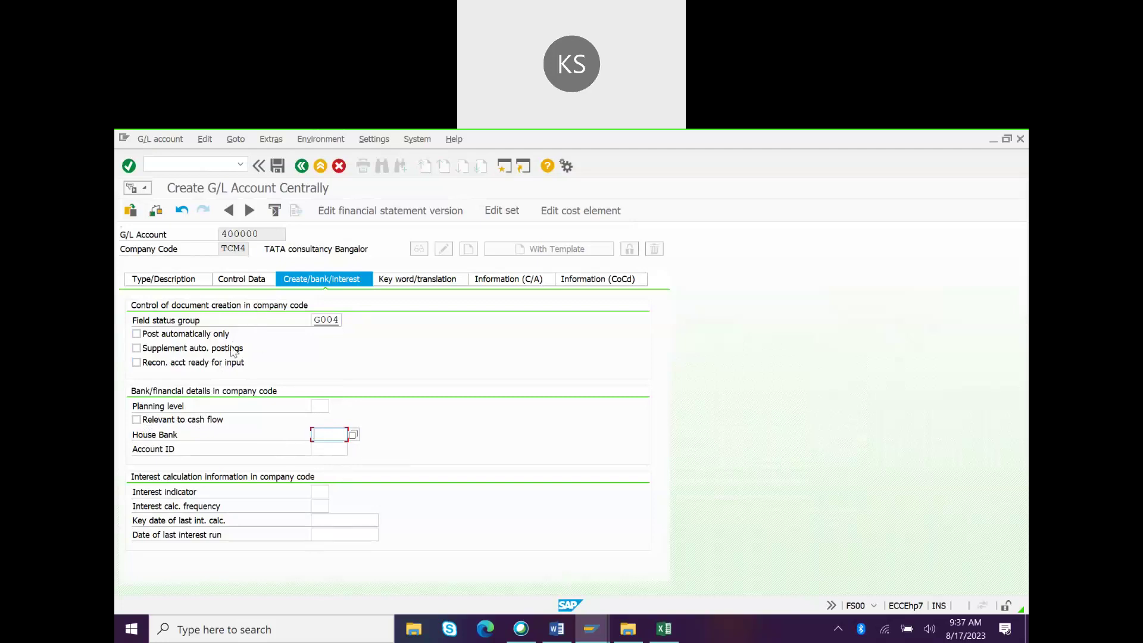
click(184, 279)
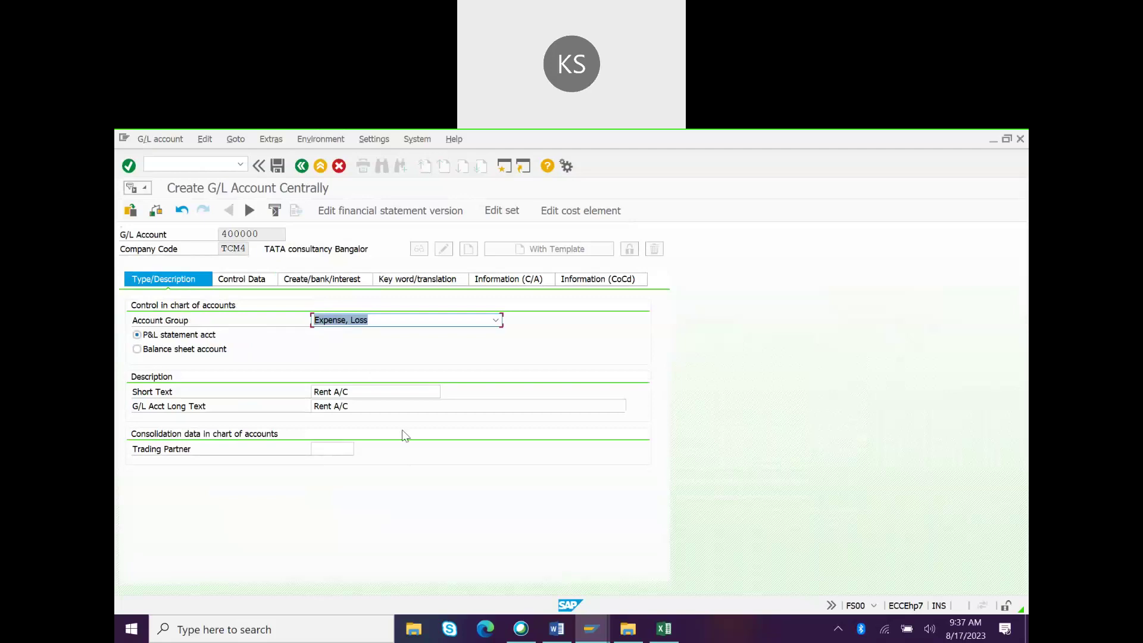
click(277, 166)
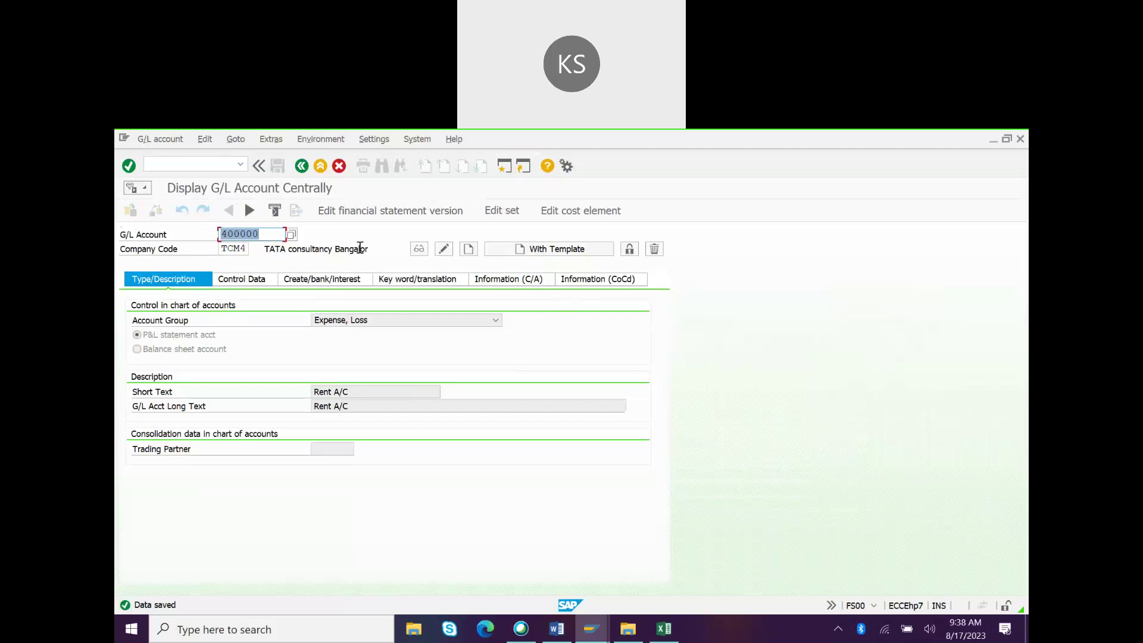
- Look at the block settings of account 400000, and rerun FS00 to display the account in company code TCM3
click(629, 248)
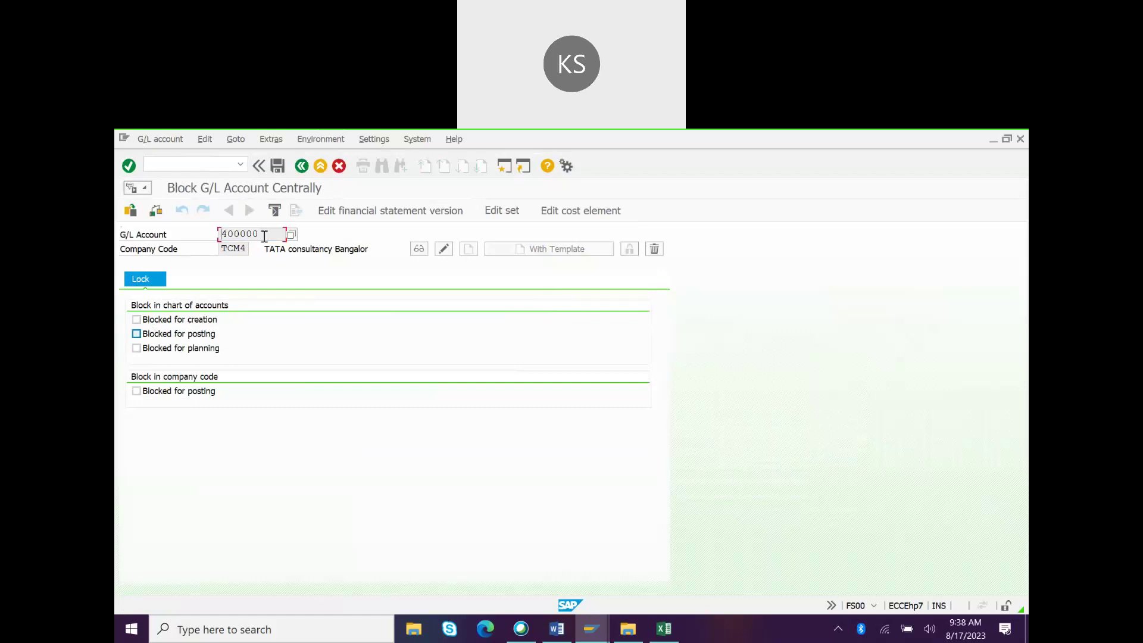
click(302, 165)
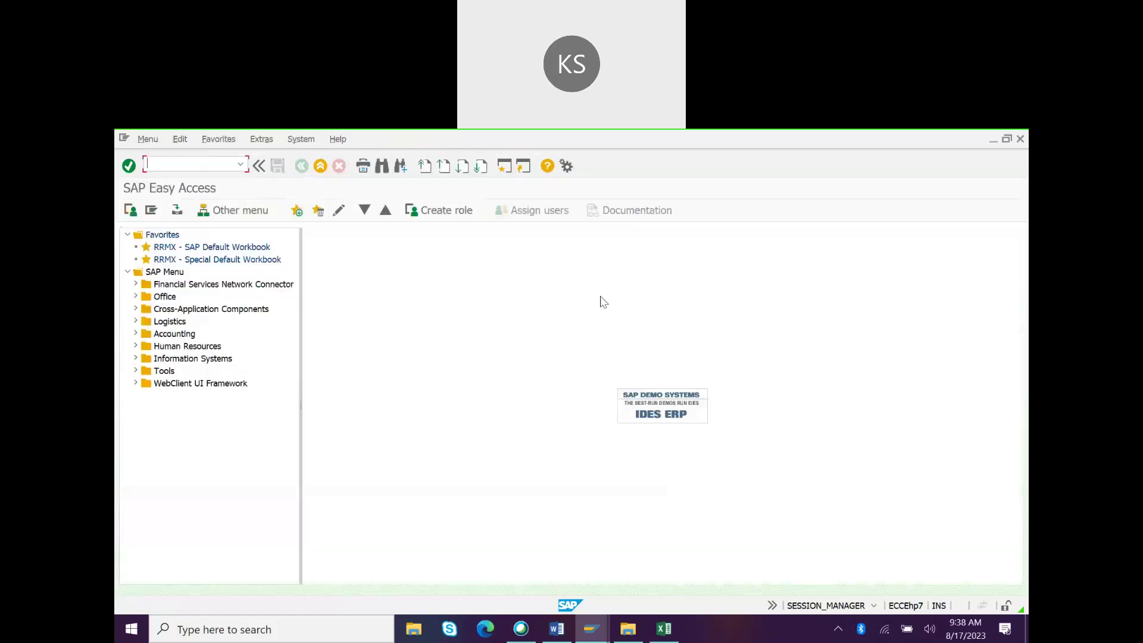
text(Fs00)
key(Return)
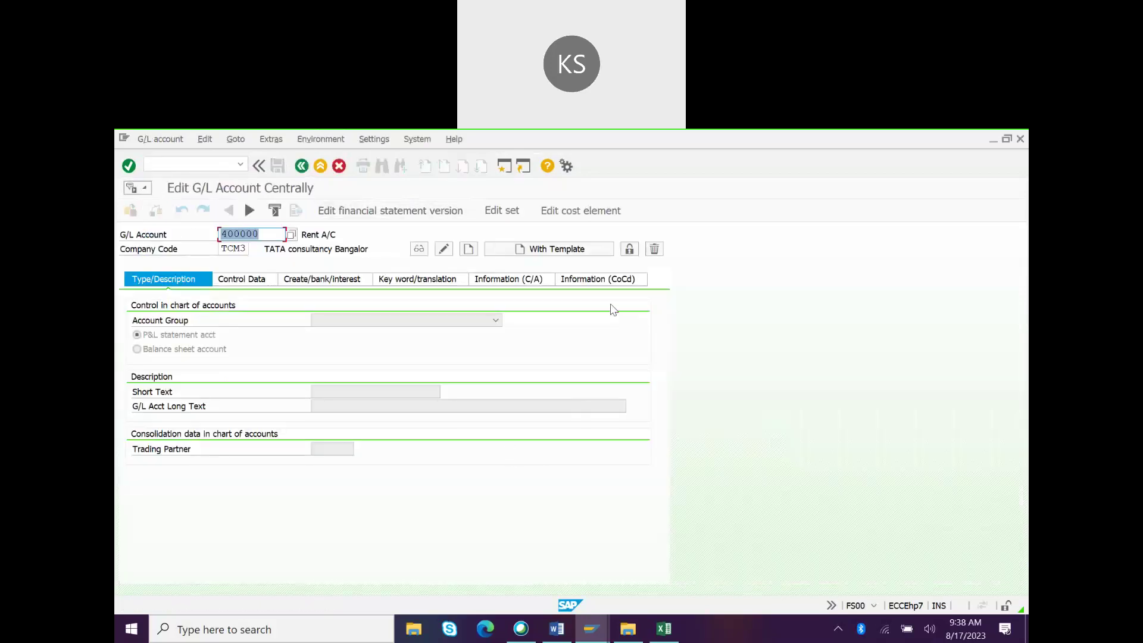
key(Return)
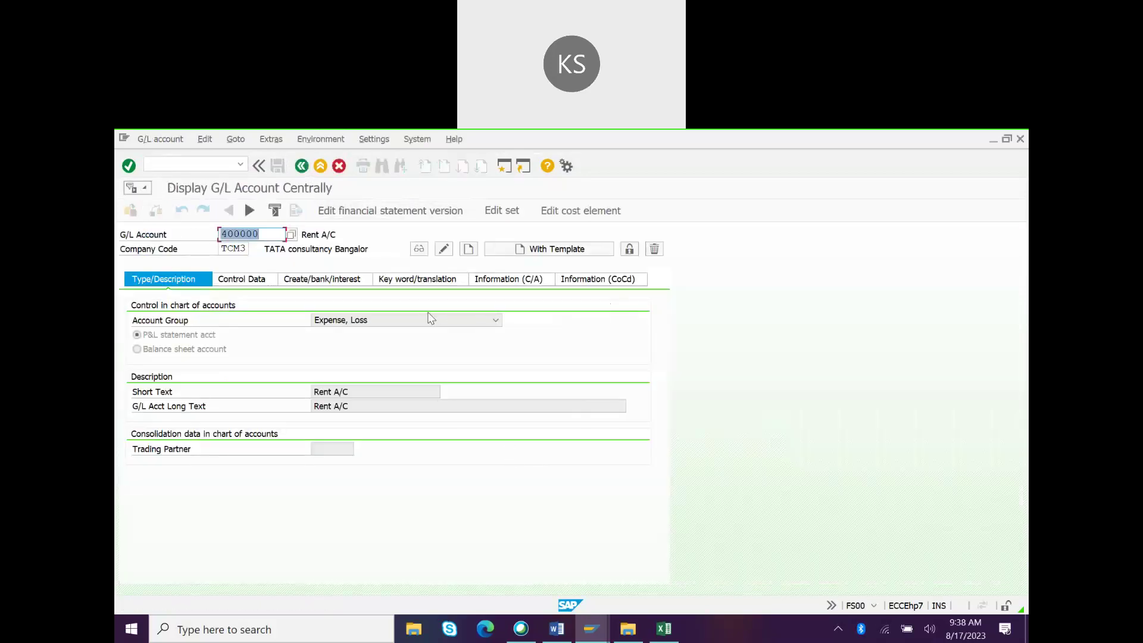
- Examine the deletion flags and the block settings of account 400000 in company code TCM3
click(654, 250)
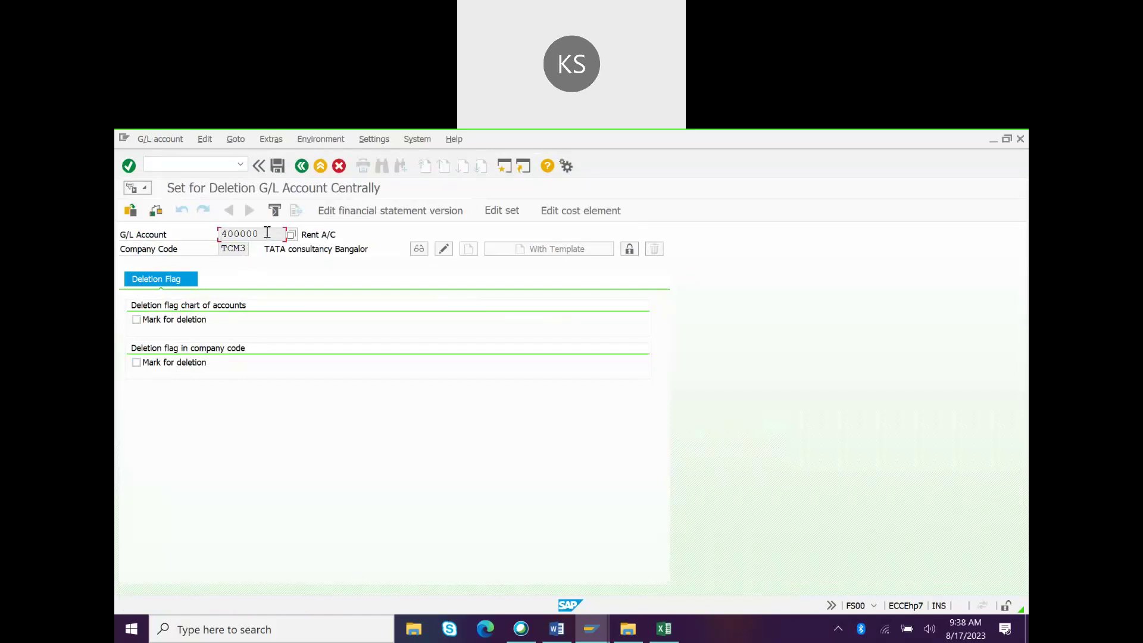
drag(267, 233, 196, 235)
double_click(247, 248)
click(419, 250)
click(629, 249)
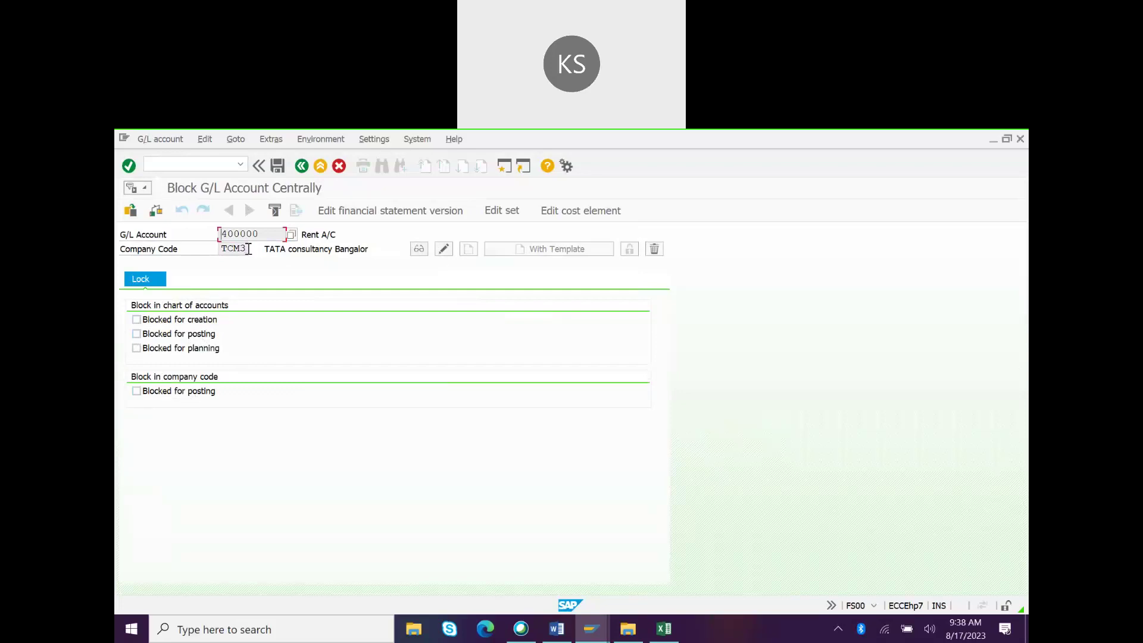
drag(249, 249, 203, 239)
click(265, 231)
- Change the FB50 document's company code to TCM3 and enter 400000 as the first line's G/L account
key(alt+Tab)
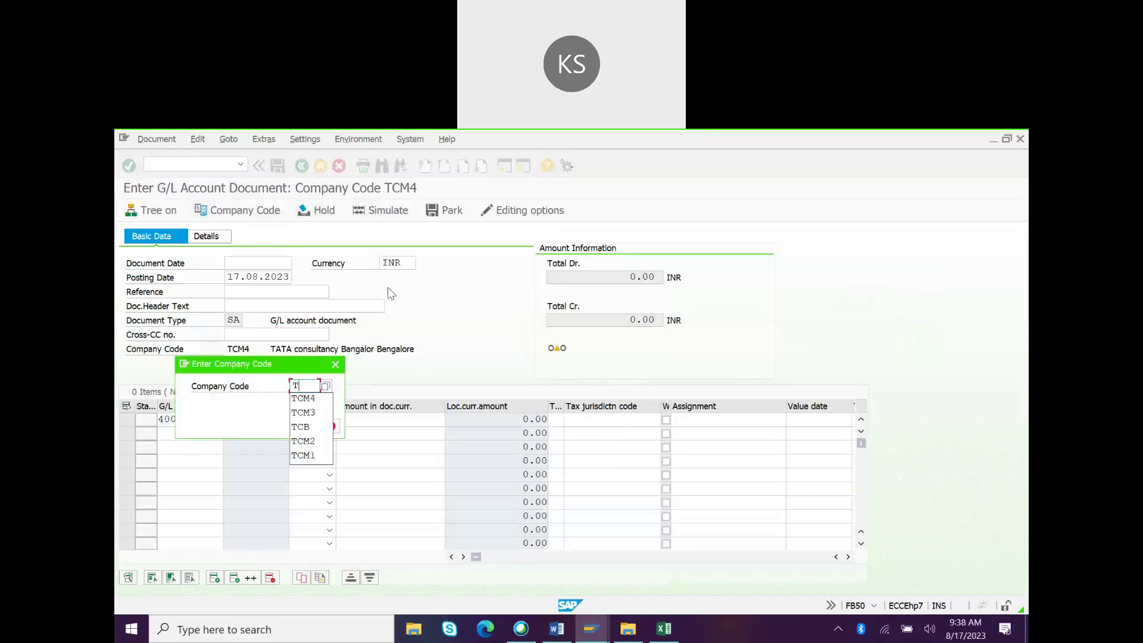
key(Down)
key(Return)
key(Return)
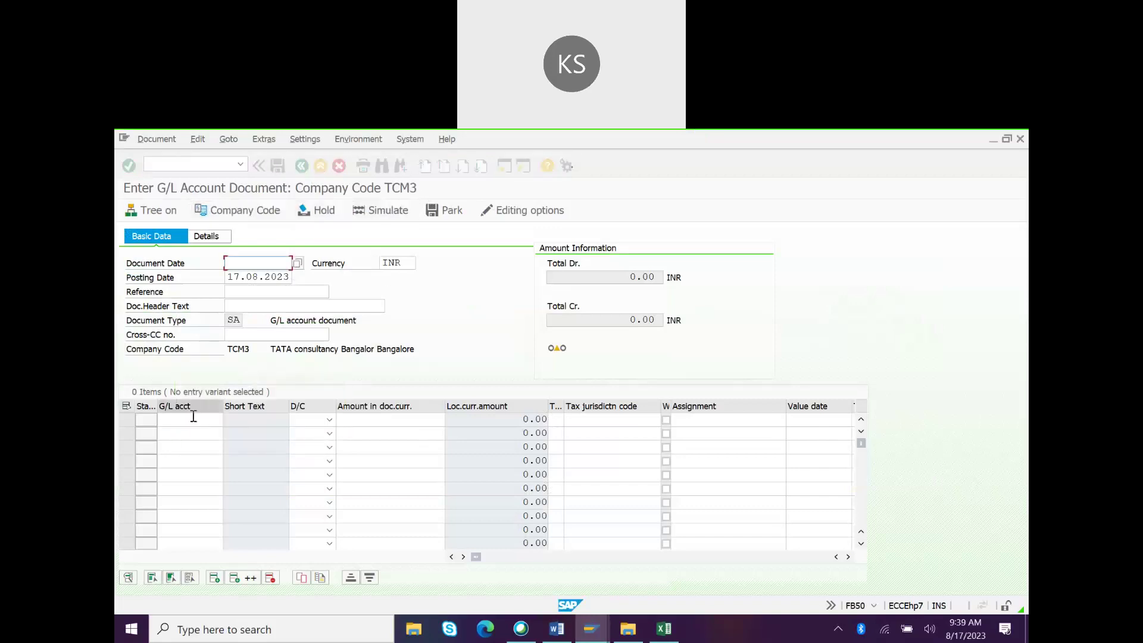
text(400000)
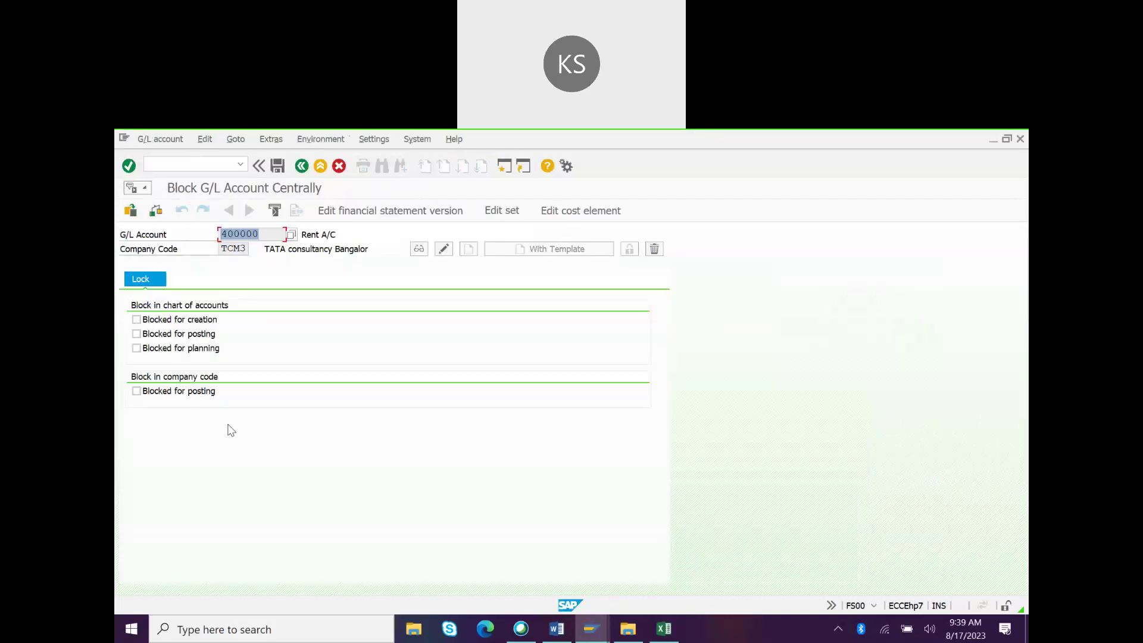
- Display account 400000 in company code TCM3 and review its company code information and control data
click(420, 249)
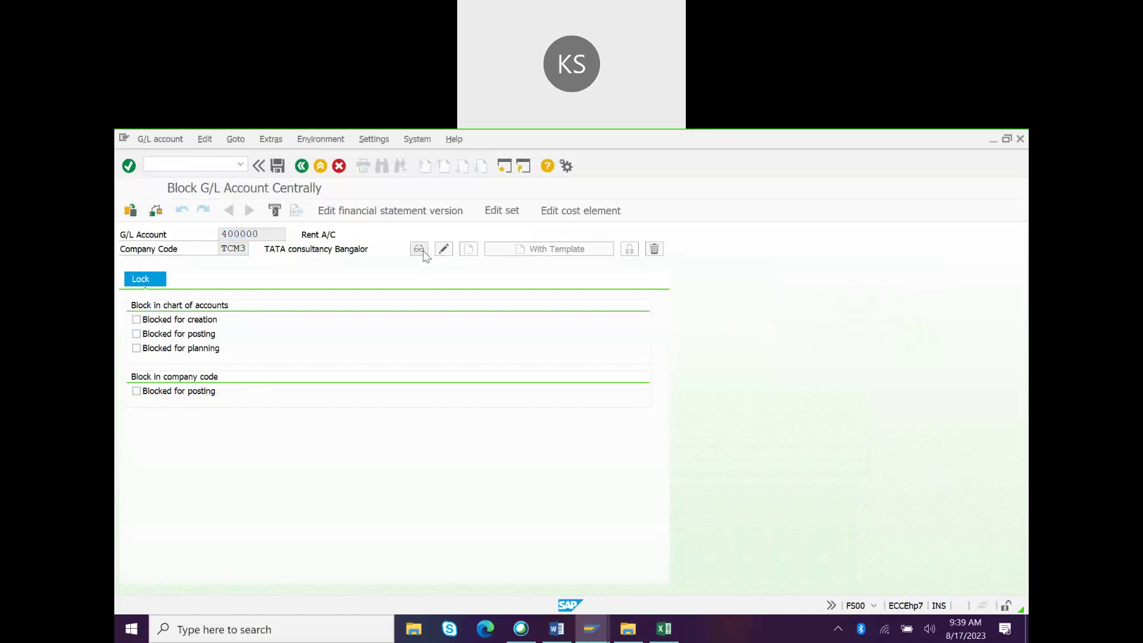
click(278, 237)
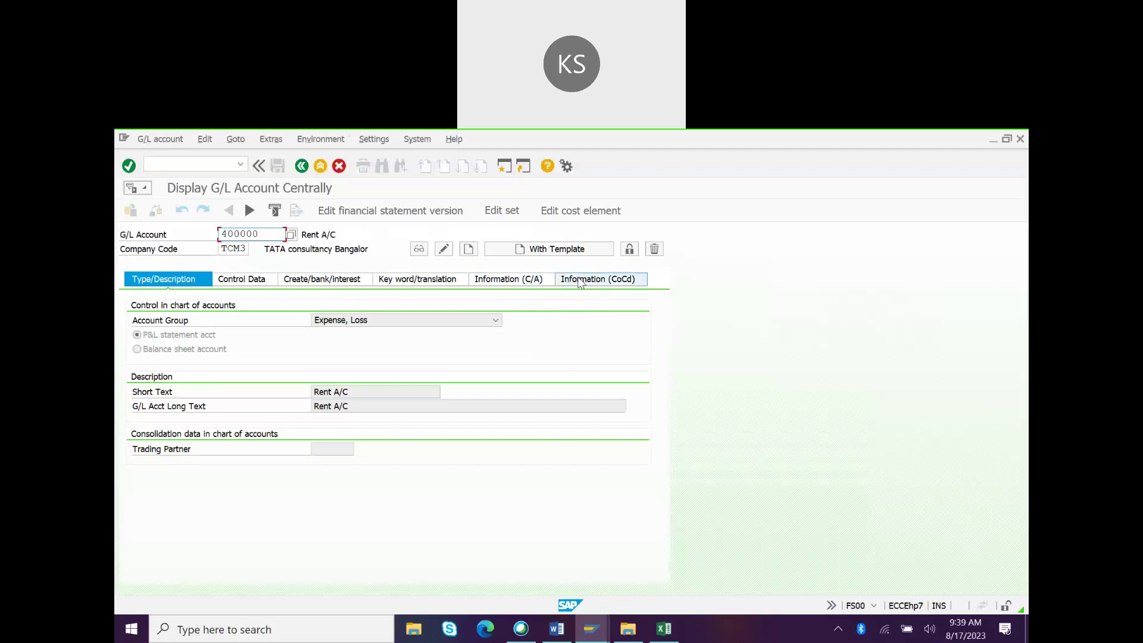
click(581, 280)
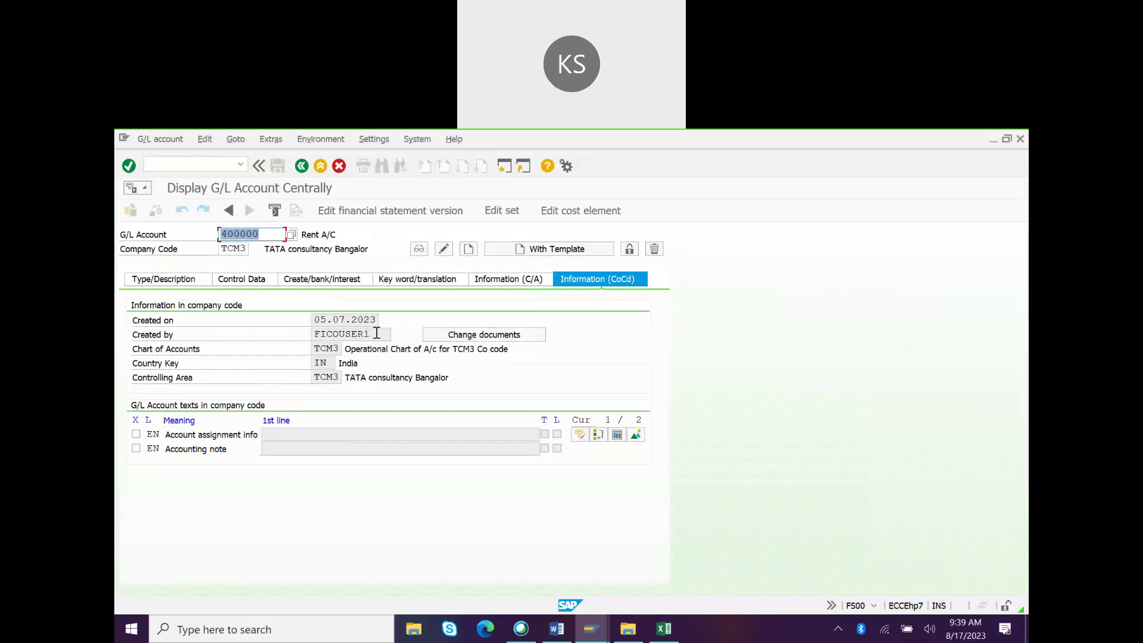
drag(370, 332, 240, 330)
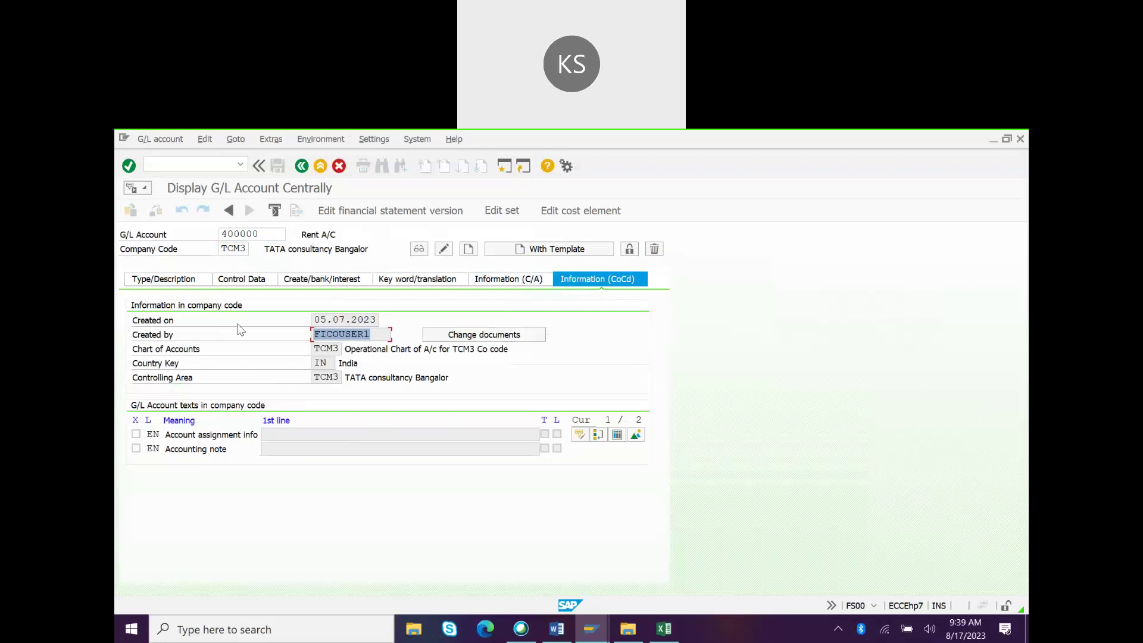
click(292, 280)
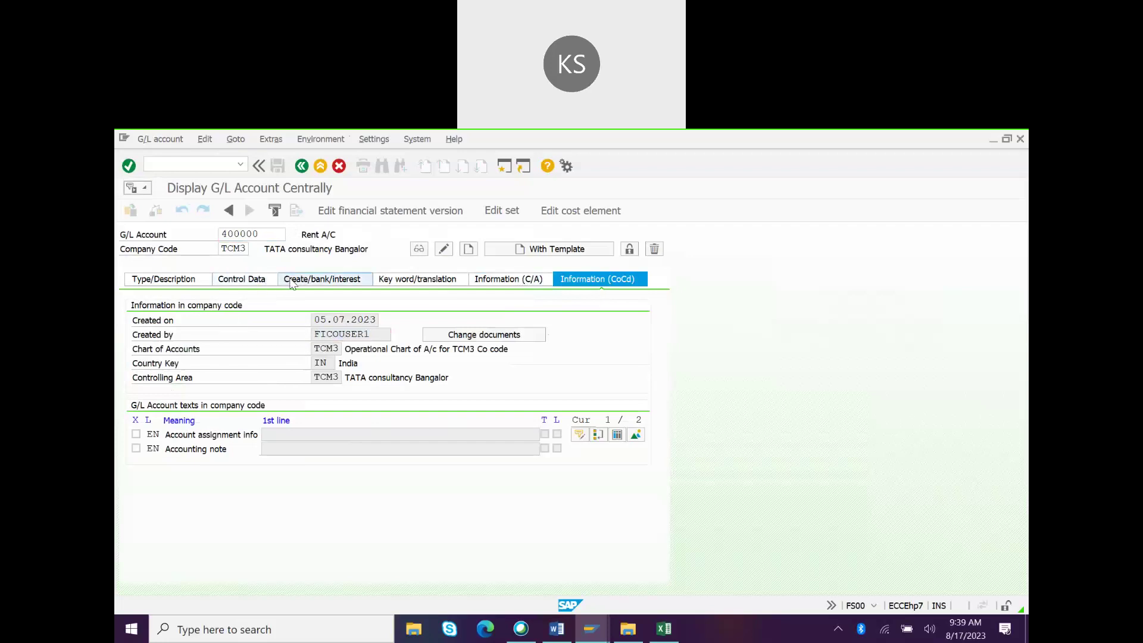
click(257, 280)
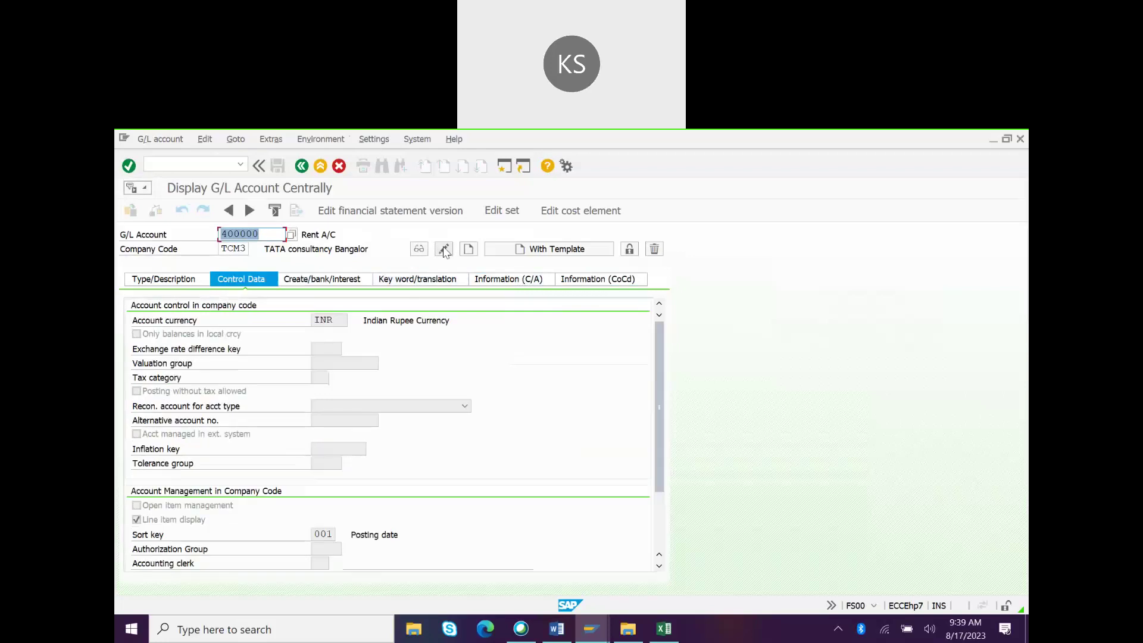
- Try to turn on open item management for account 400000 in company code TCM3
click(444, 248)
click(136, 505)
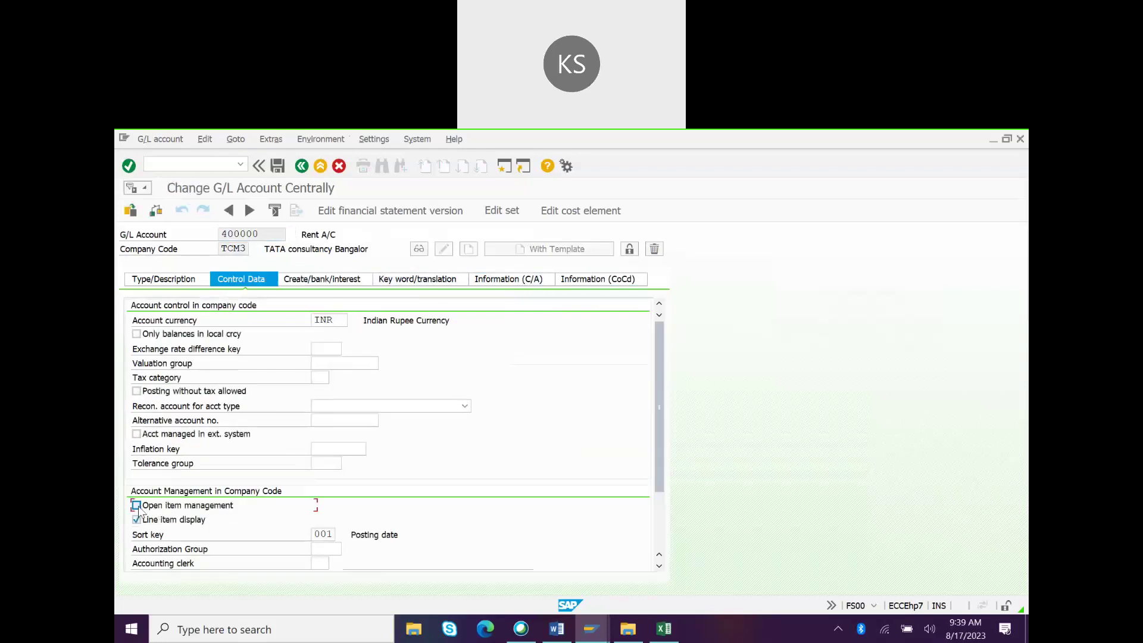
key(Return)
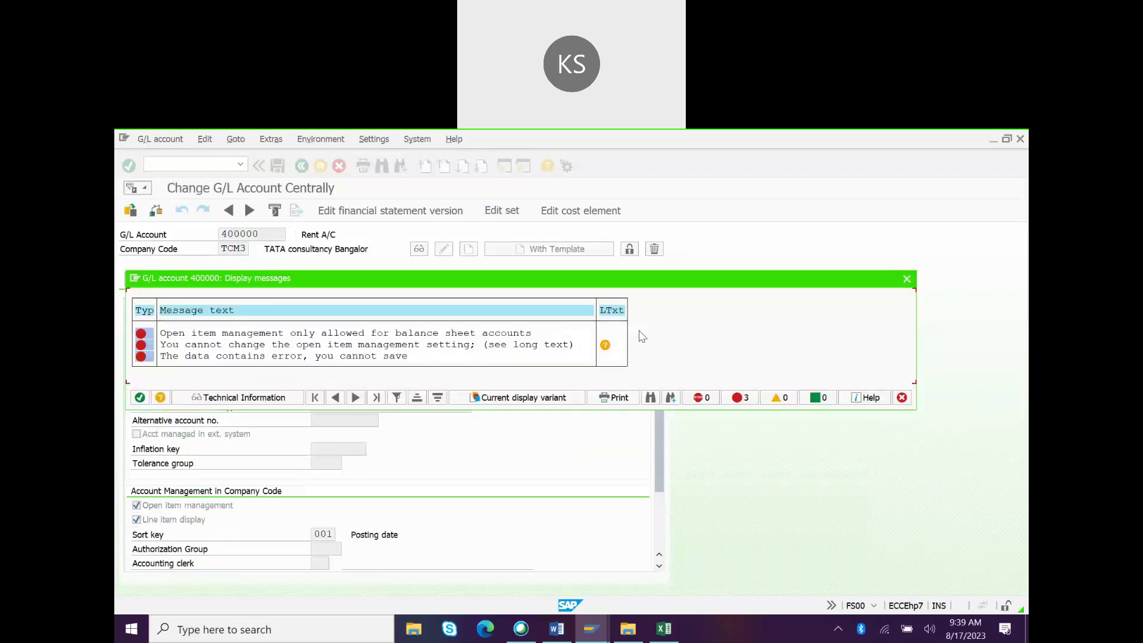
click(140, 397)
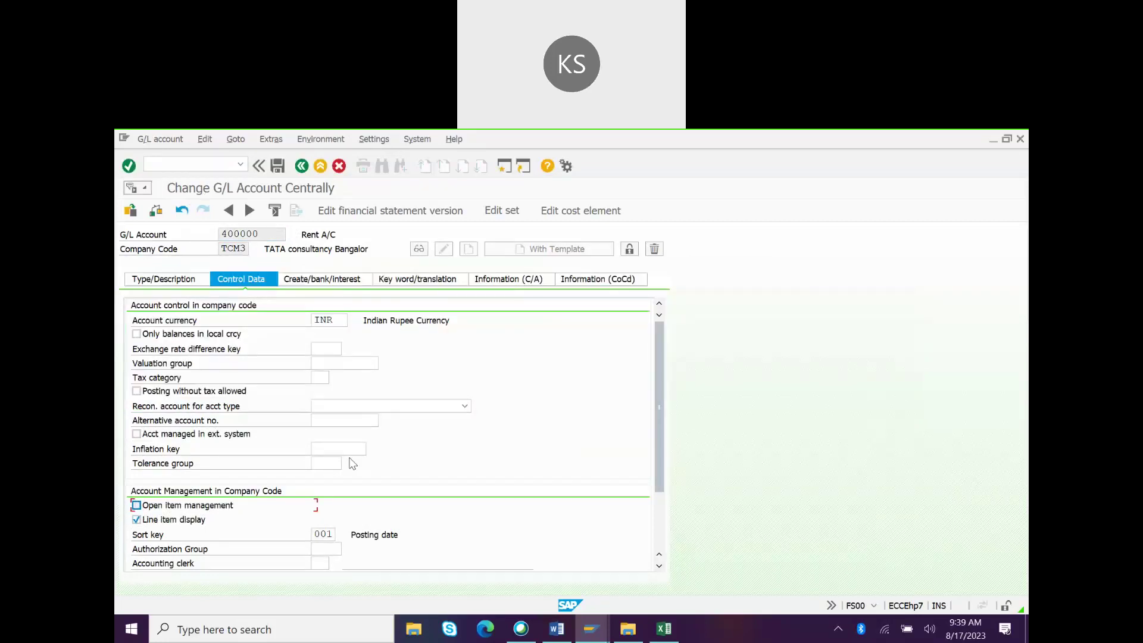
- Set the alternative account number of account 400000 to 300 and save the change
click(345, 416)
text(300)
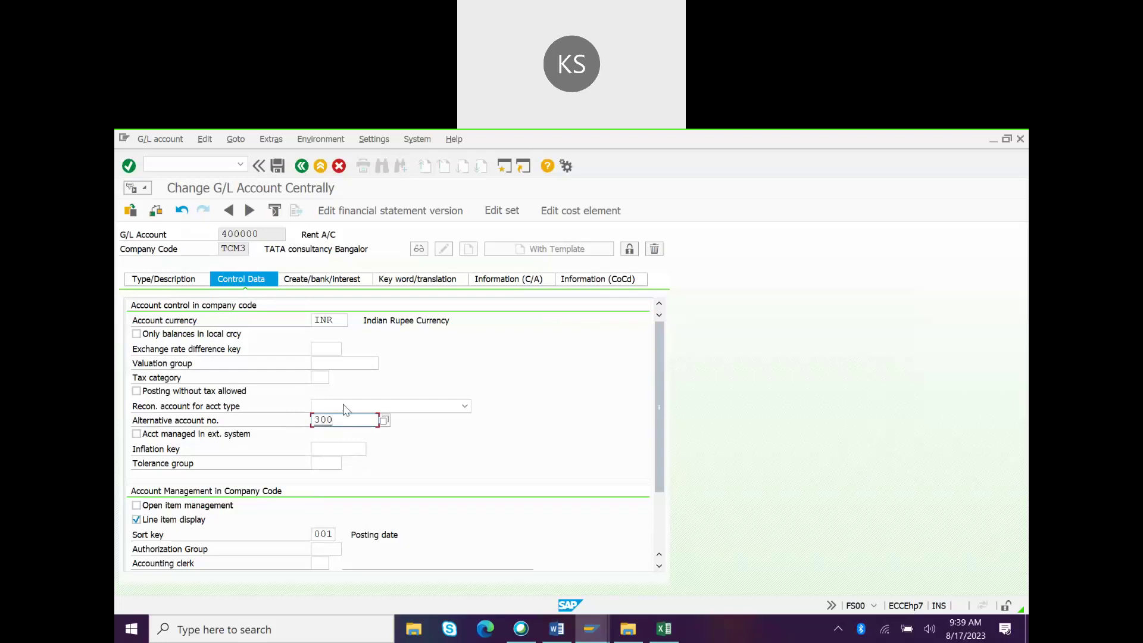
click(277, 166)
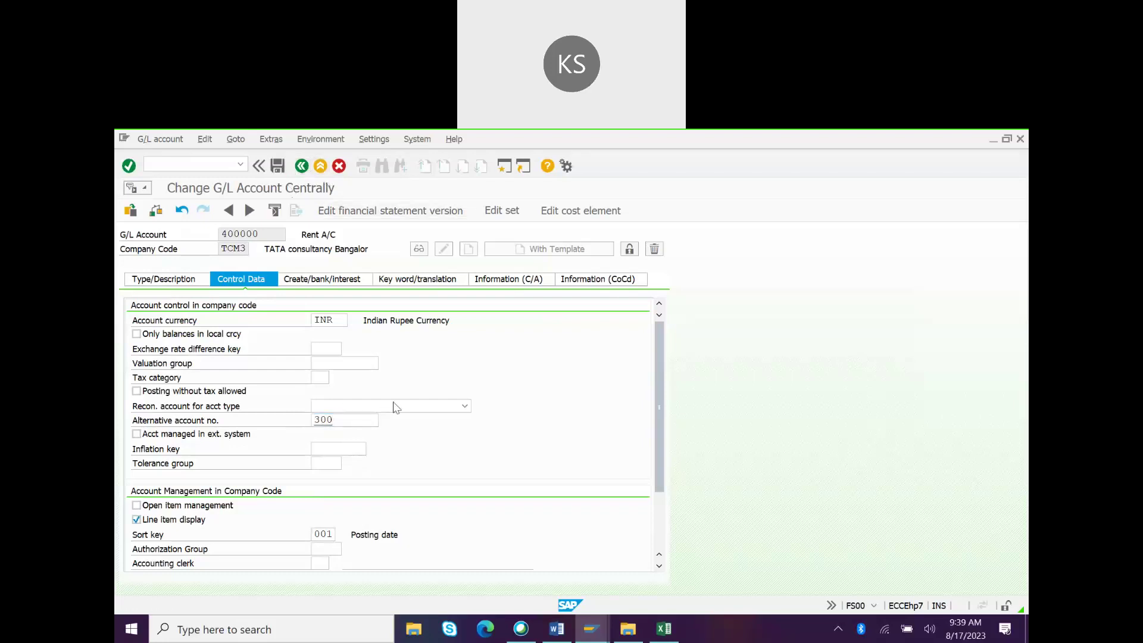
- Open the change documents of account 400000 in its company code information and list all changes
click(598, 284)
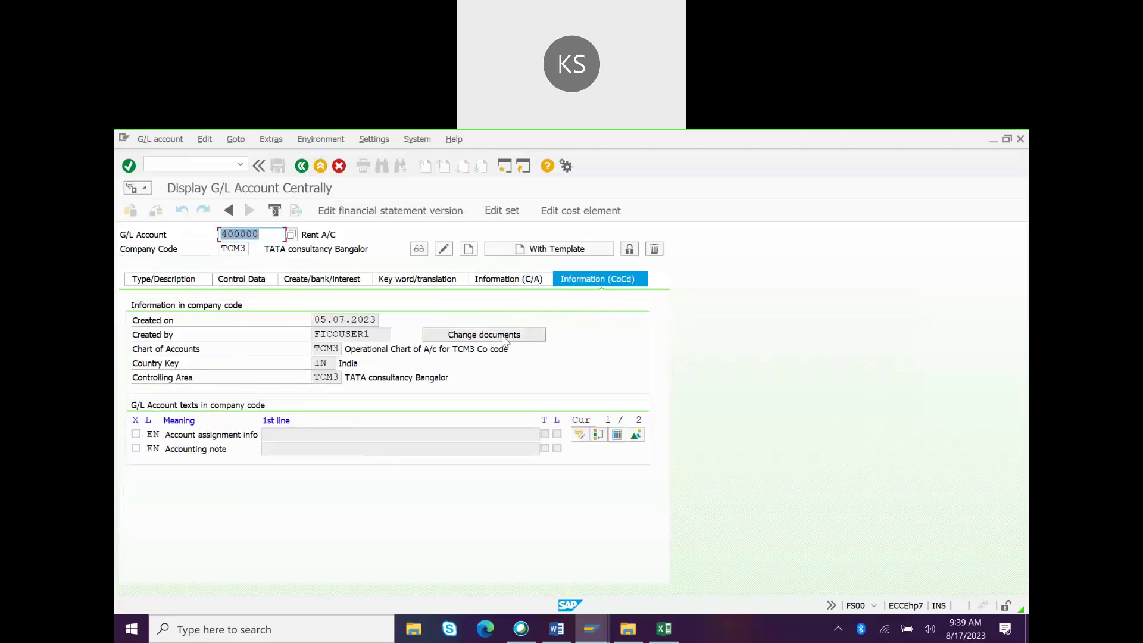
click(503, 337)
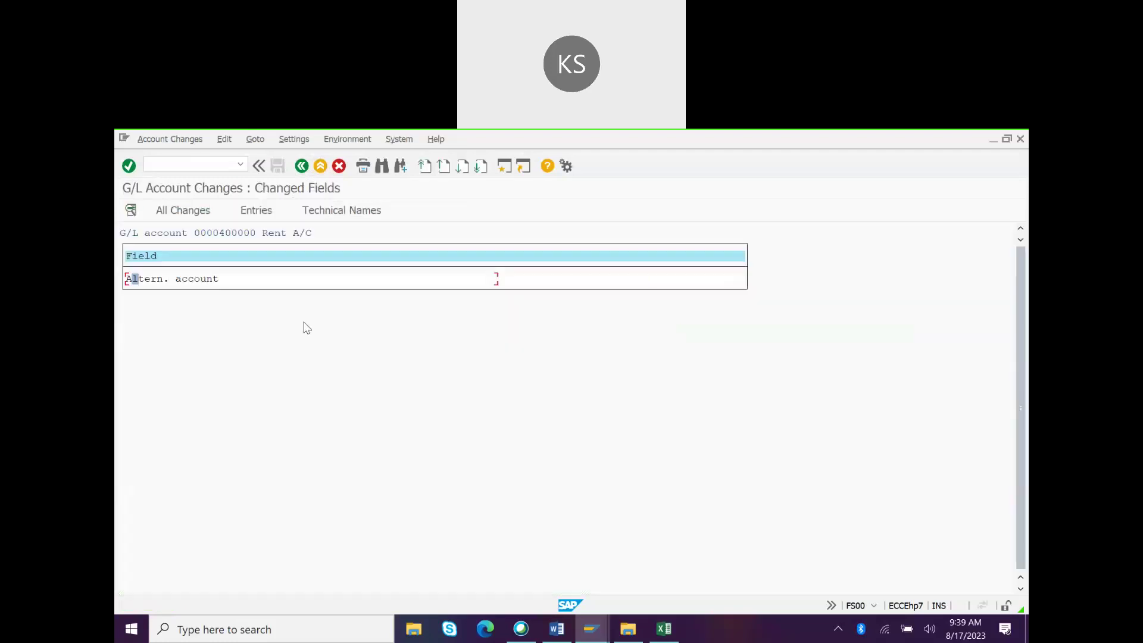
click(174, 215)
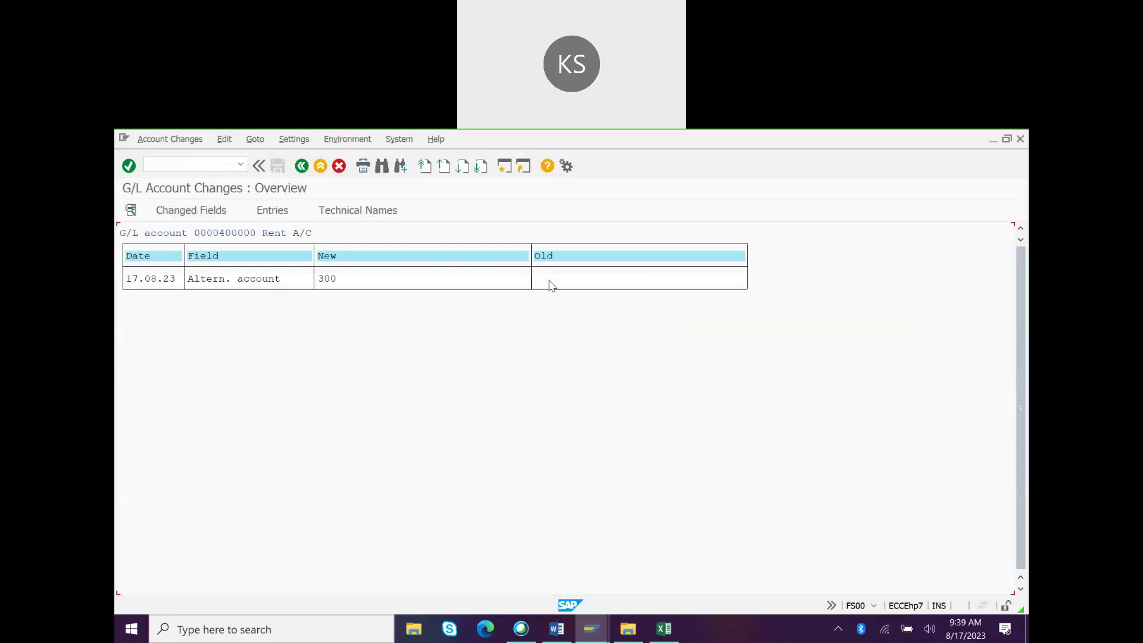
- Examine the details of the alternative account change, including time and new value, and return to the account display
click(329, 281)
double_click(277, 282)
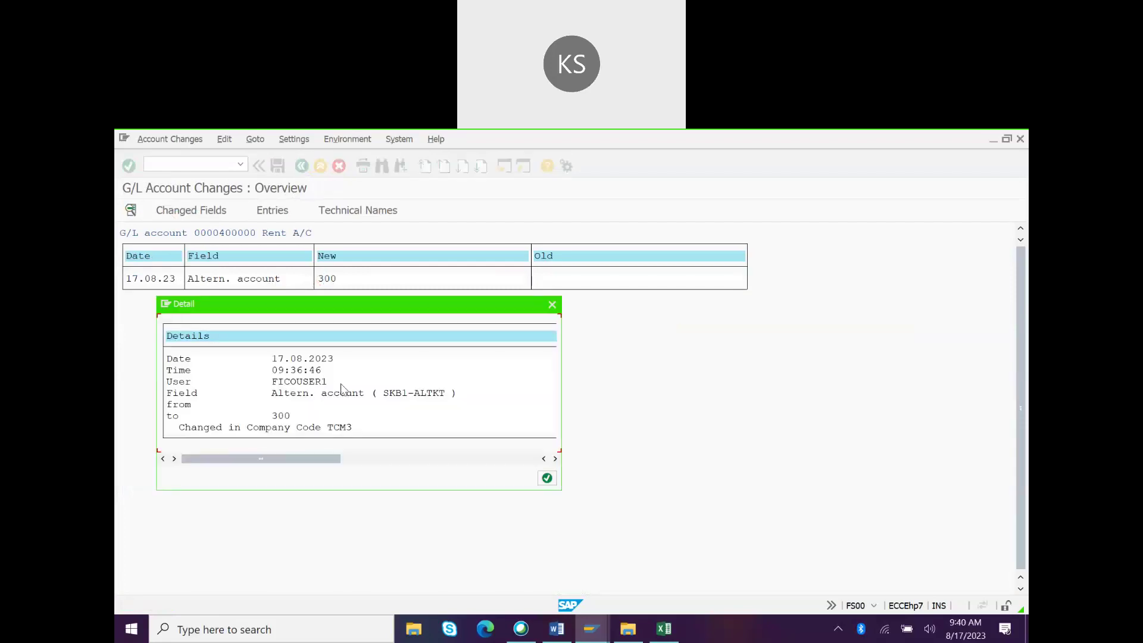
click(280, 371)
click(299, 370)
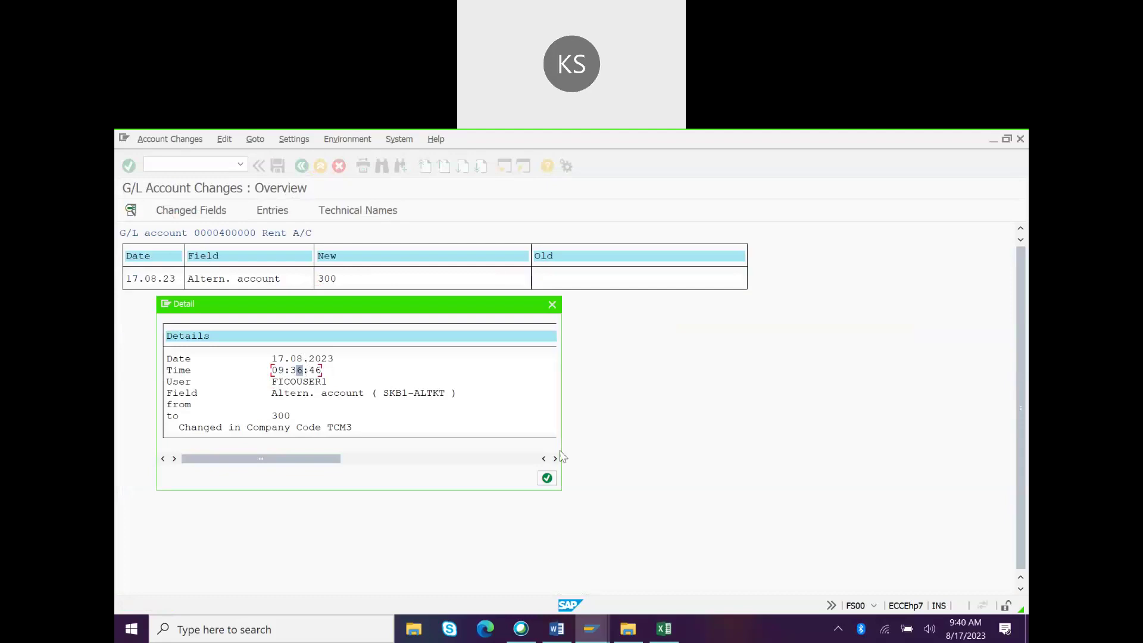
click(280, 415)
click(547, 479)
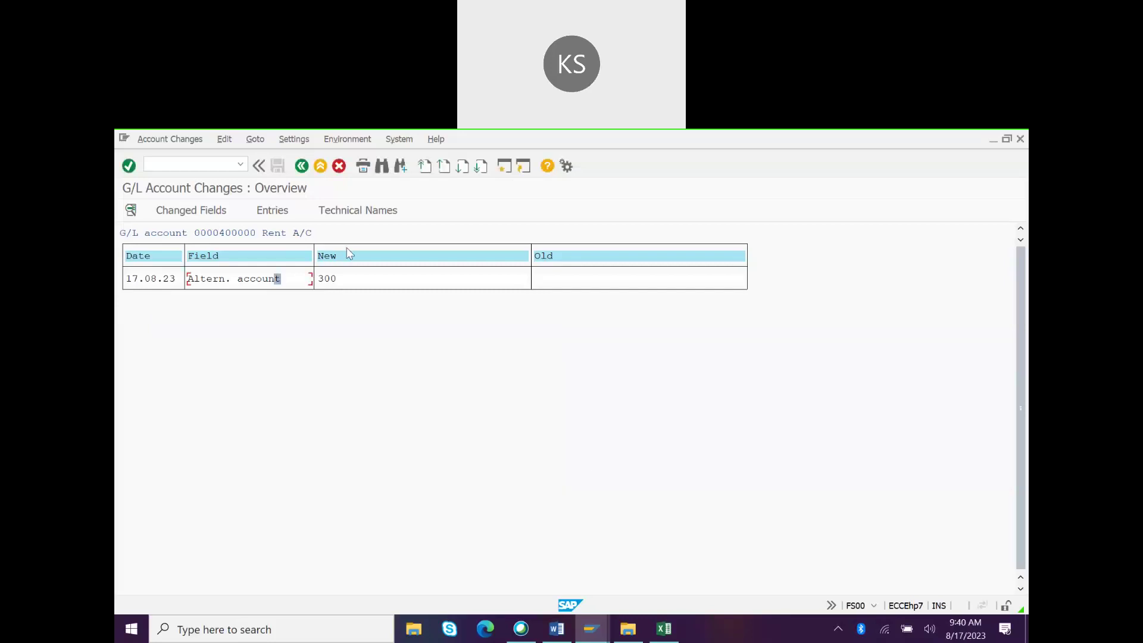
click(303, 167)
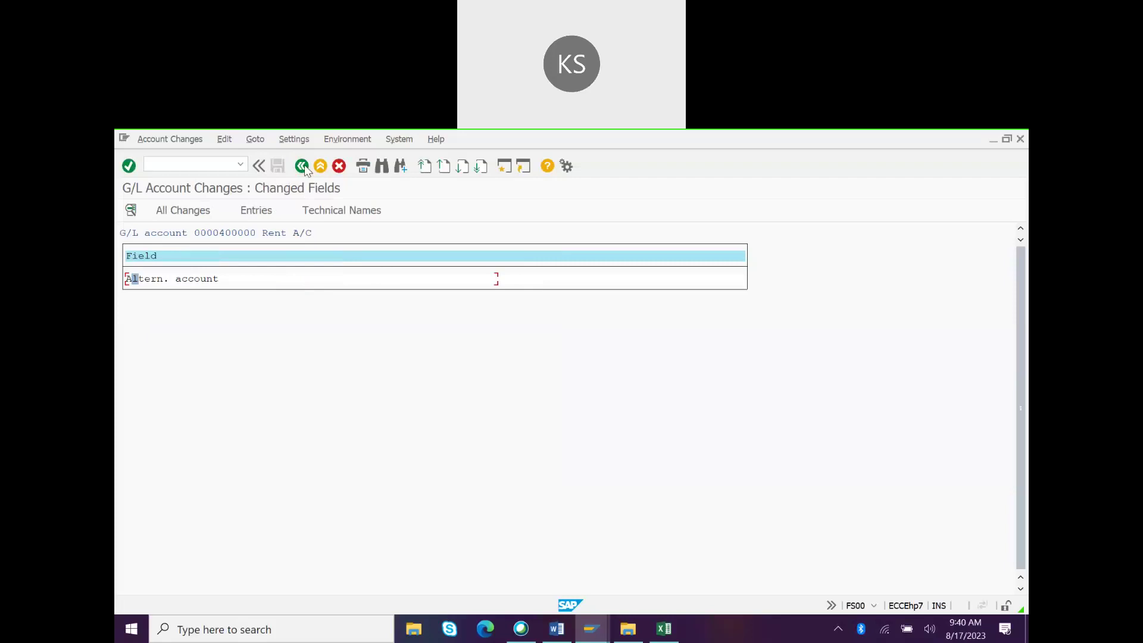
click(303, 167)
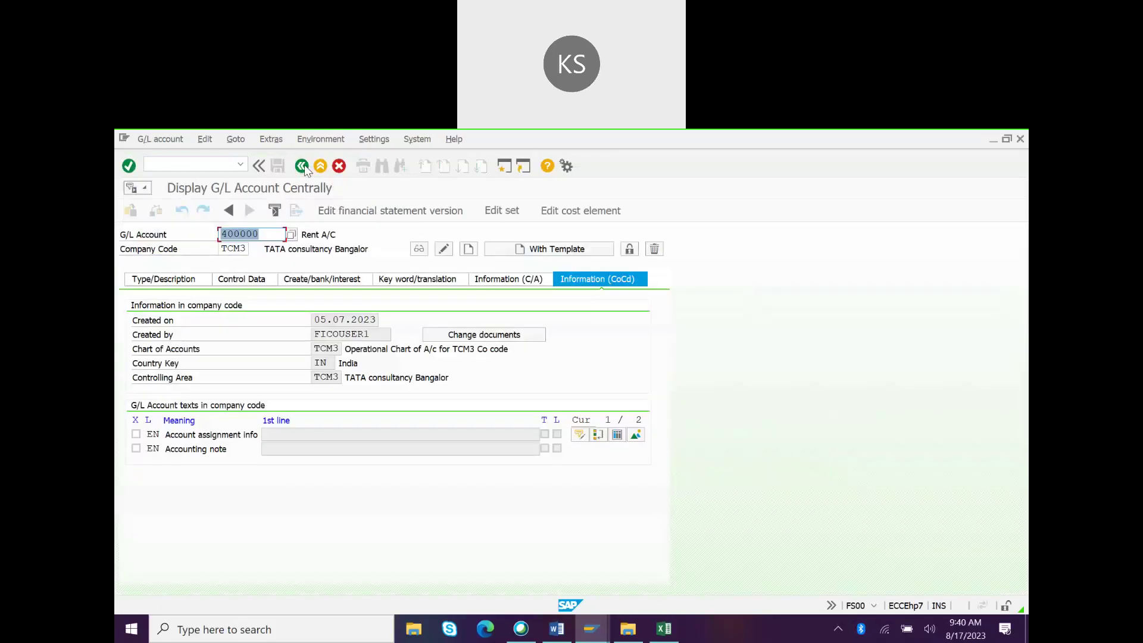
- Clear the alternative account number of account 400000 in company code TCM3 and save the change
click(446, 251)
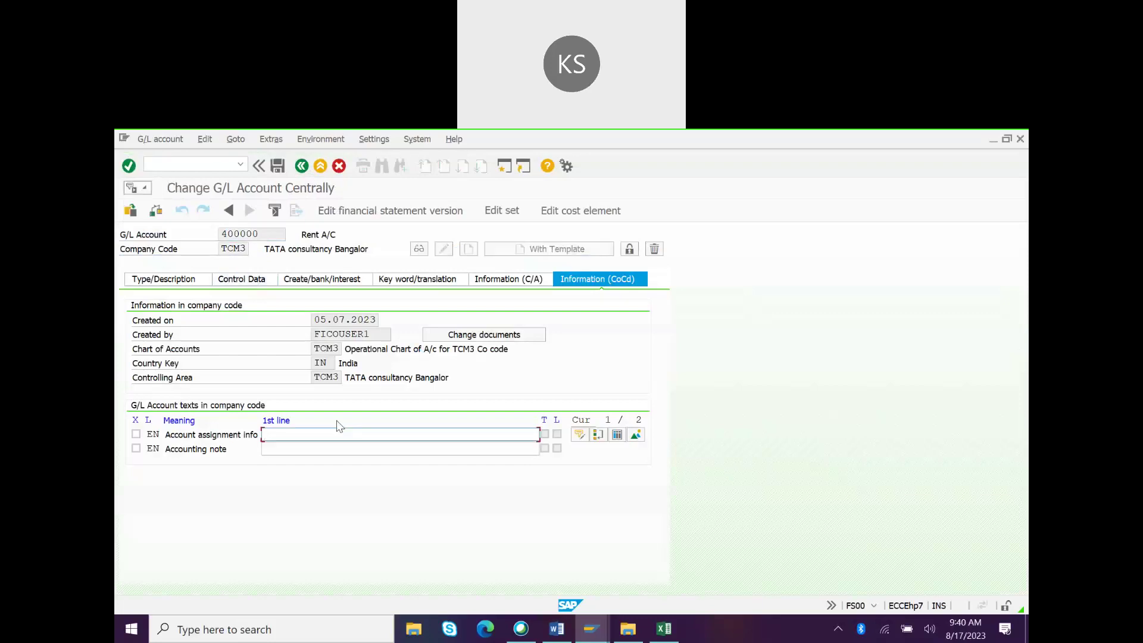
click(241, 279)
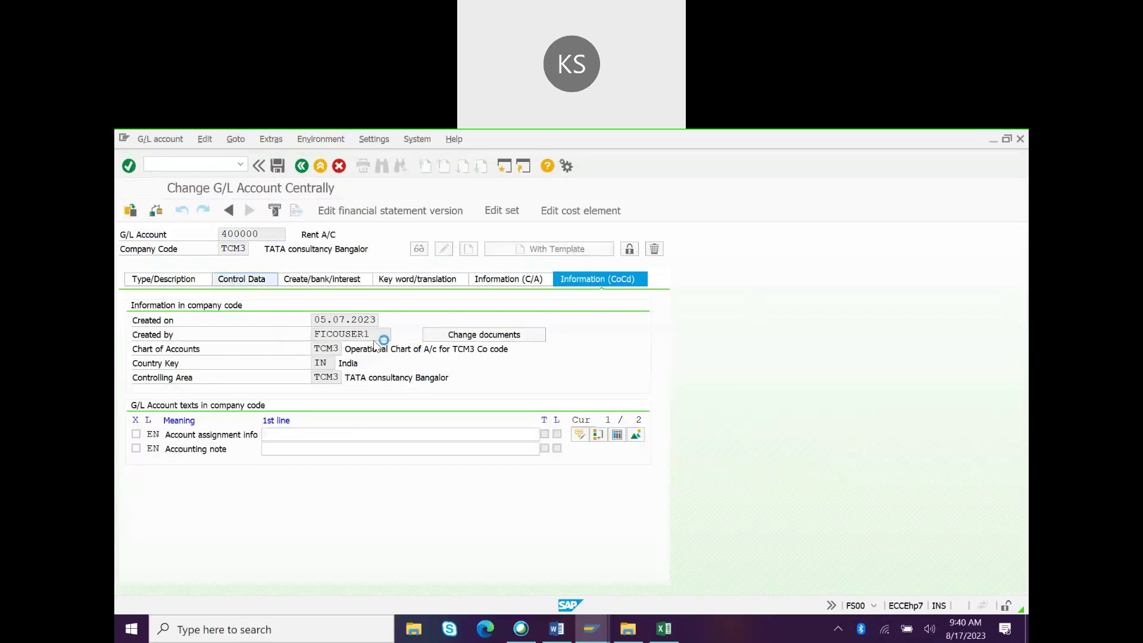
double_click(344, 420)
key(Delete)
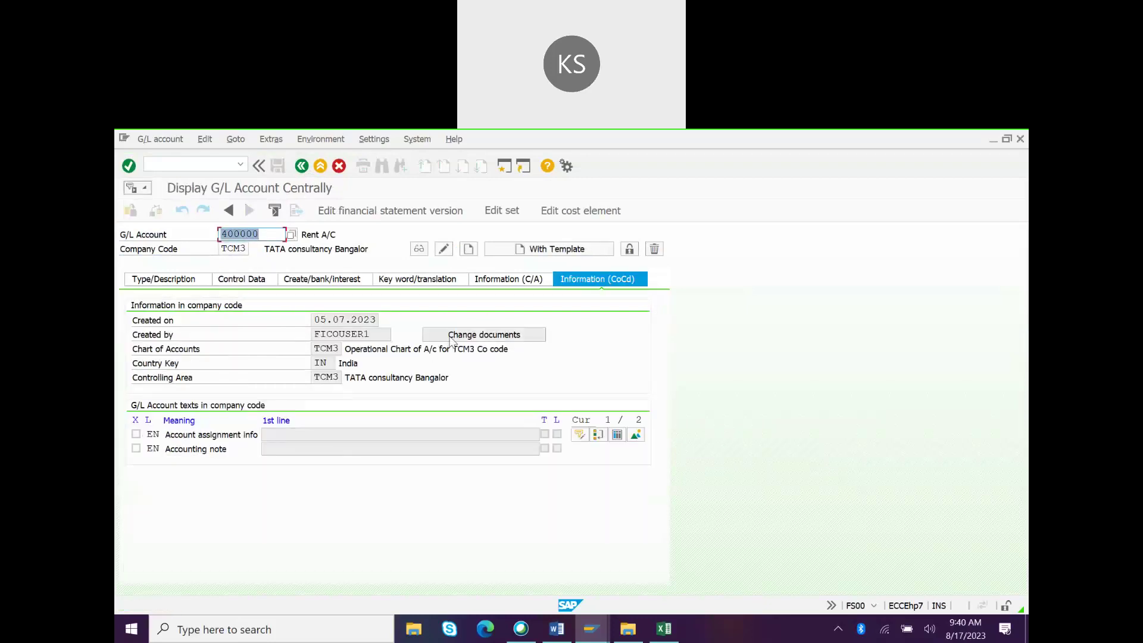
- List all change documents of account 400000 and compare the new and old values of the alternative account entries
click(451, 337)
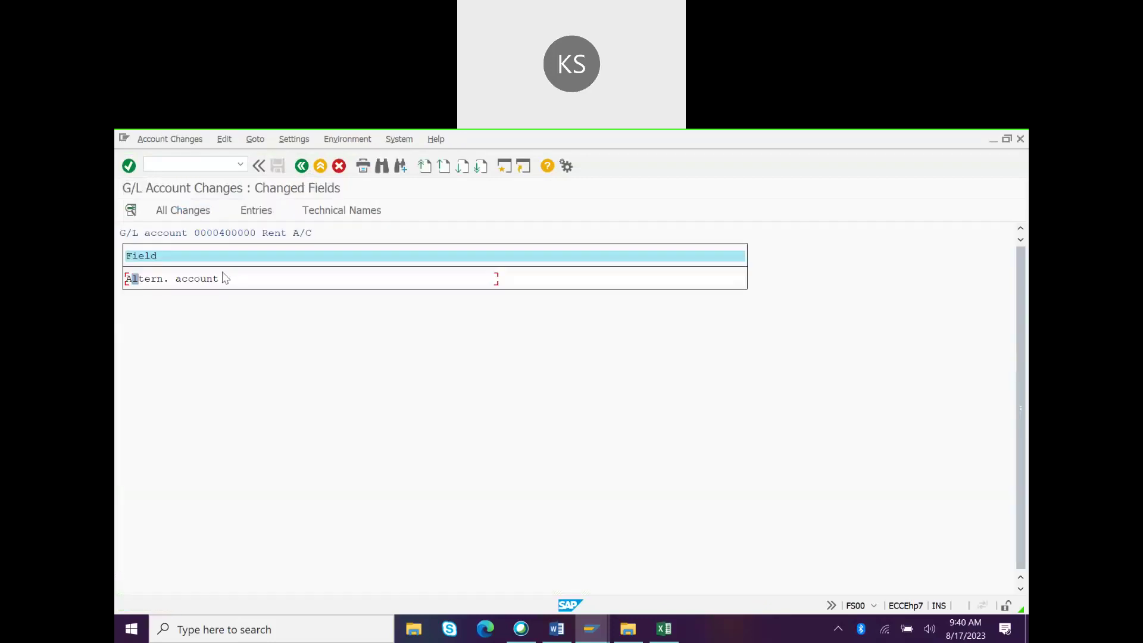
click(183, 210)
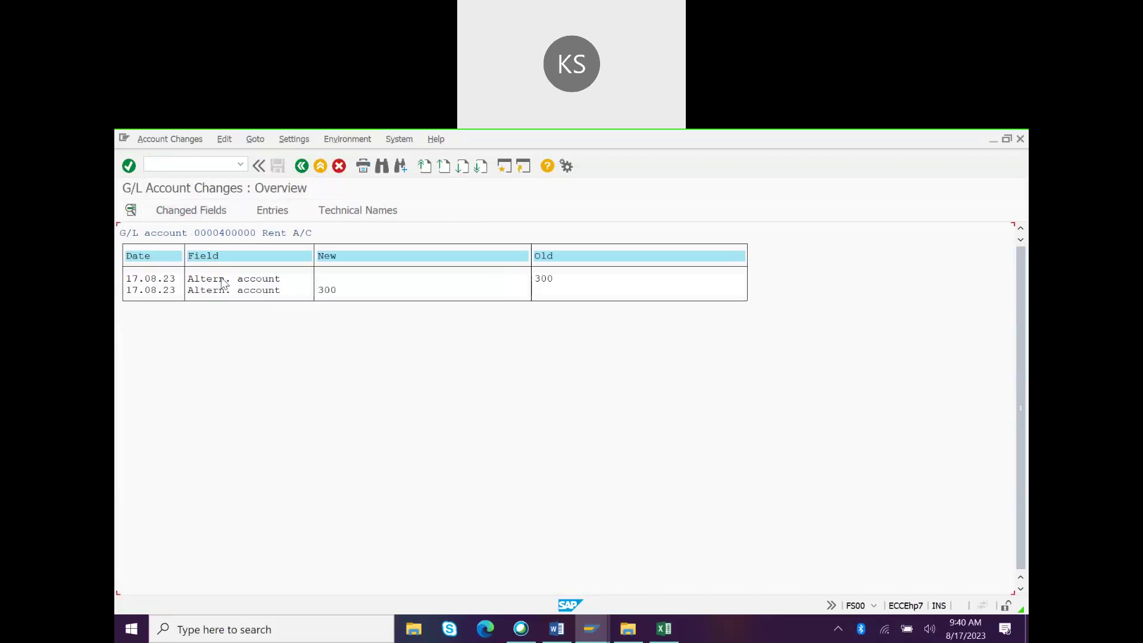
click(543, 293)
click(327, 278)
click(554, 279)
click(342, 282)
- Examine the details of both alternative account changes in the overview and exit to the SAP Easy Access screen
double_click(266, 283)
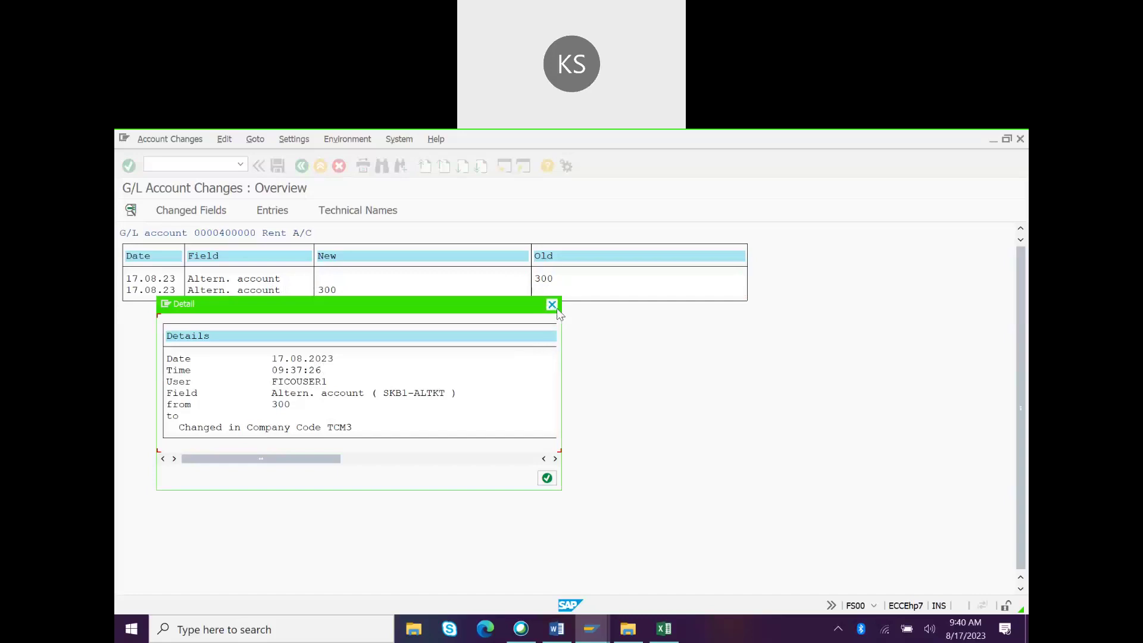
click(552, 305)
double_click(249, 292)
click(551, 304)
click(301, 166)
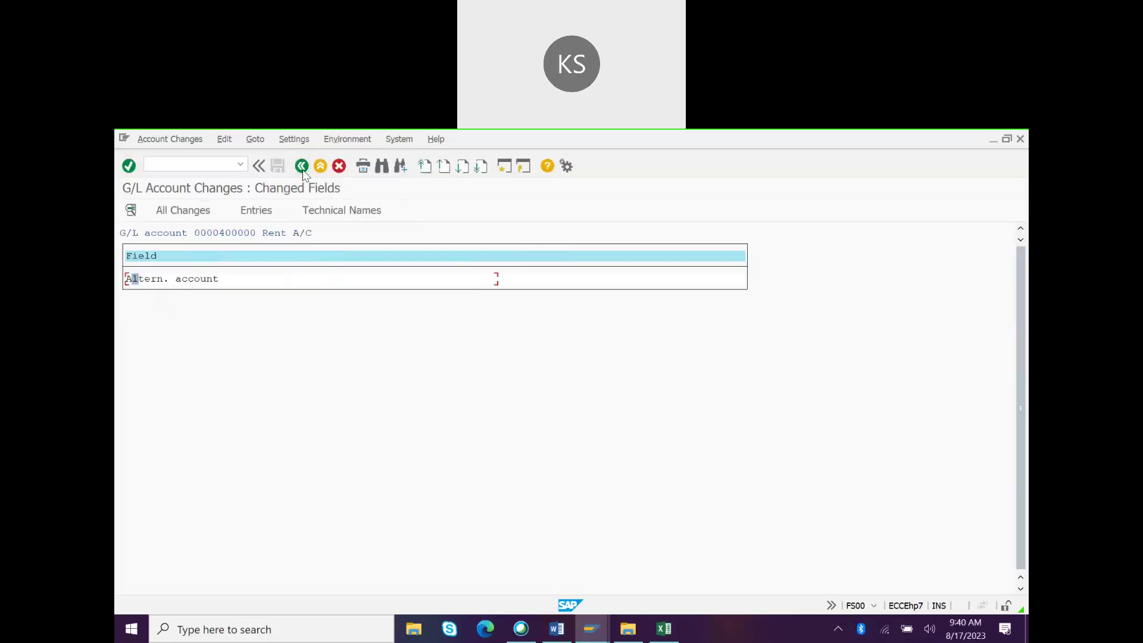
click(302, 167)
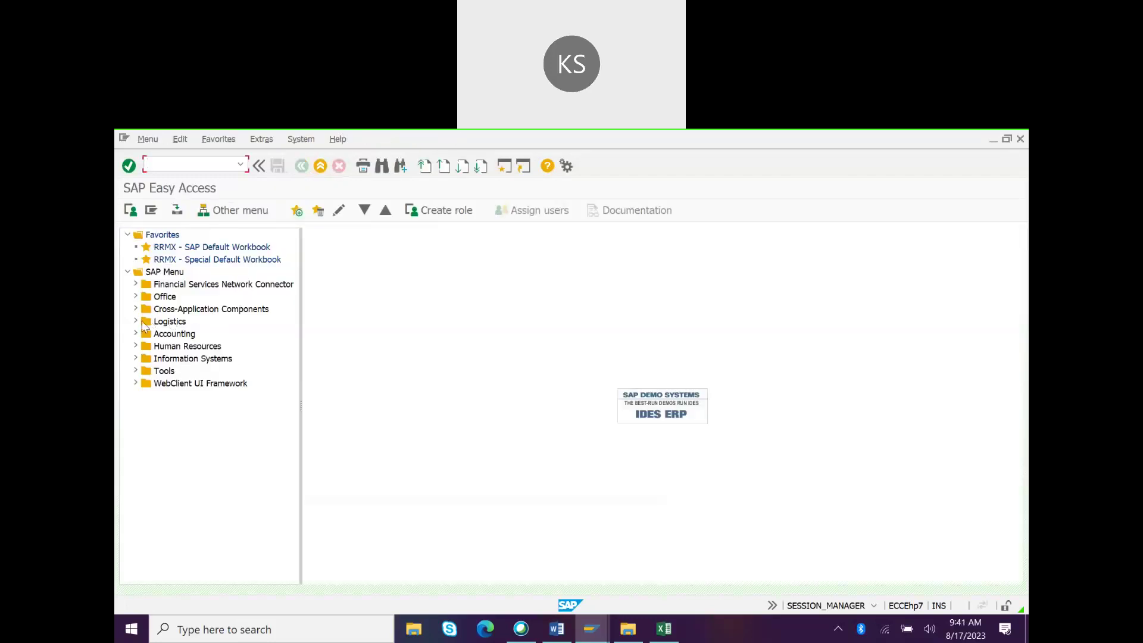
- Expand the SAP Easy Access tree down to the Display Changes folder of the General Ledger's G/L account master records
click(136, 334)
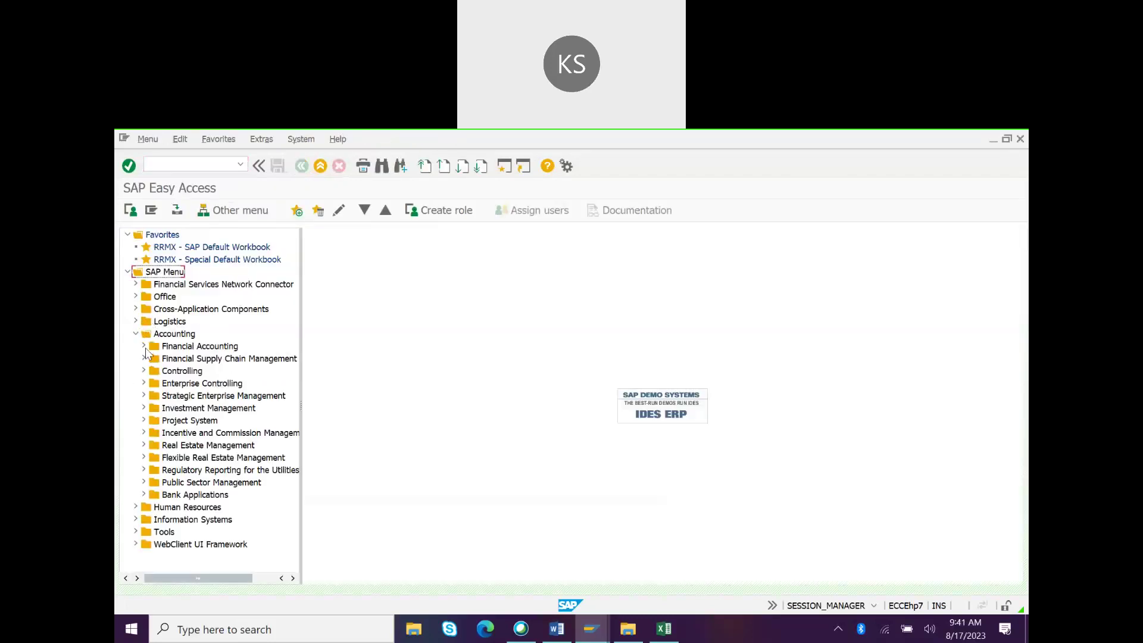
click(144, 347)
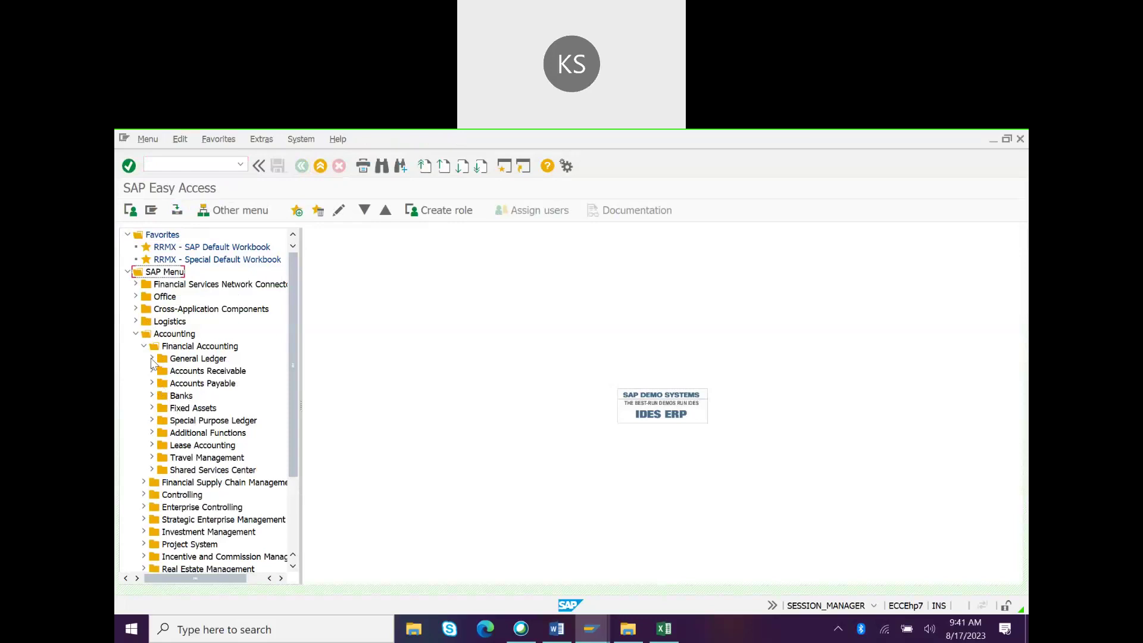
click(152, 359)
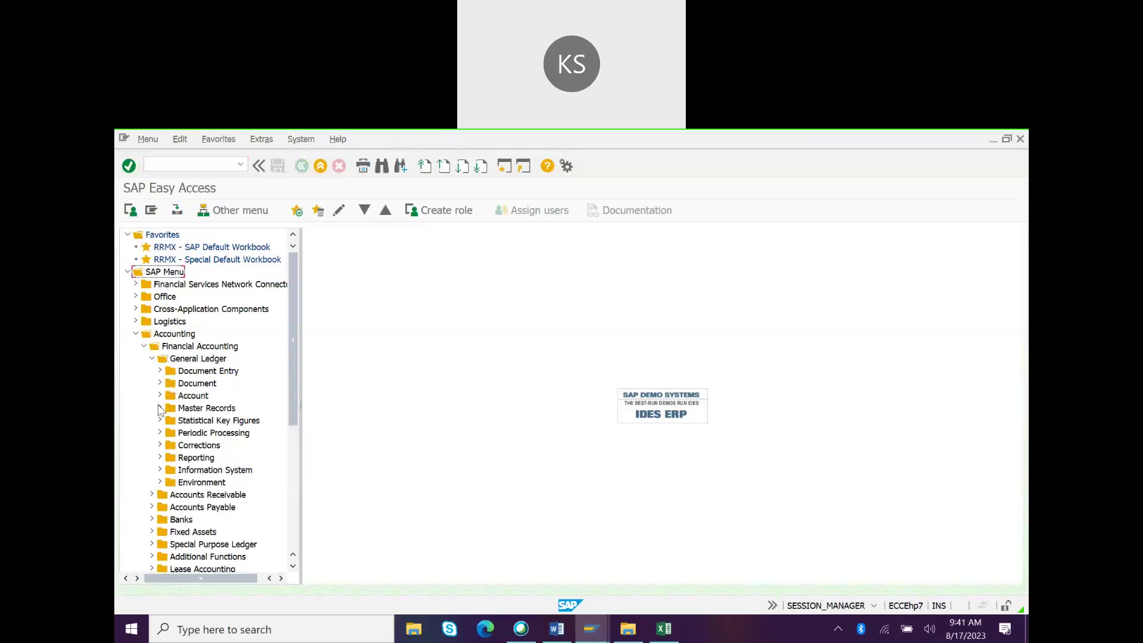
click(160, 408)
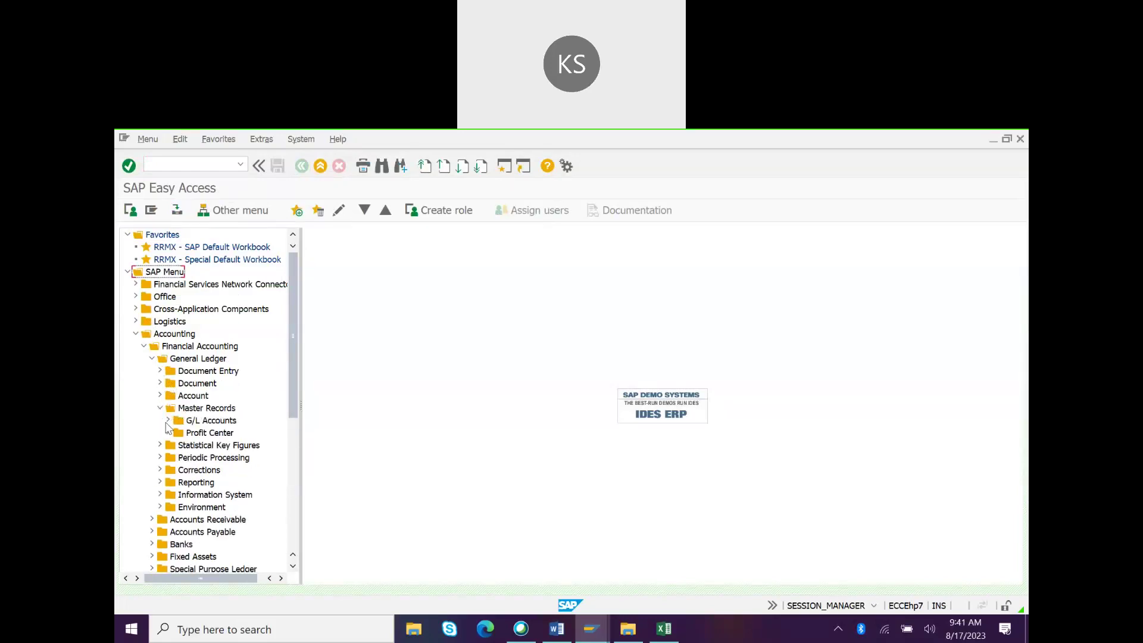
click(168, 421)
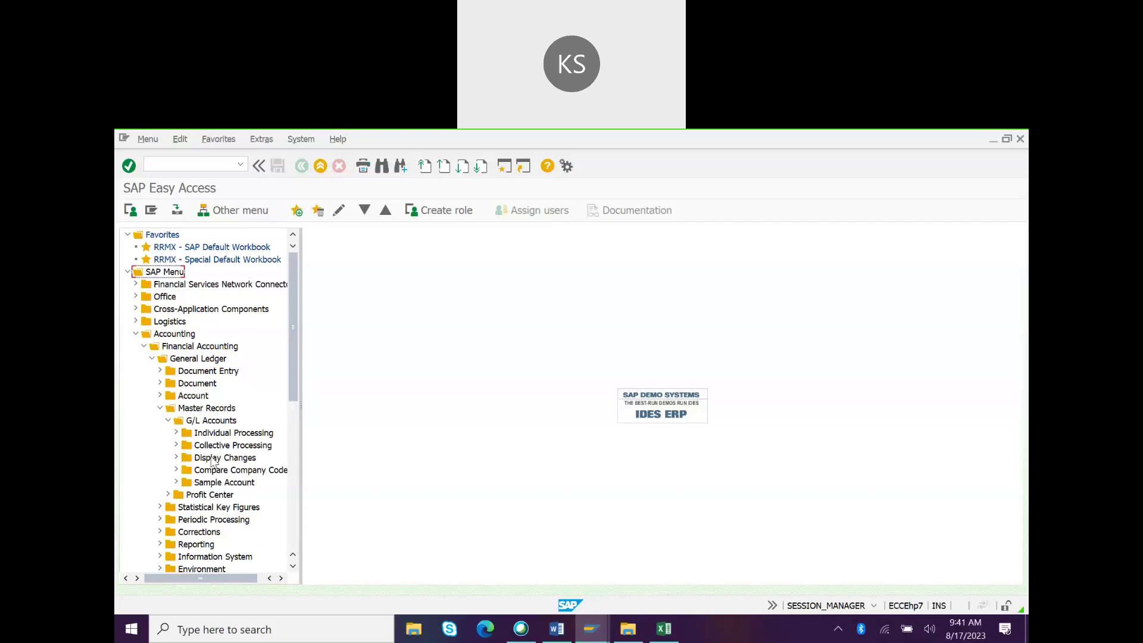
click(177, 458)
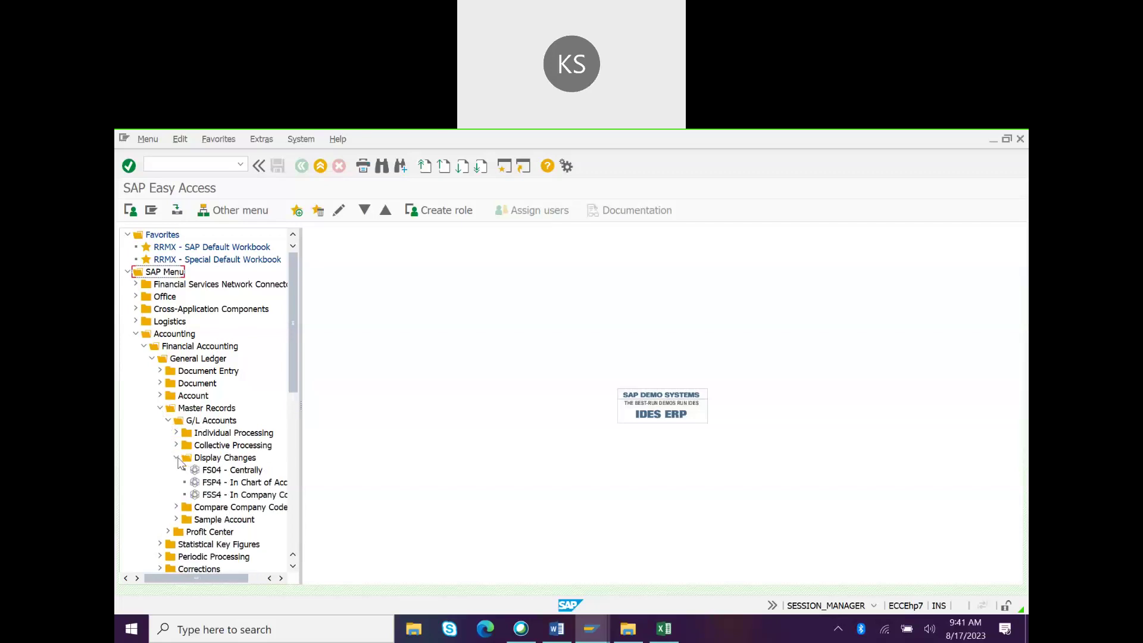
- Display the changed fields of account 400000 in company code TCM3 with FS04 and return to SAP Easy Access
click(248, 472)
double_click(248, 472)
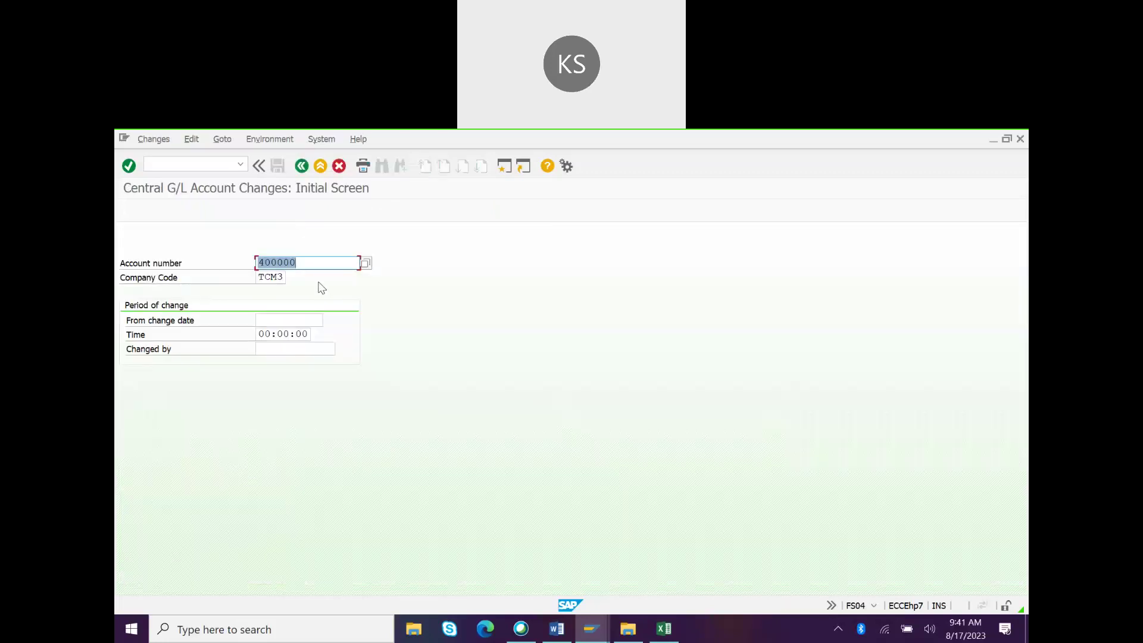
key(Return)
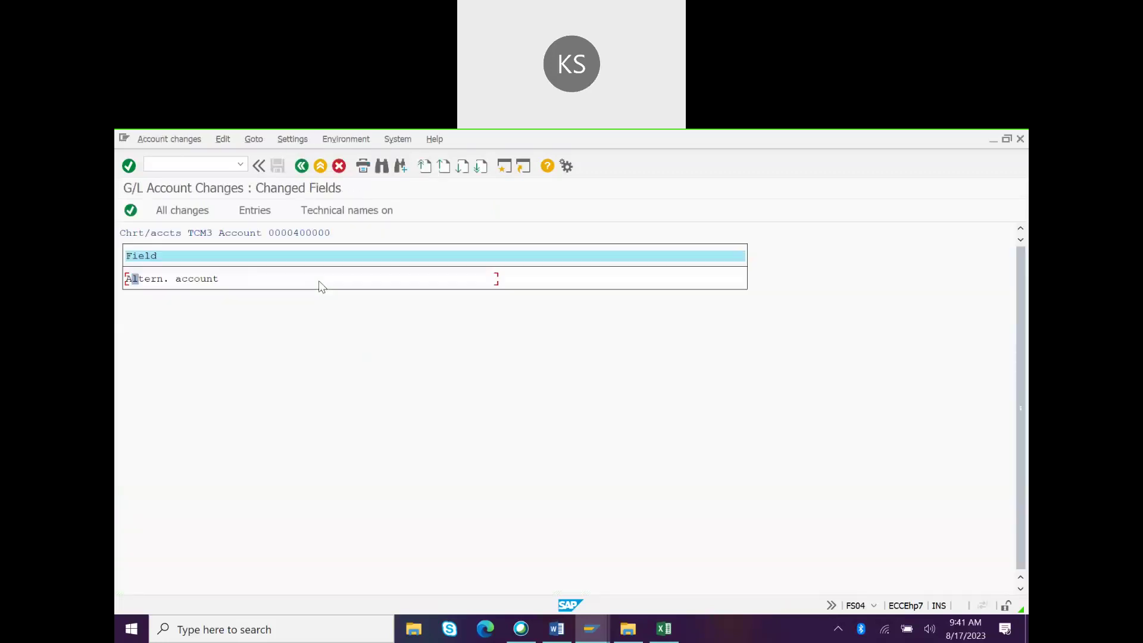
click(300, 169)
click(300, 169)
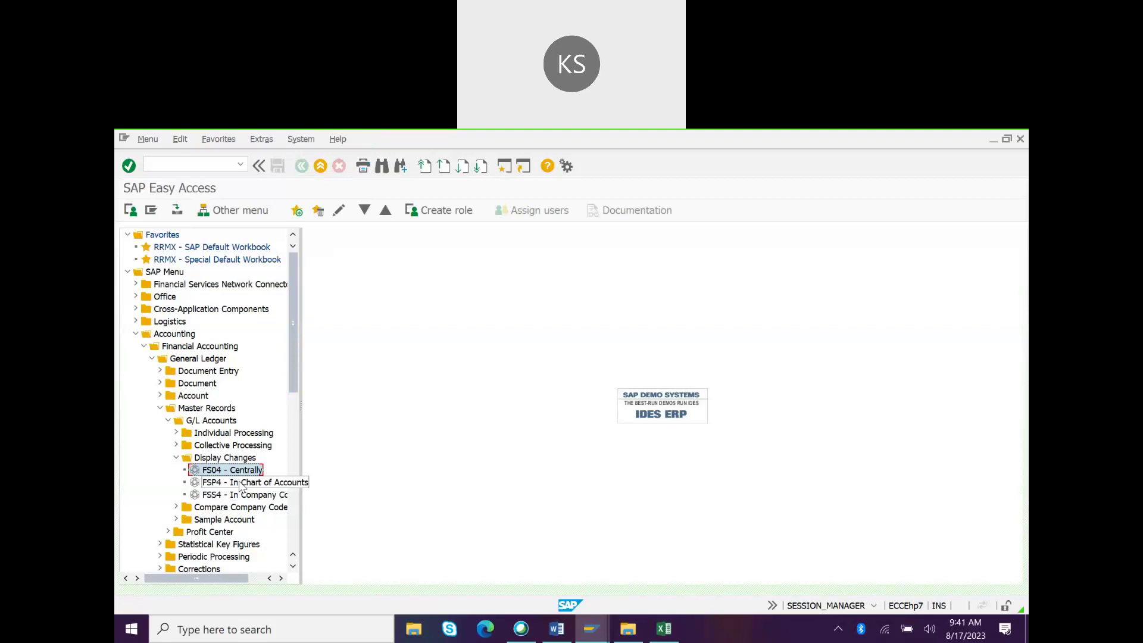
- Examine the transactions for collective and individual processing of G/L accounts, leaving the individual processing folder collapsed
click(176, 446)
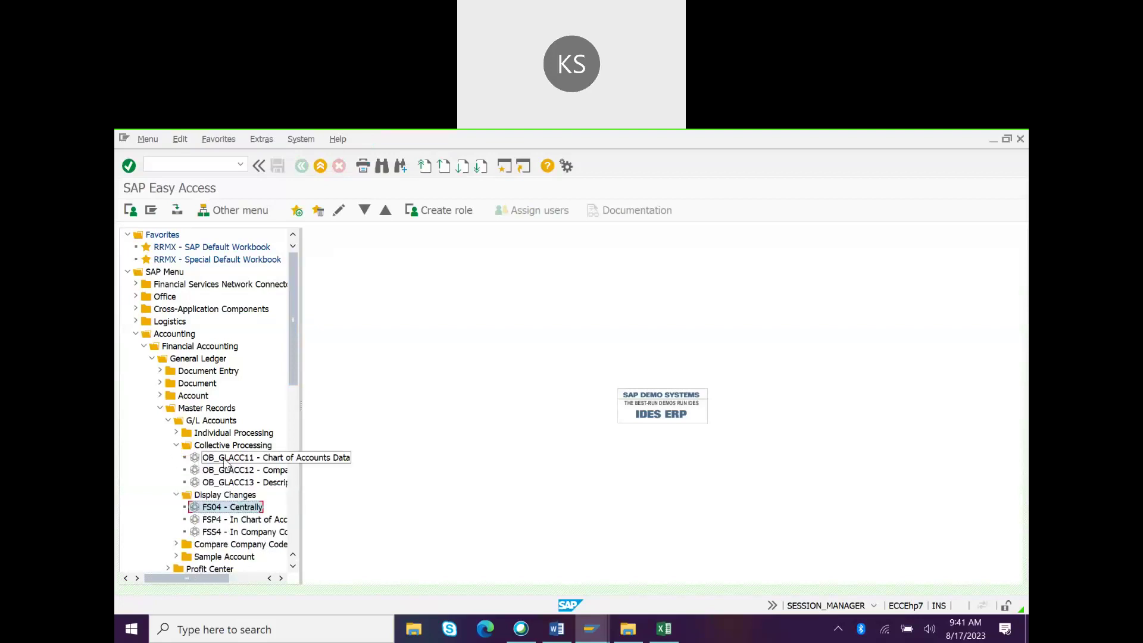
click(176, 433)
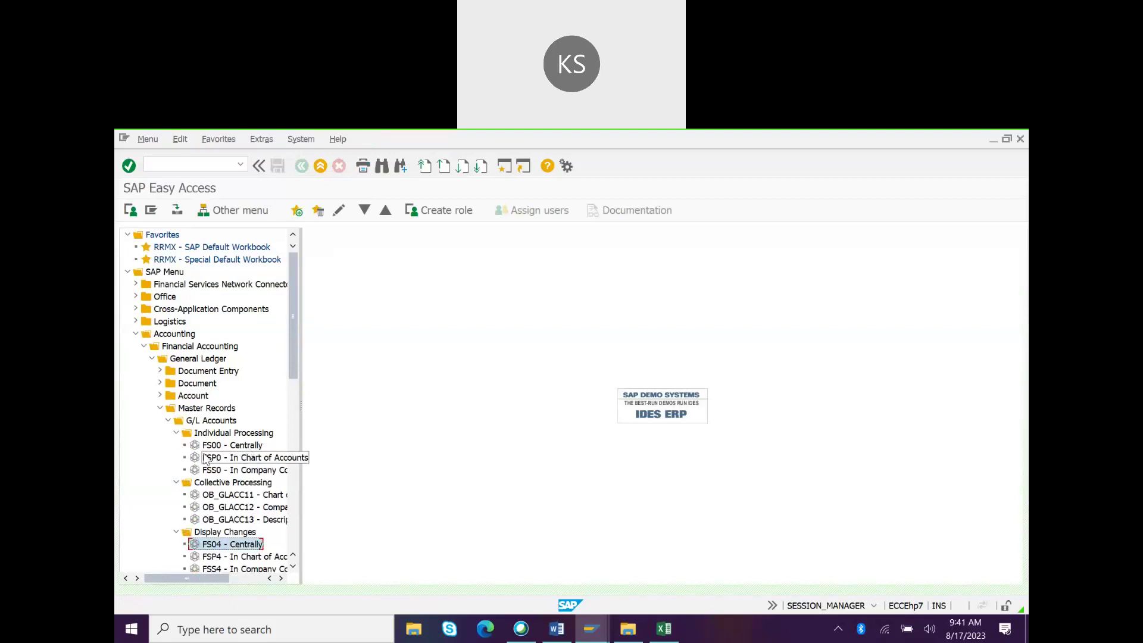
click(176, 434)
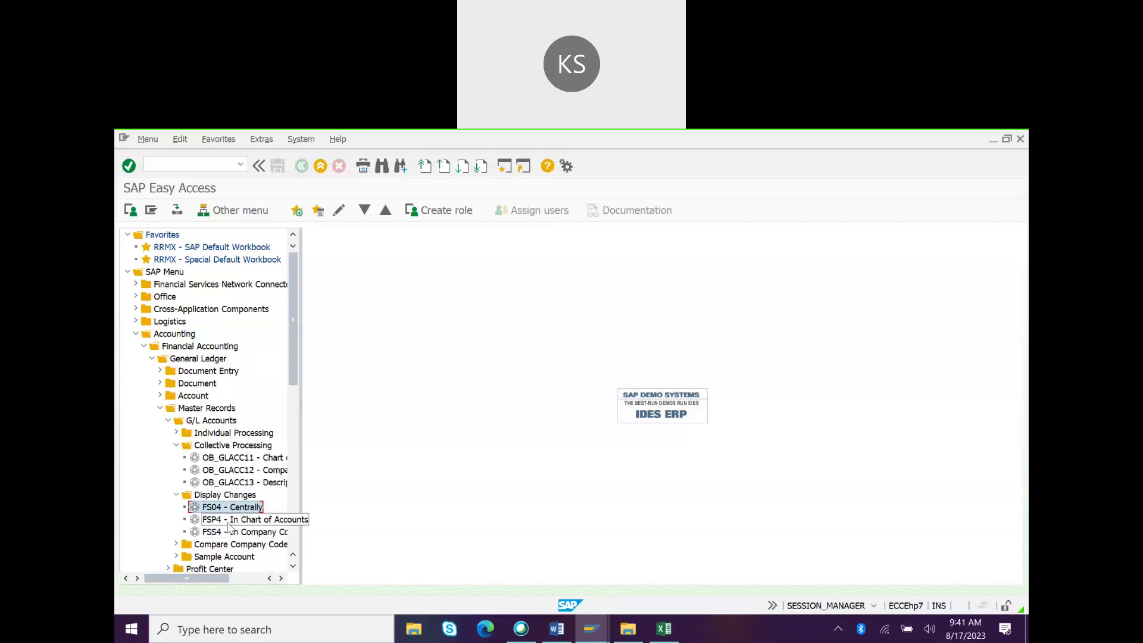
- Reopen the central changes of account 400000 with FS04, examine the first alternative account entry's details and return to the initial screen
double_click(211, 509)
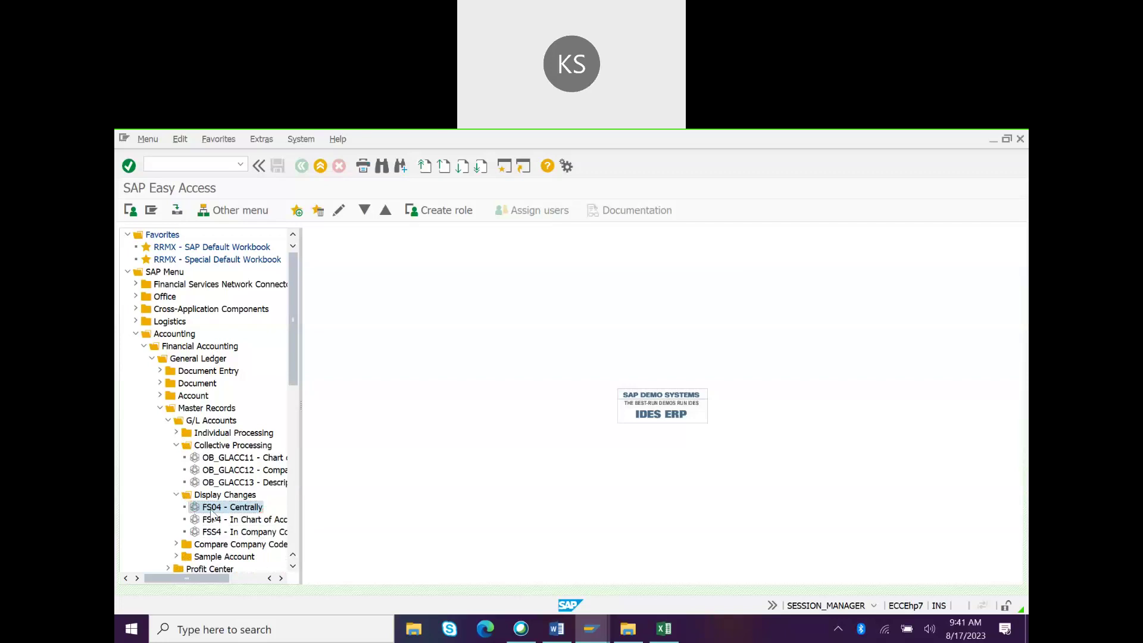
key(Return)
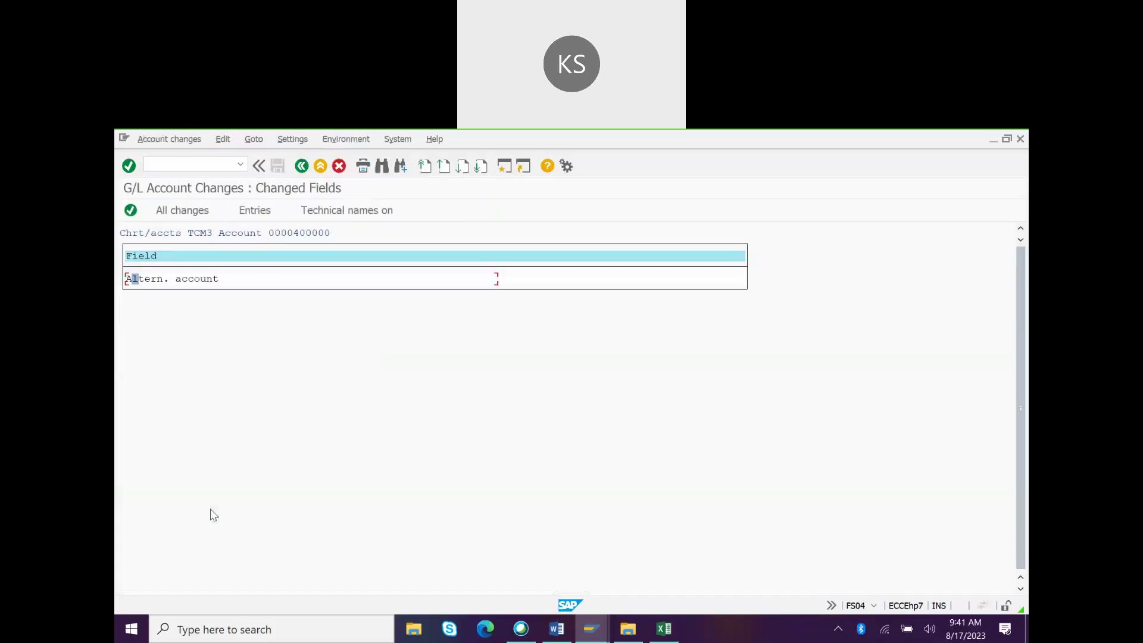
double_click(166, 279)
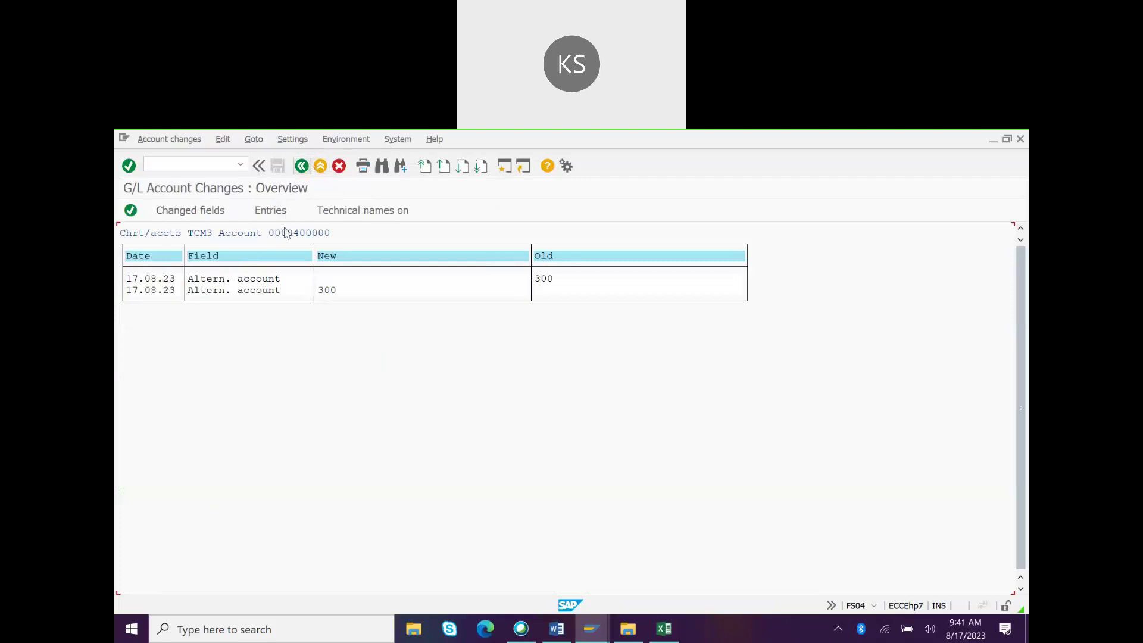
double_click(249, 282)
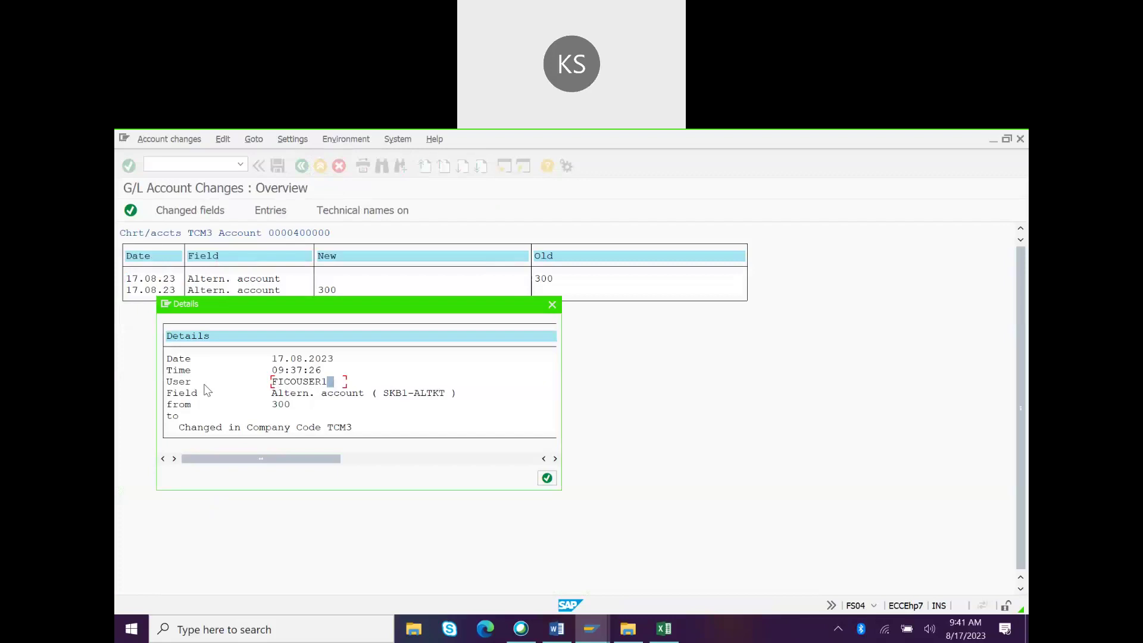
click(551, 305)
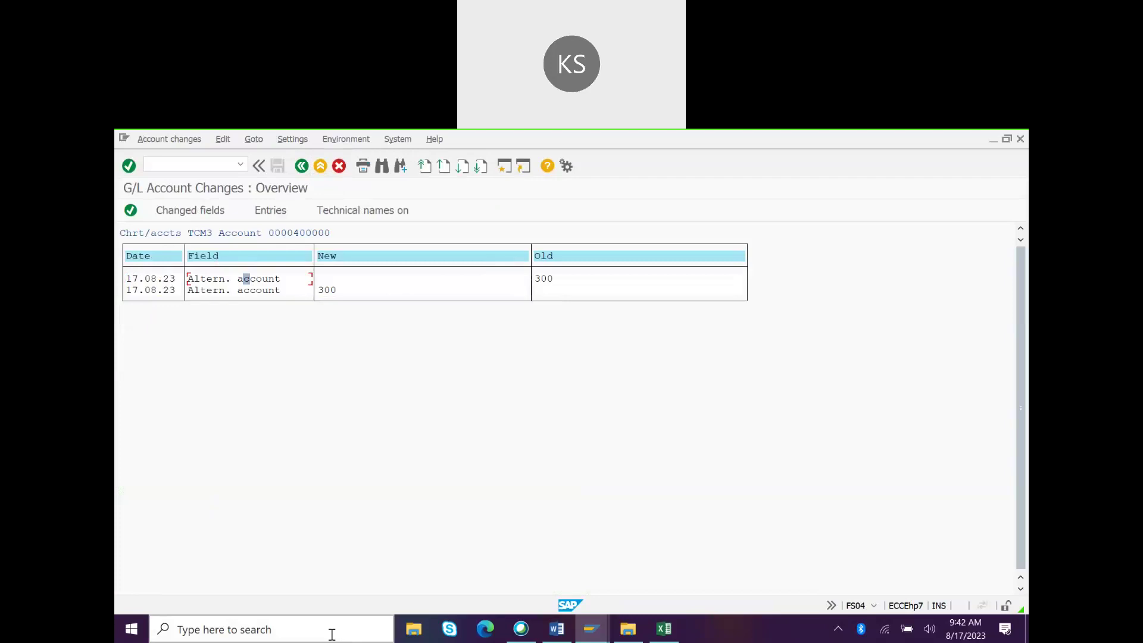
click(302, 167)
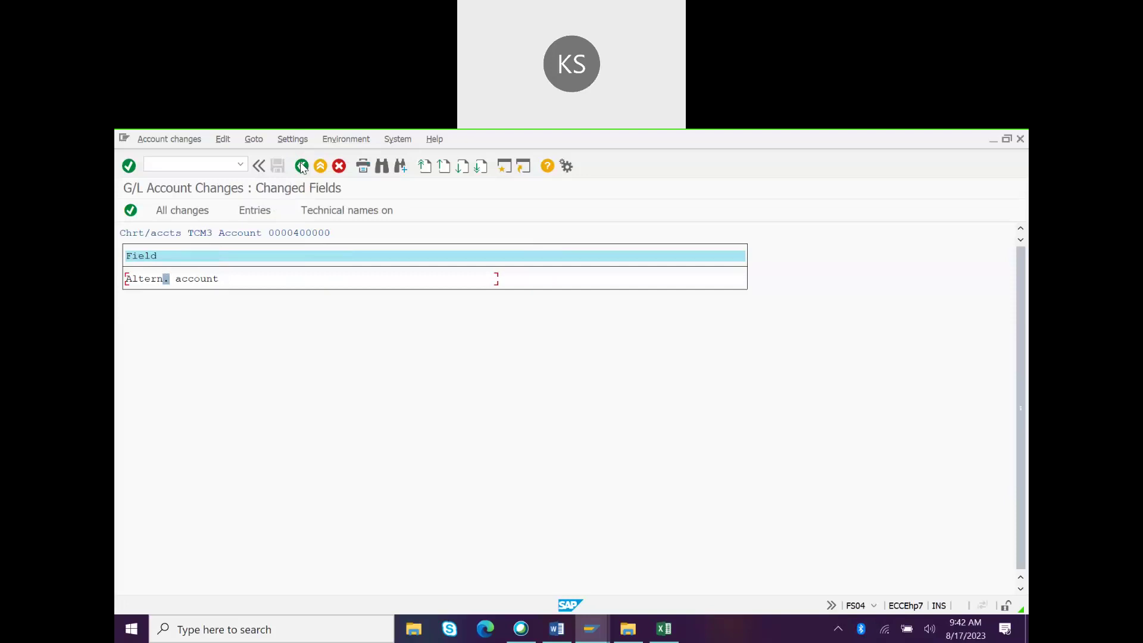
click(301, 167)
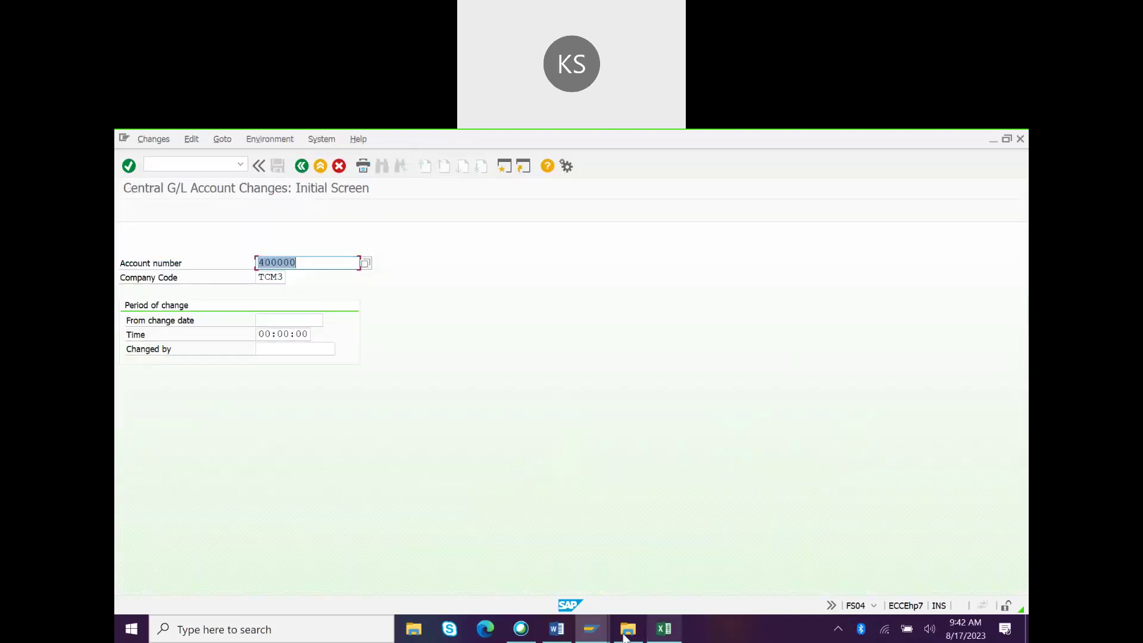